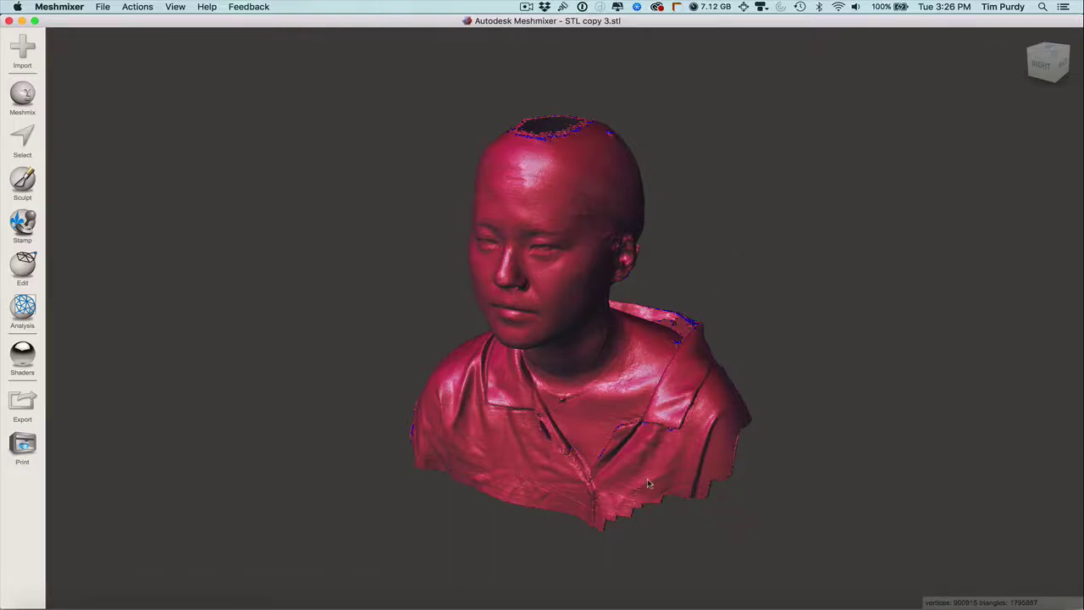
- Plane-cut the bust below the face with a slightly tilted plane, discarding the shirt half
right_click_drag(595, 542, 535, 339)
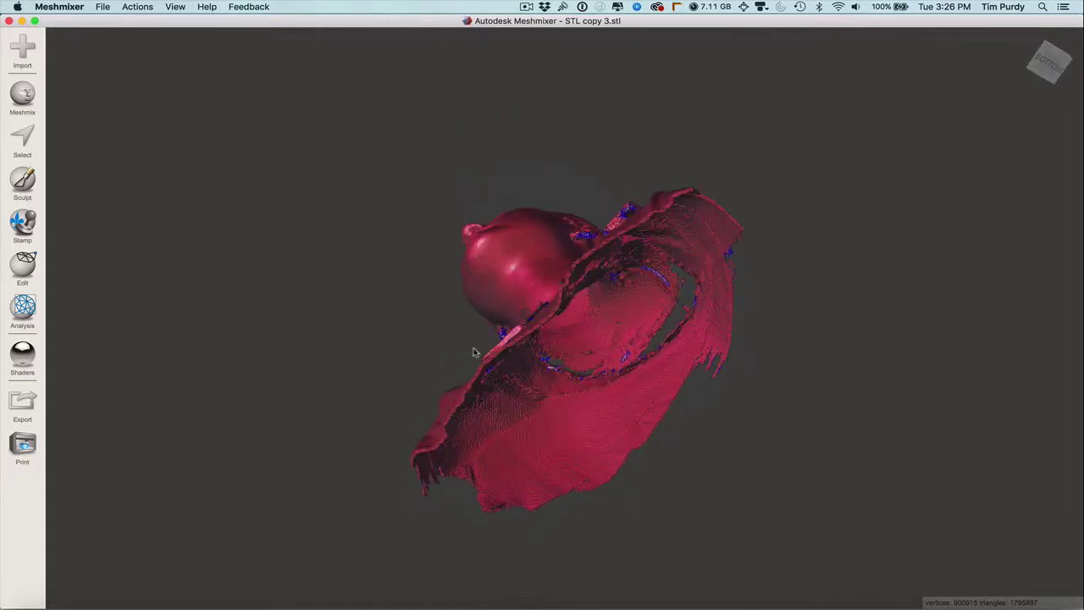
scroll(474, 352, "up", 5)
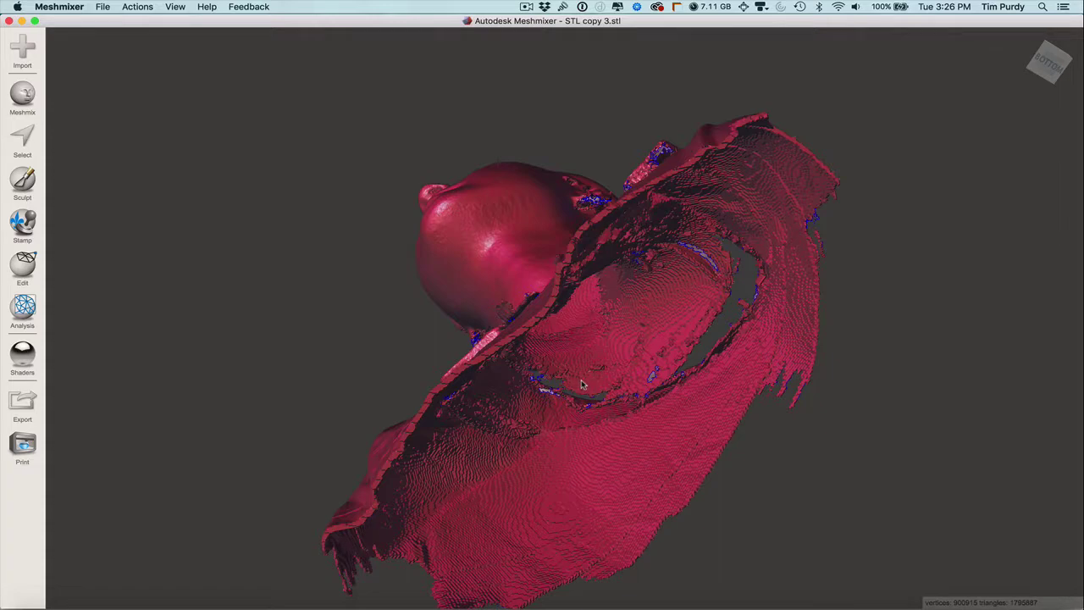
right_click_drag(448, 310, 371, 476)
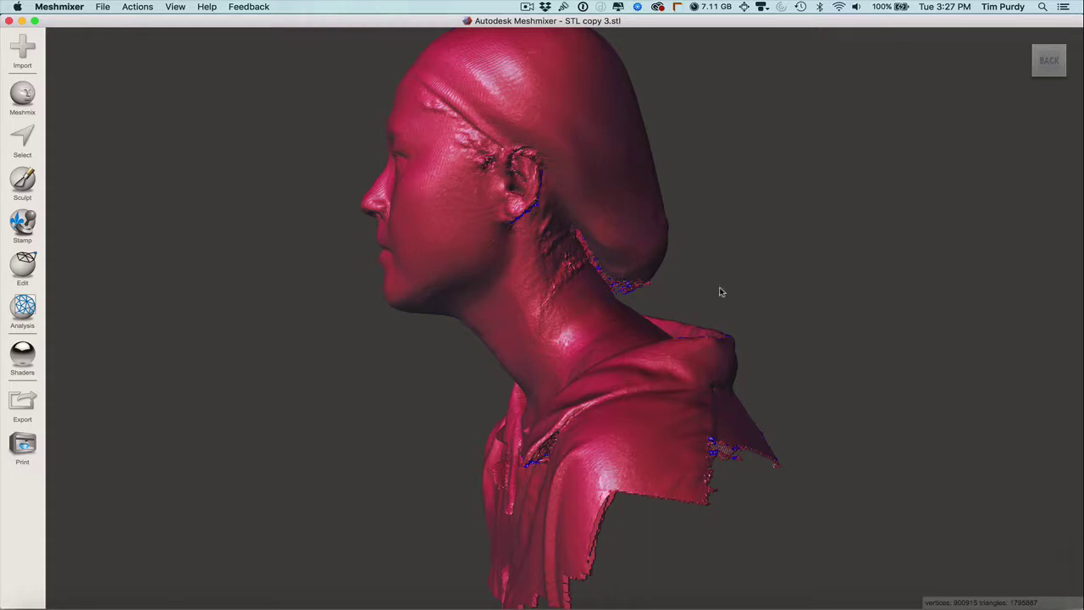
right_click_drag(596, 287, 616, 281)
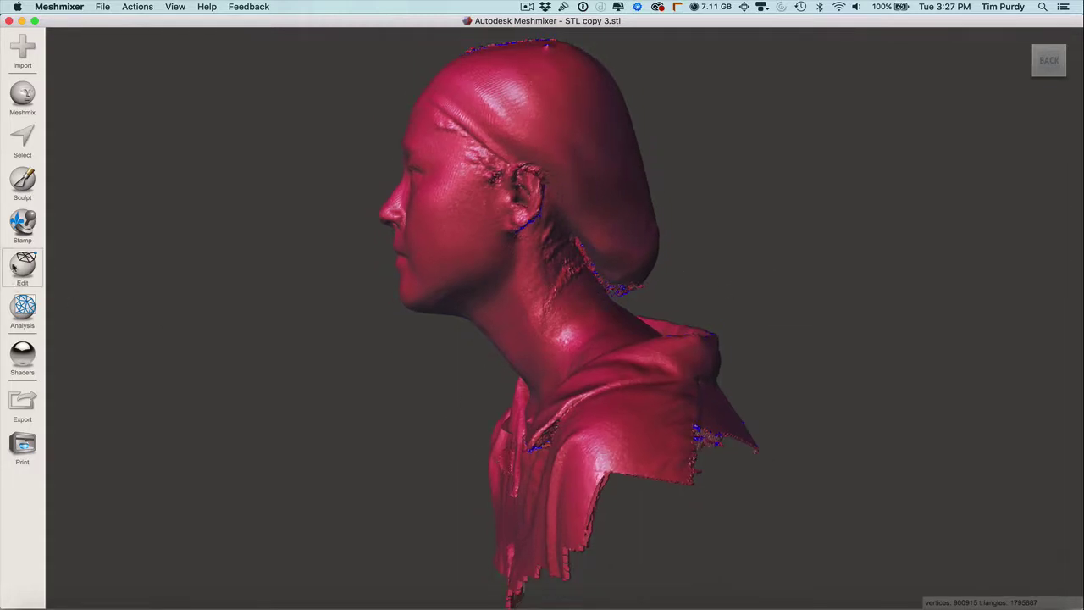
left_click(14, 267)
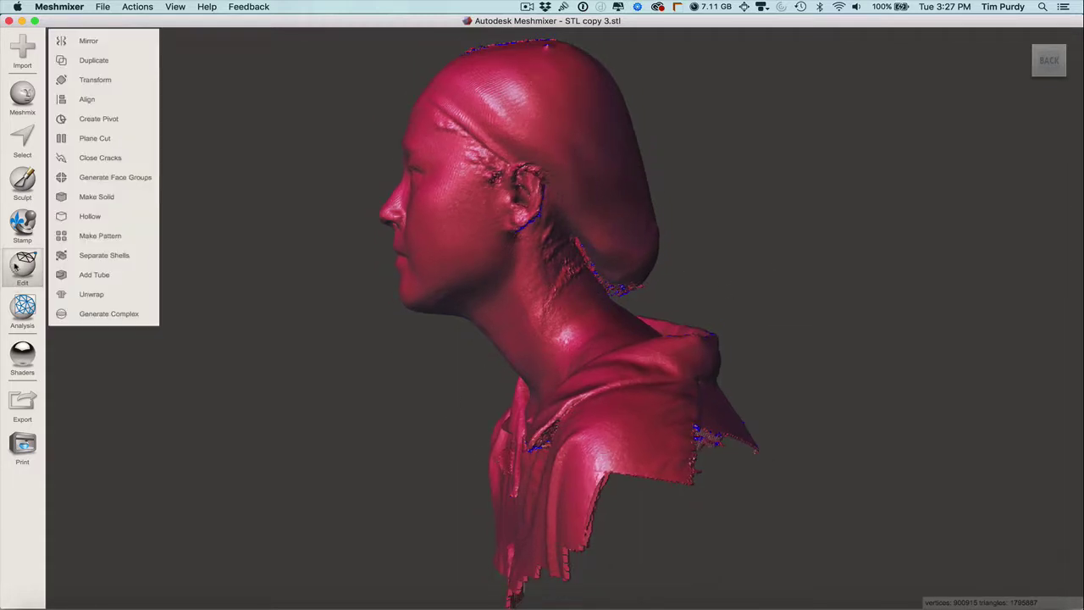
left_click(96, 139)
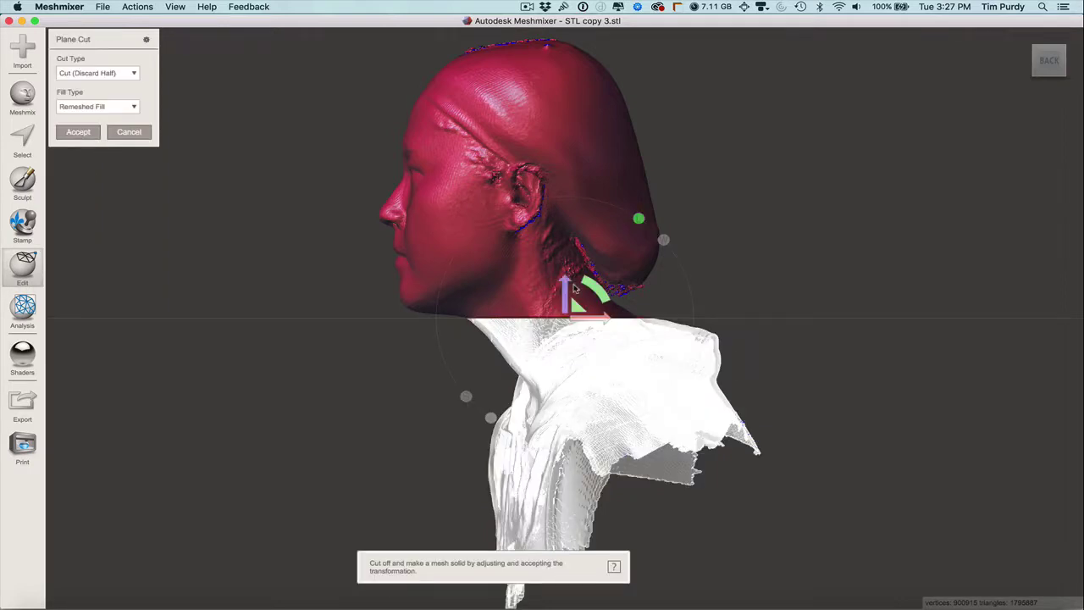
left_click_drag(577, 288, 558, 309)
right_click_drag(737, 343, 794, 341)
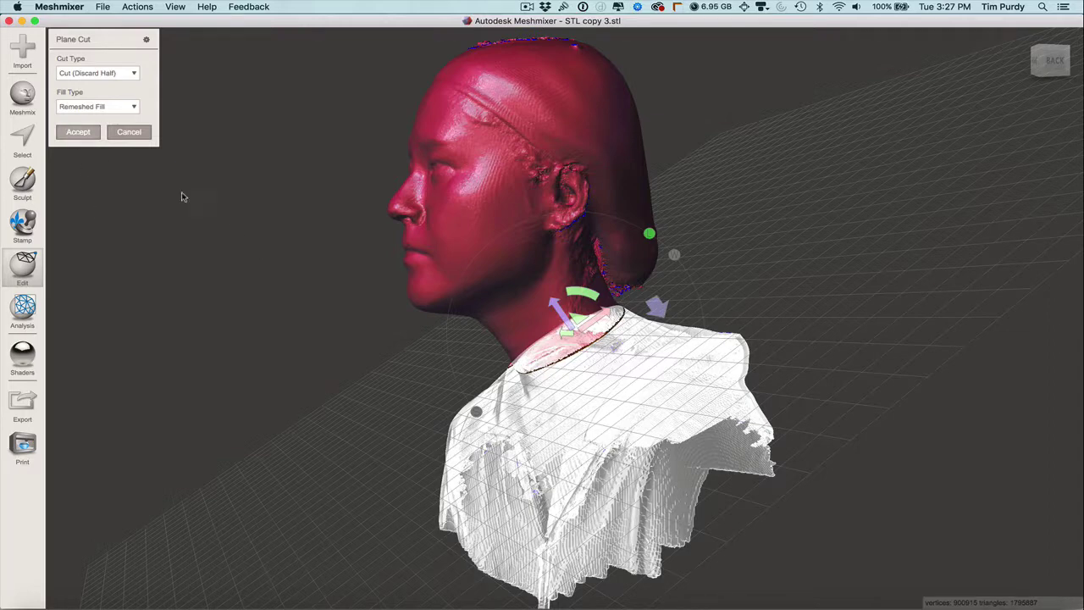
left_click(81, 132)
- Restore the full bust and re-cut with the plane tilted along the neck, discarding the shoulders
right_click_drag(475, 338, 609, 331)
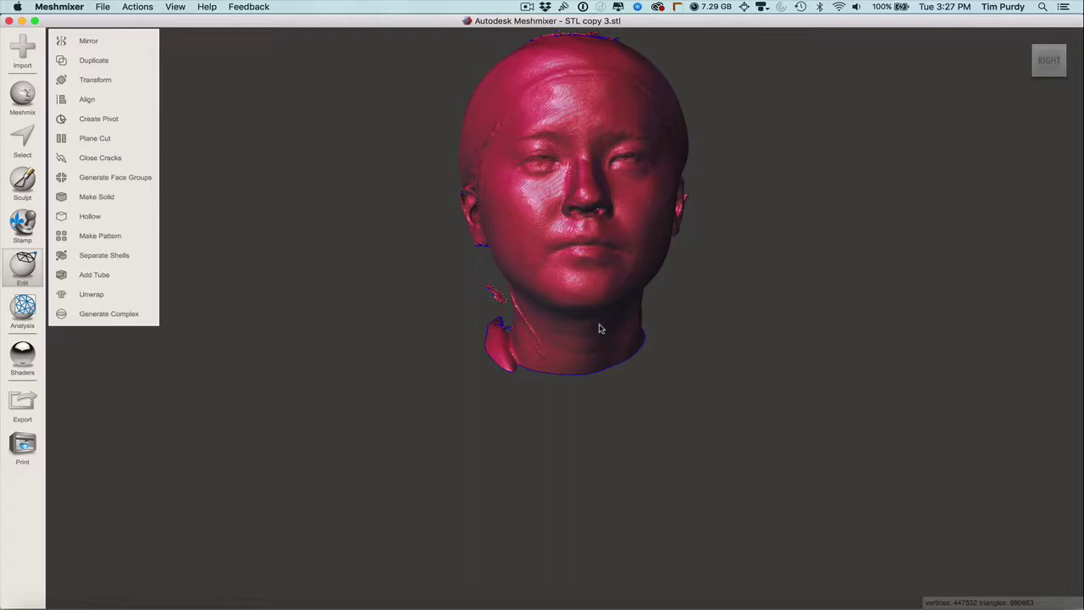
key("c")
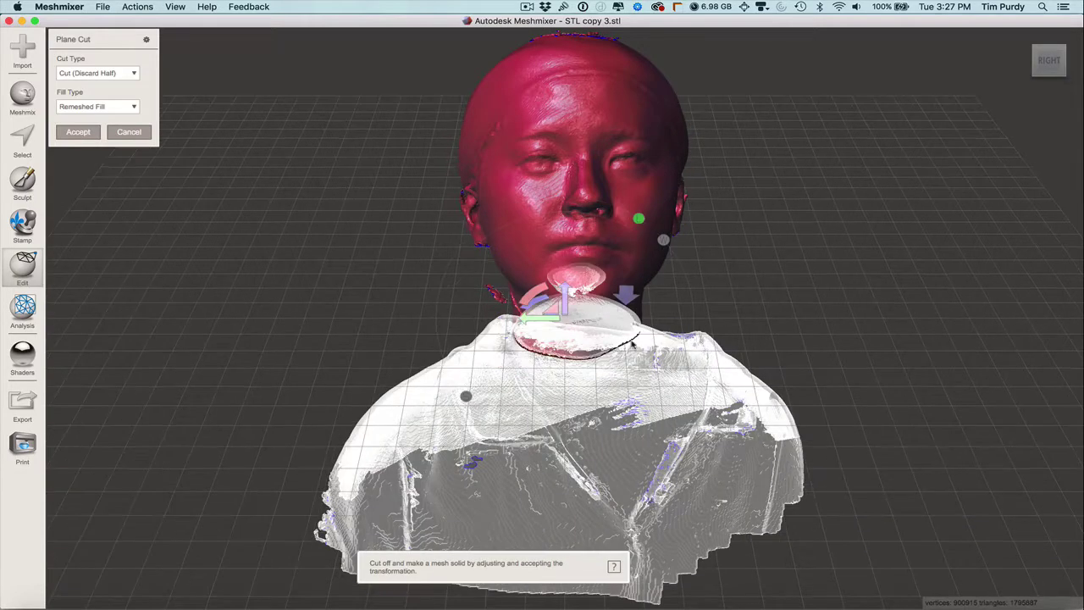
right_click_drag(696, 316, 583, 295)
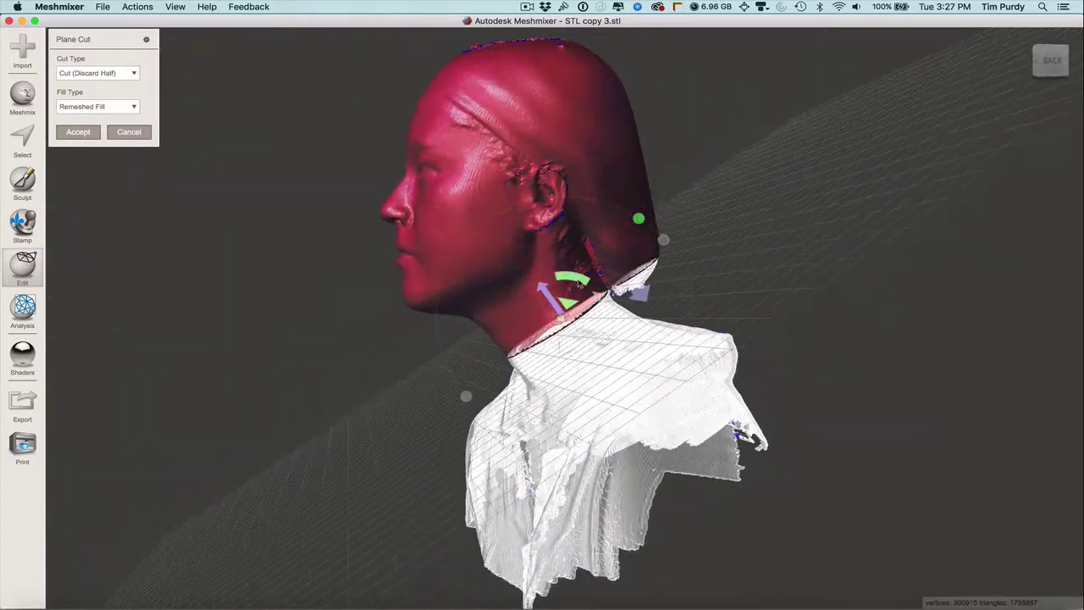
left_click_drag(581, 280, 591, 290)
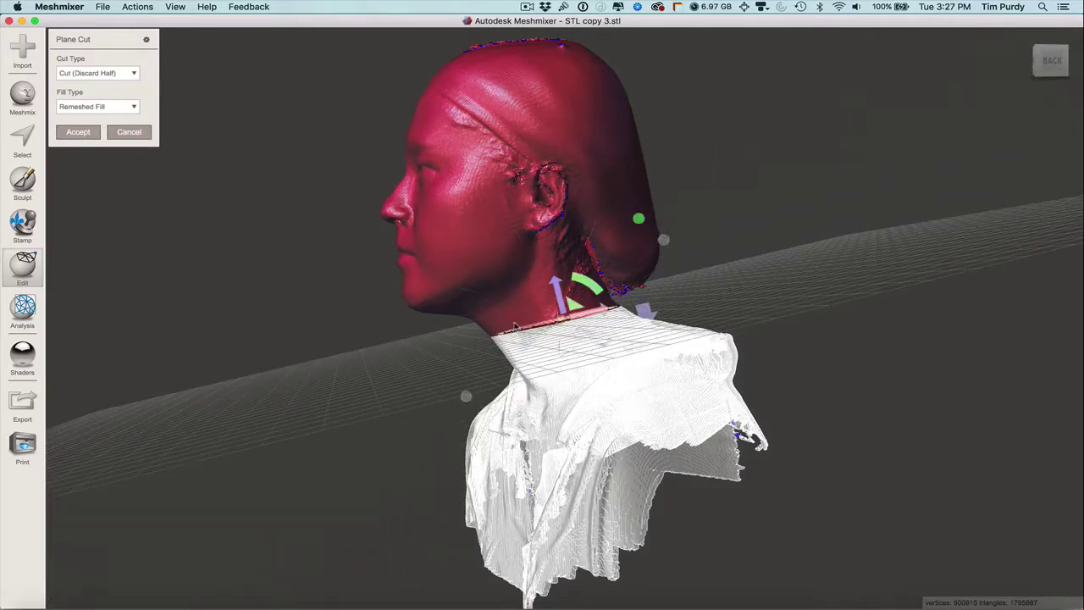
right_click_drag(406, 392, 527, 396)
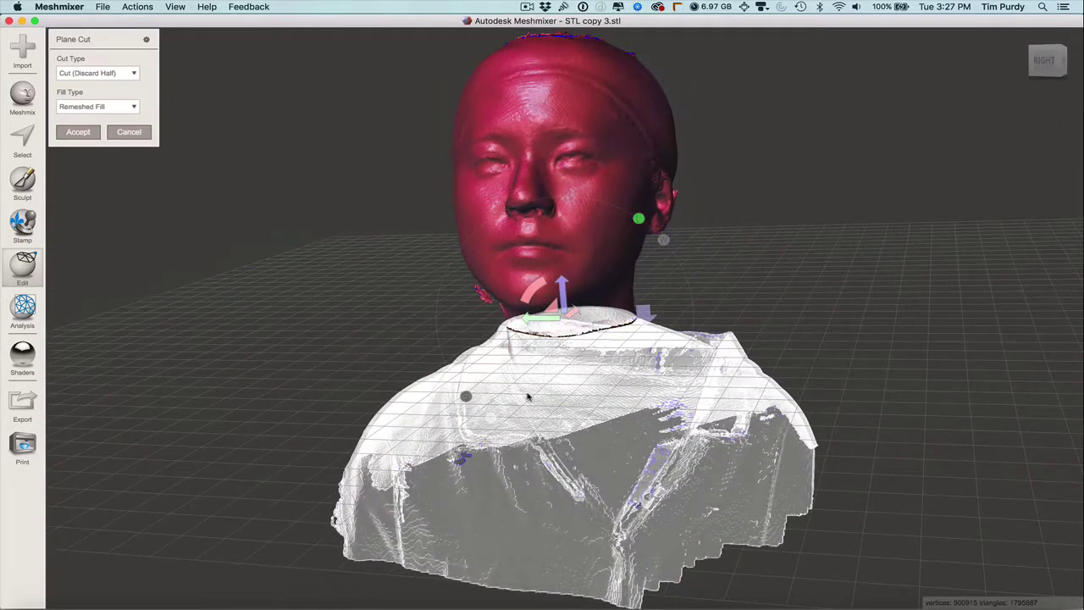
left_click(74, 133)
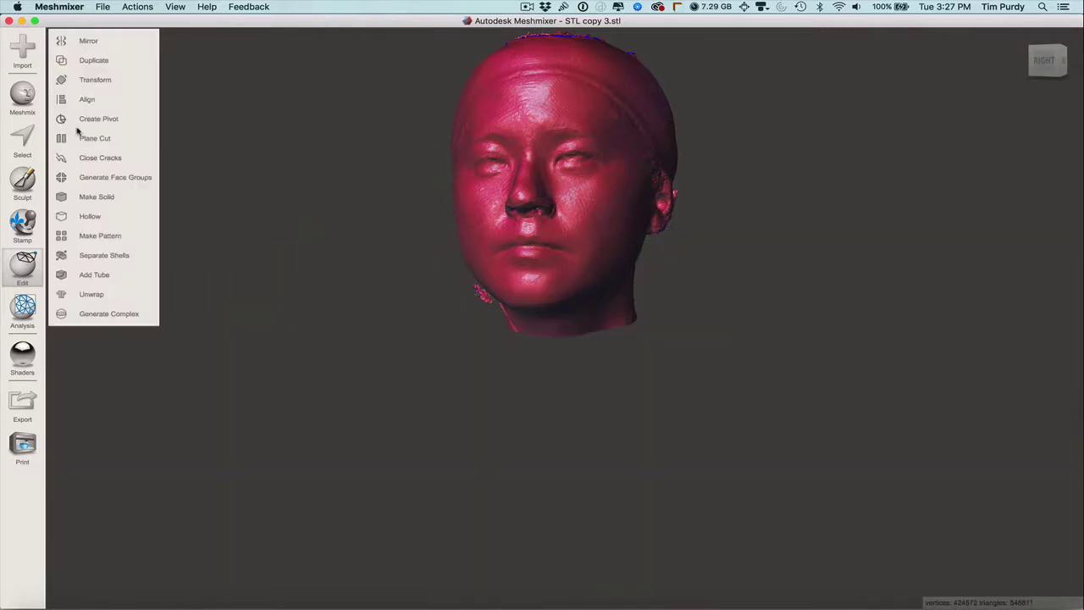
- Inspect the trimmed head's top and filled underside, then undo the neck cut
right_click_drag(606, 407, 668, 415)
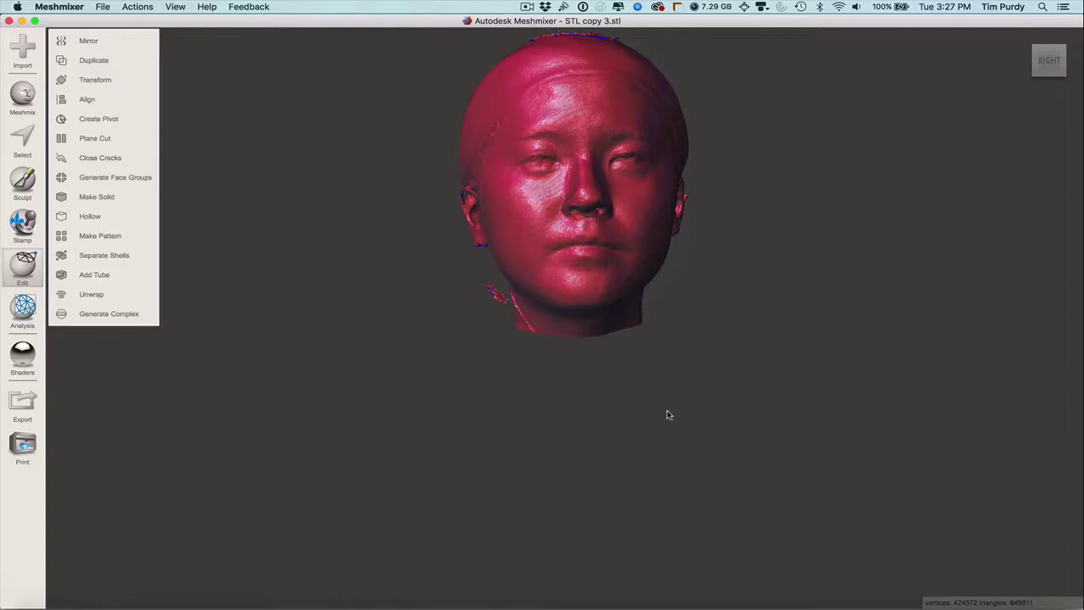
key("f")
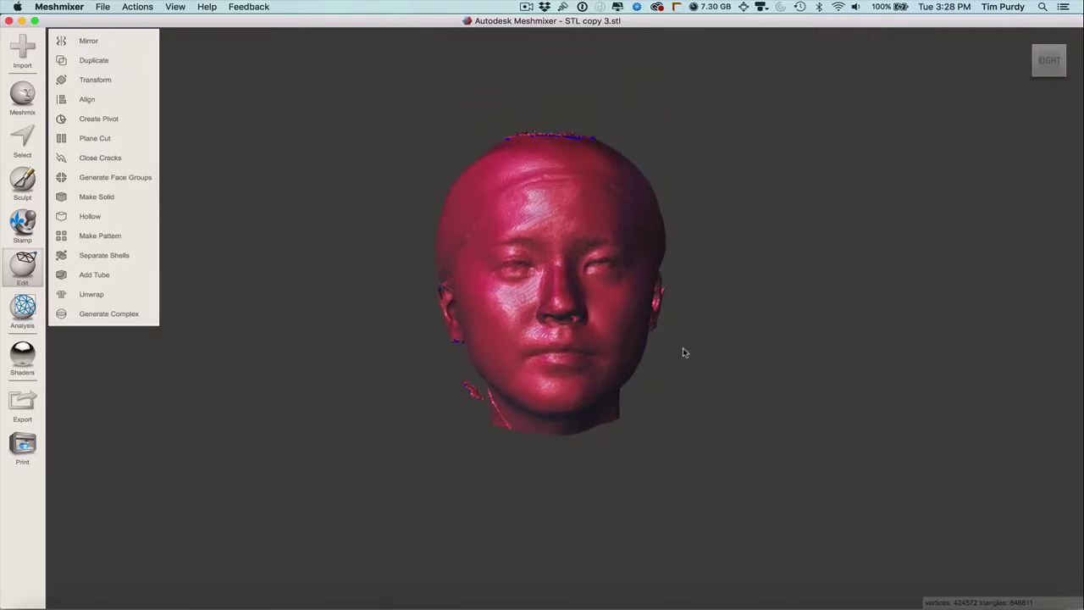
right_click_drag(685, 352, 527, 404)
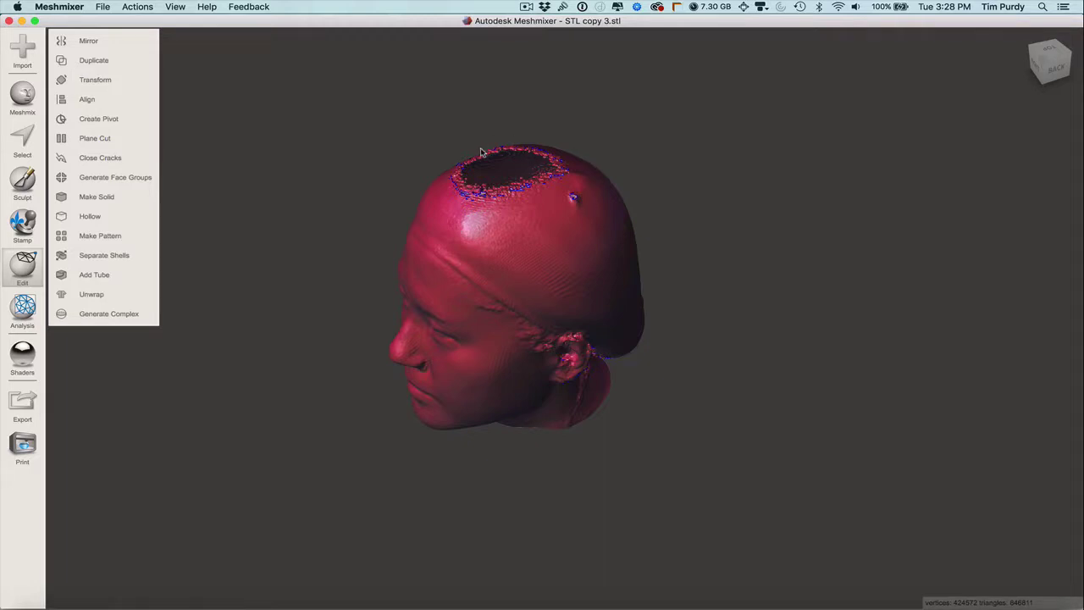
right_click_drag(669, 391, 495, 337)
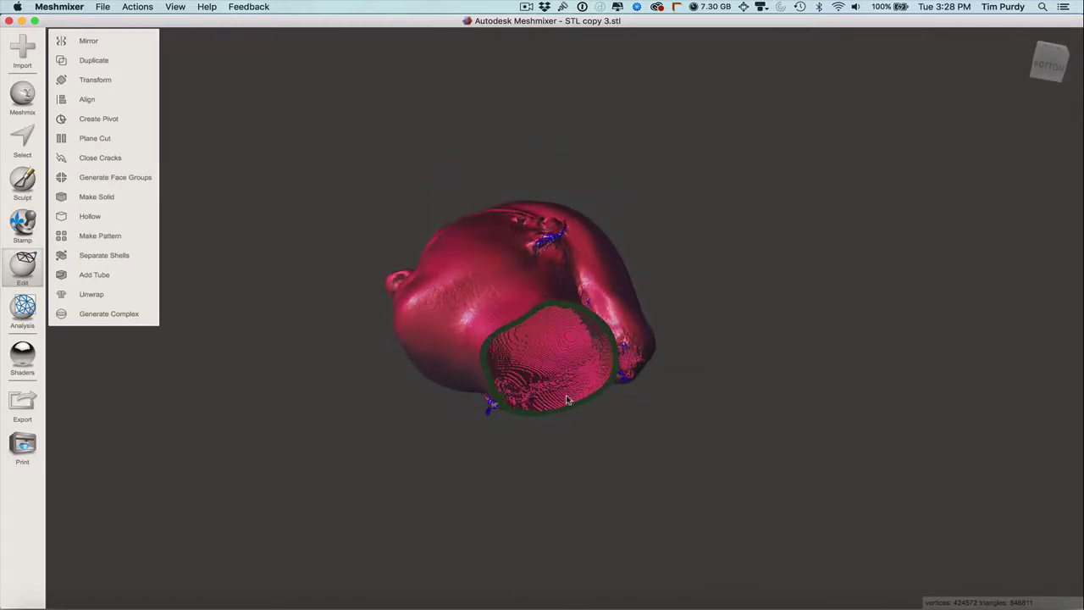
key("super+z")
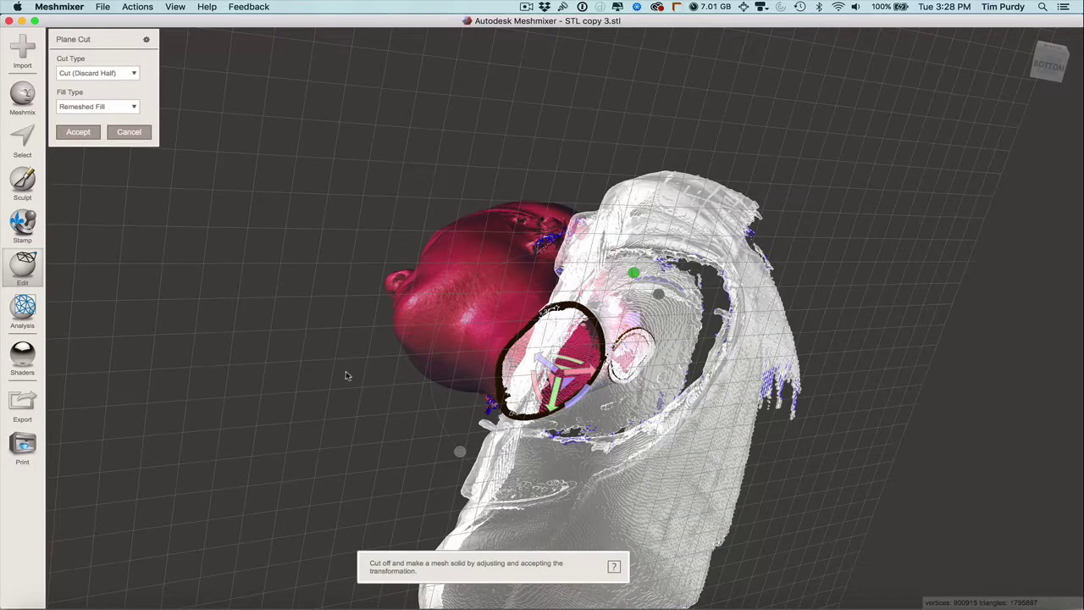
- Tilt the cut plane lower on the neck, set Fill Type to No Fill, and accept
right_click_drag(473, 339, 536, 311)
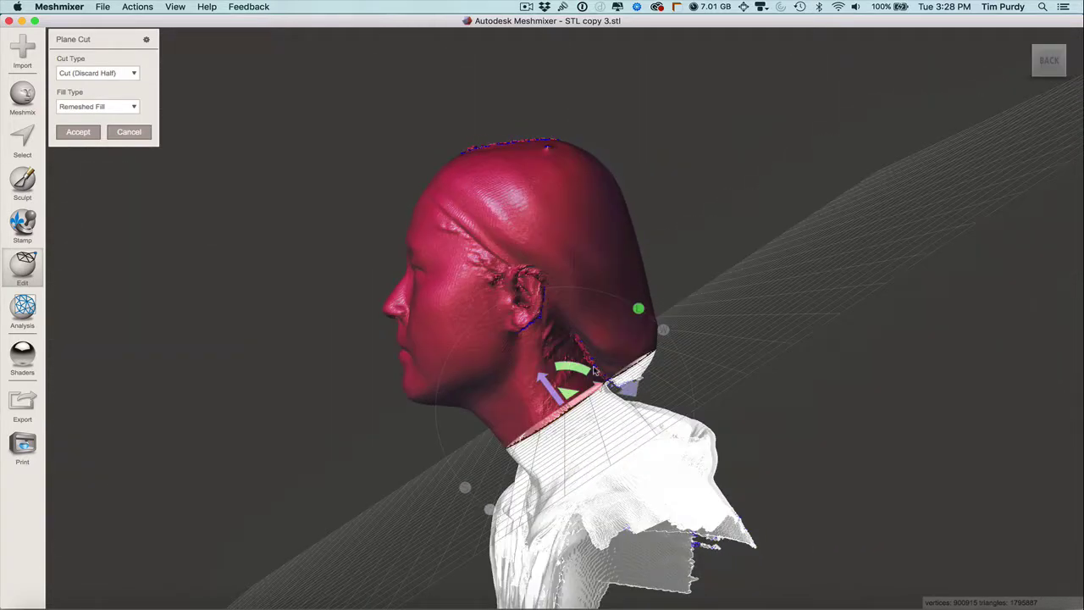
left_click_drag(573, 366, 585, 373)
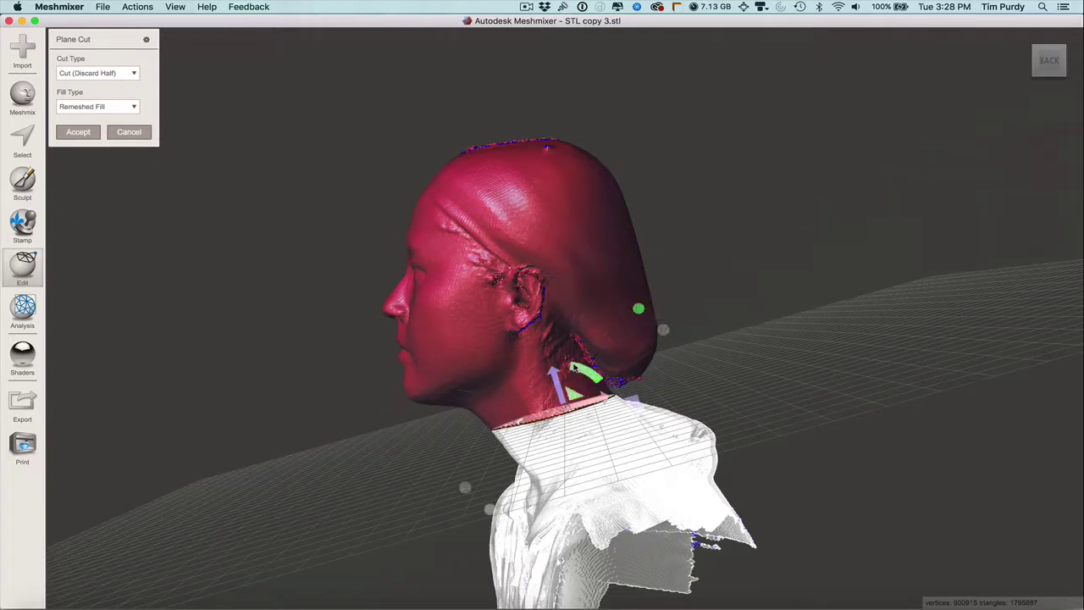
left_click(125, 108)
left_click(123, 115)
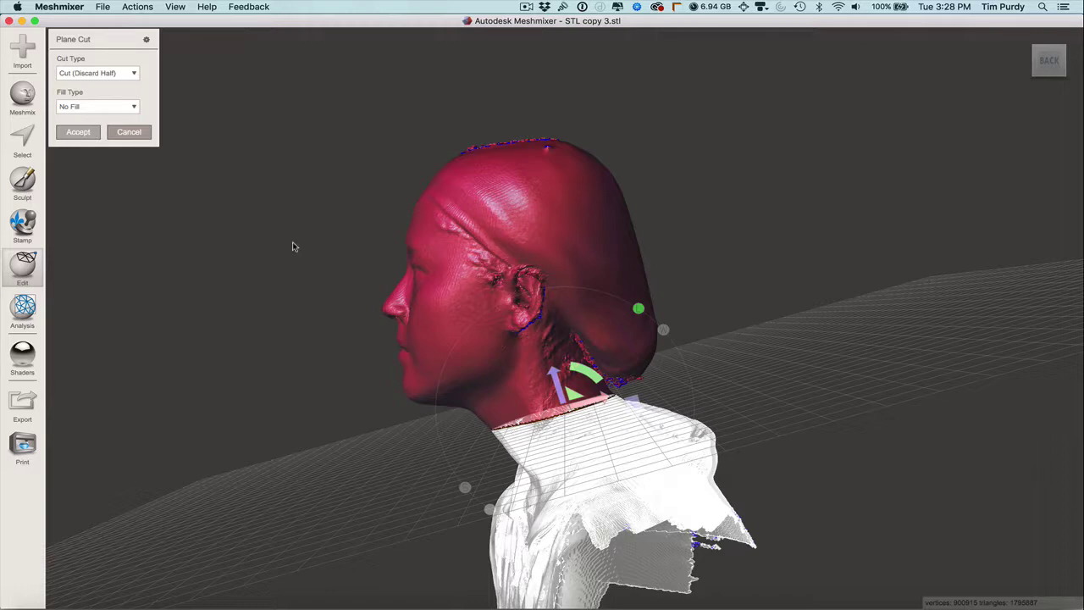
left_click(78, 131)
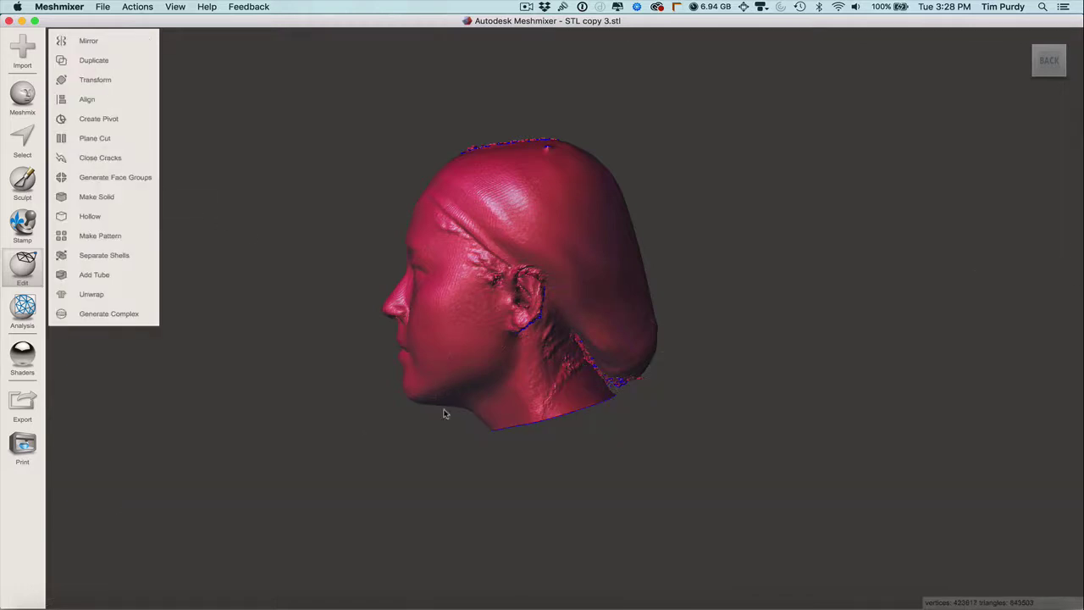
right_click_drag(459, 422, 525, 421)
scroll(525, 421, "up", 5)
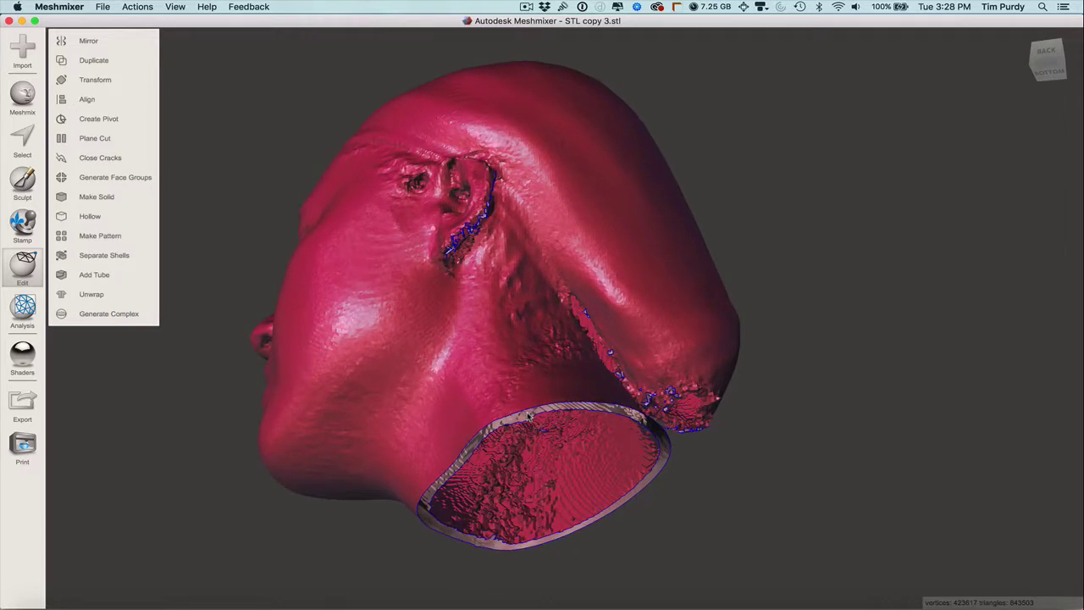
left_click(34, 135)
left_click(572, 455)
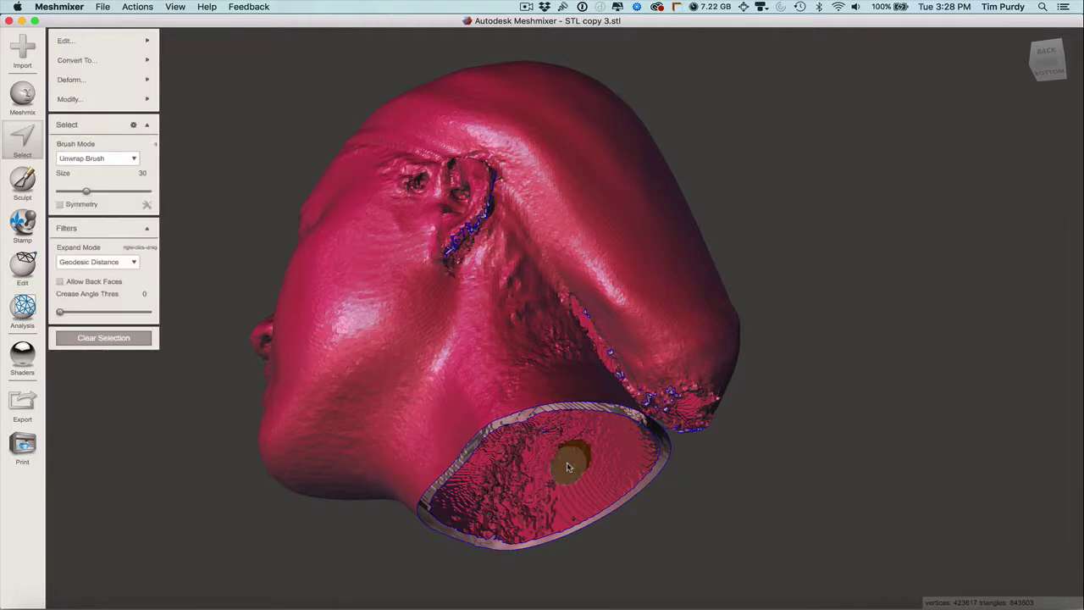
double_click(568, 467)
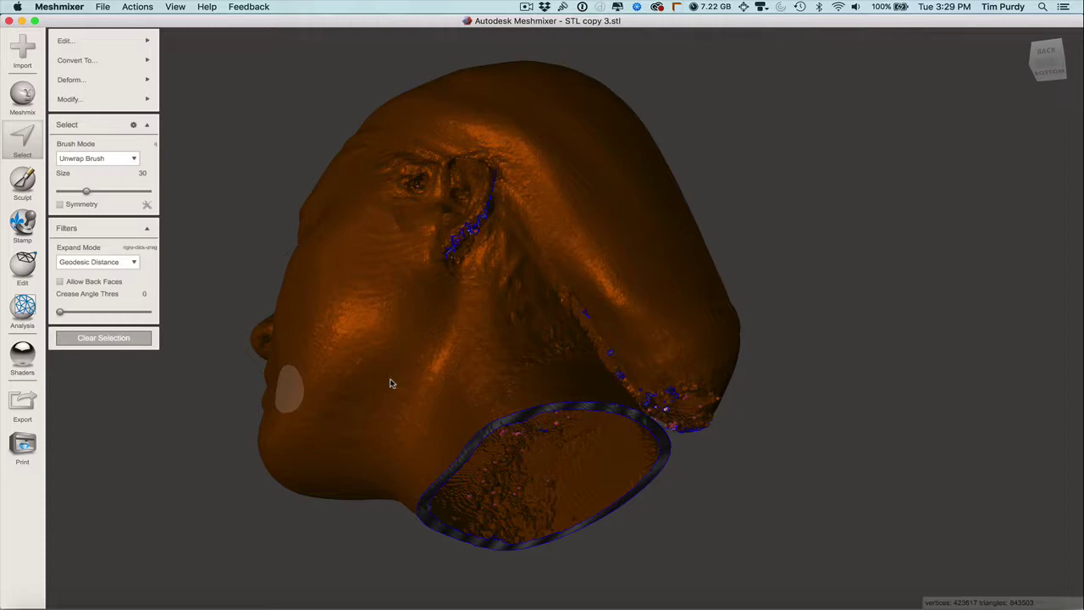
key("Escape")
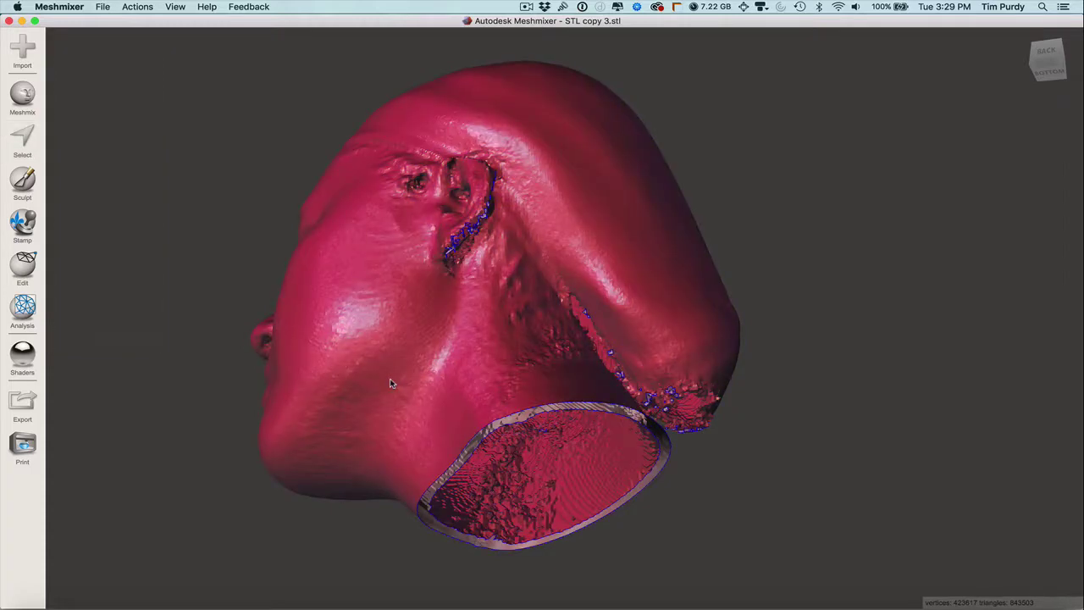
left_click(1047, 55)
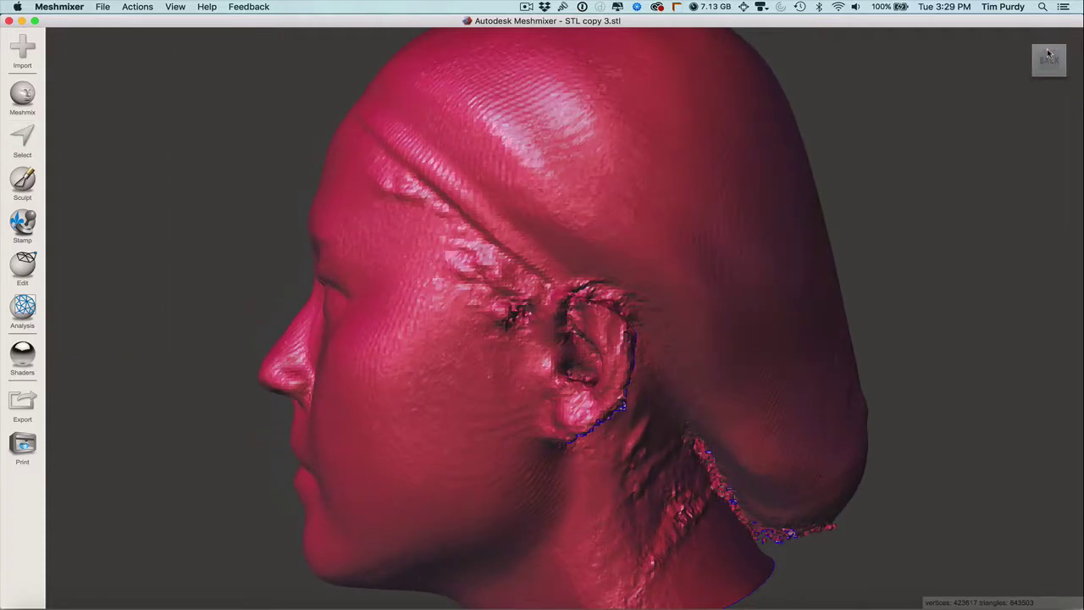
scroll(892, 278, "down", 5)
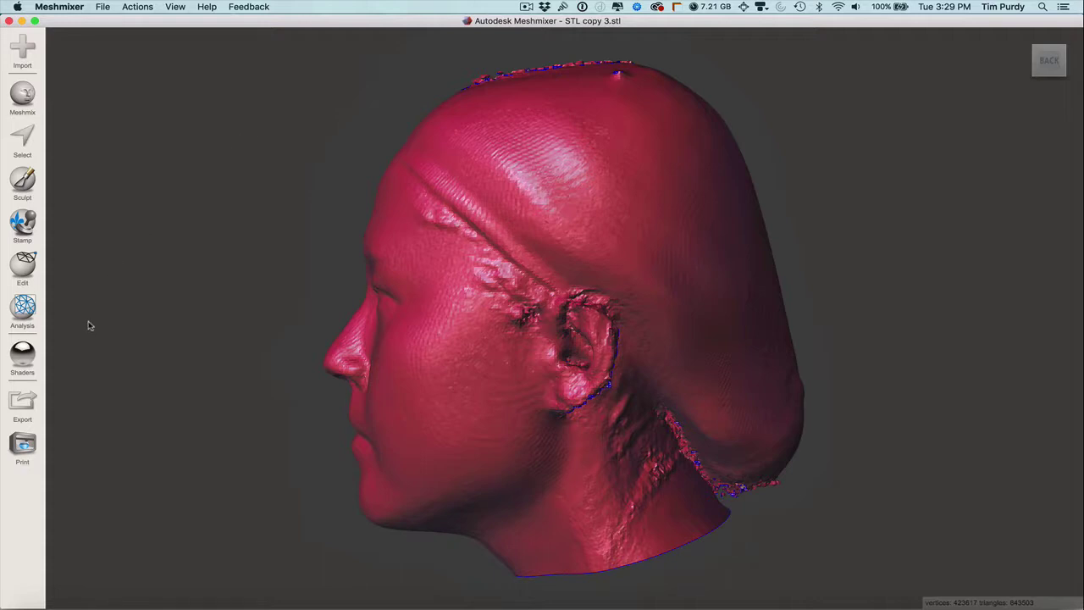
- Select a forehead patch and invert it to select the rest of the head
left_click(25, 277)
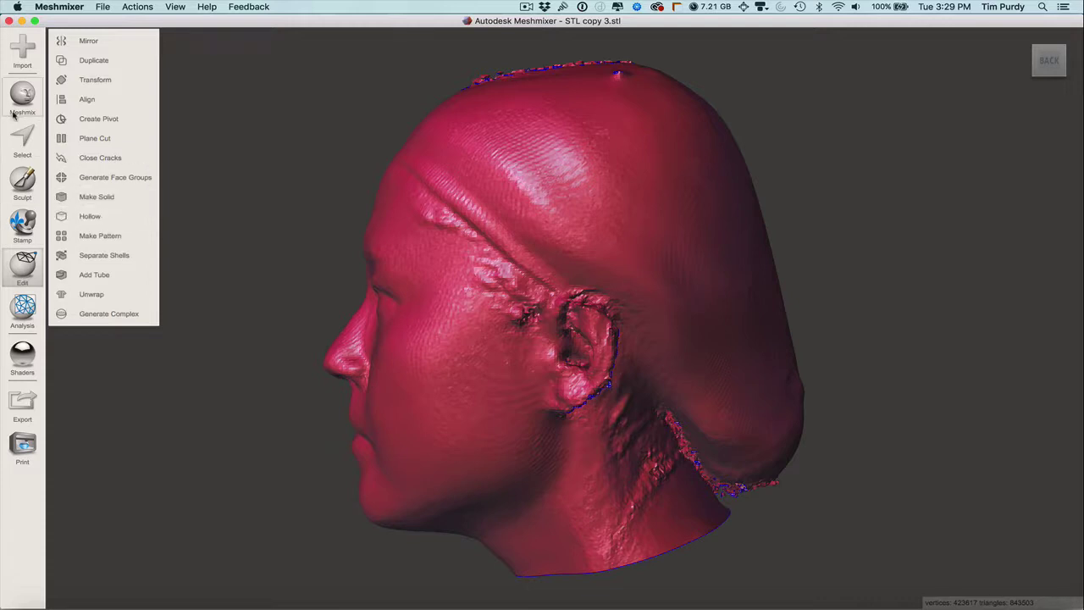
left_click(26, 139)
left_click(545, 166)
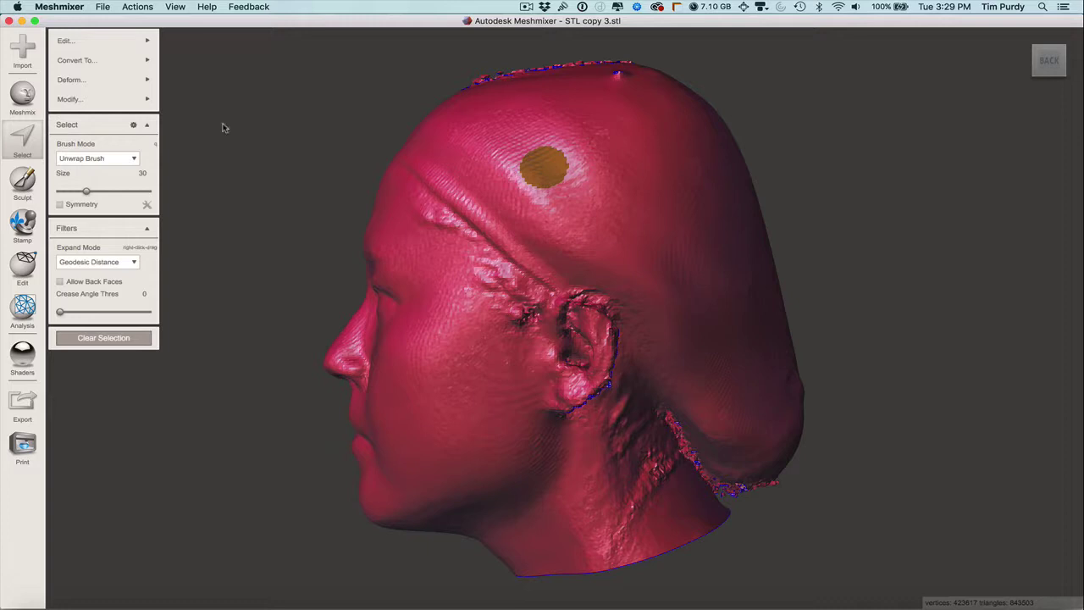
key("i")
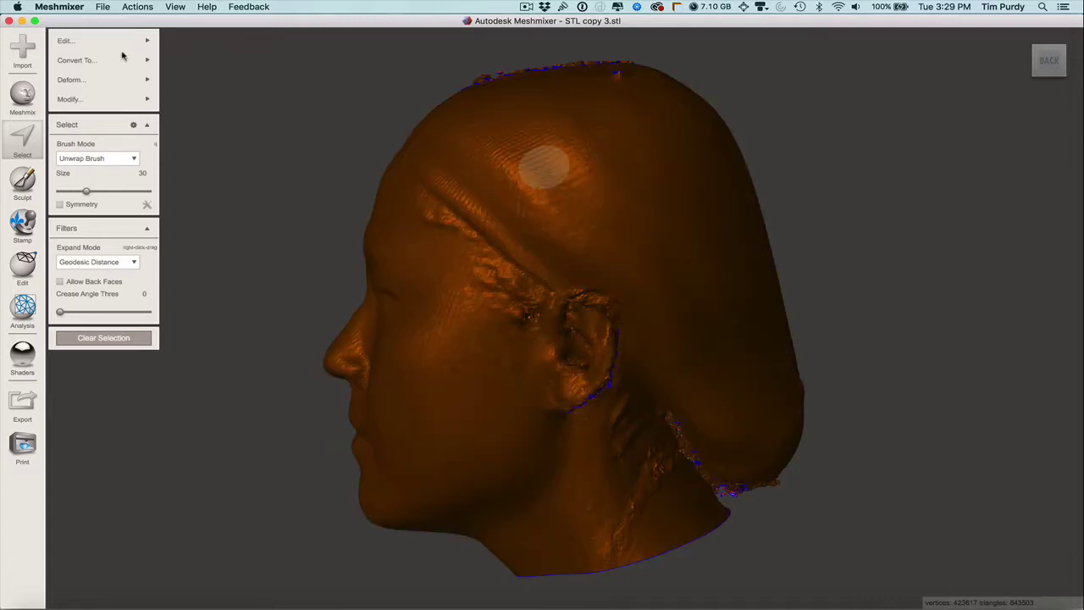
- Reduce the selection by 50% with Shape Preserving and Preserve Boundaries
mouse_move(121, 41)
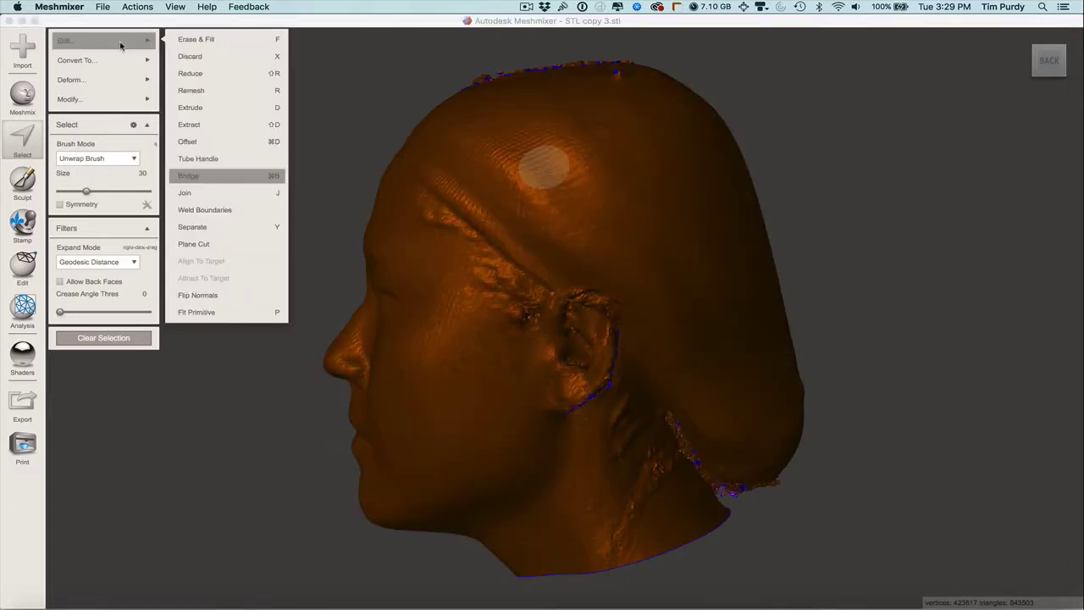
left_click(252, 74)
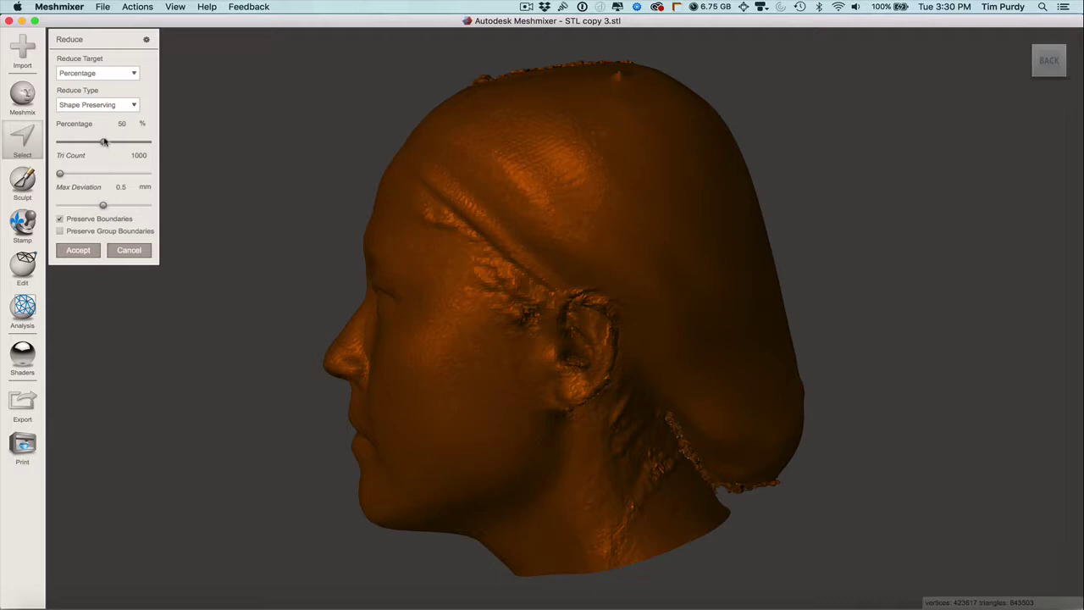
left_click(80, 250)
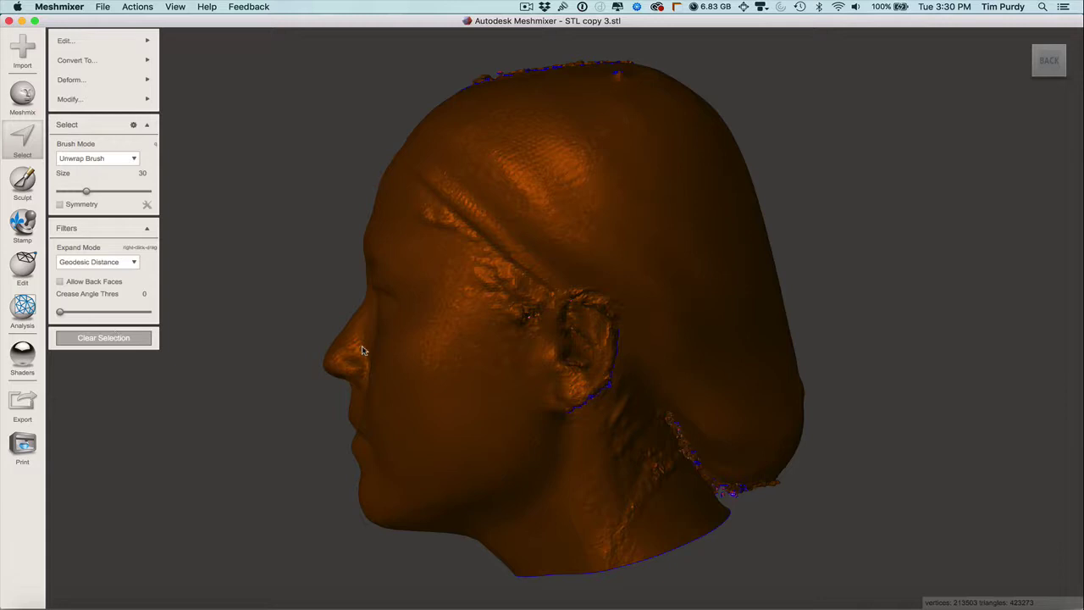
- Clear the selection and orbit the head up to view the open crown
key("Escape")
right_click_drag(316, 349, 415, 360)
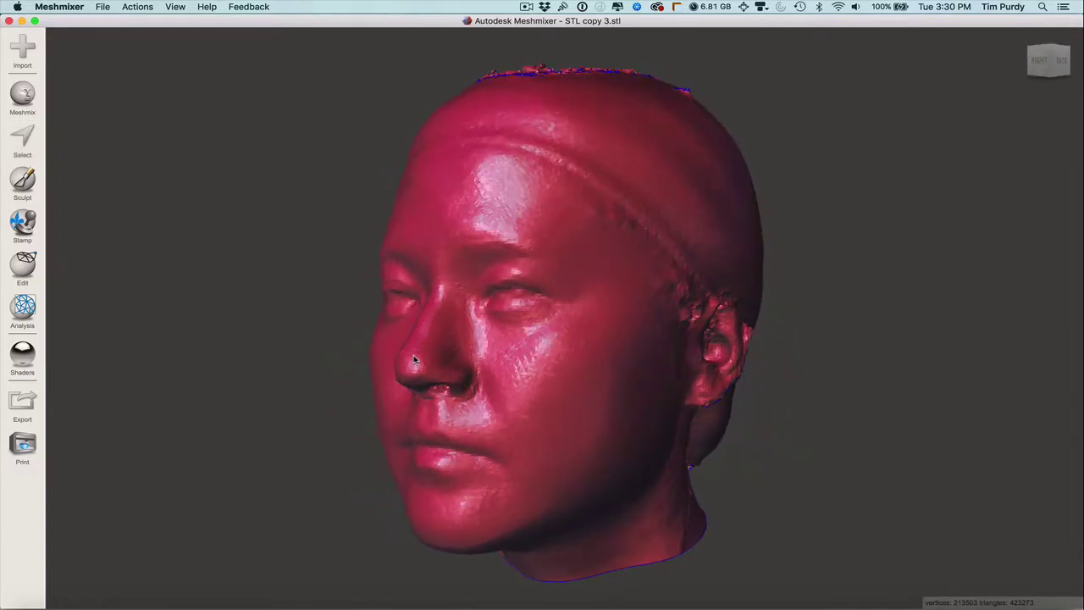
key("space")
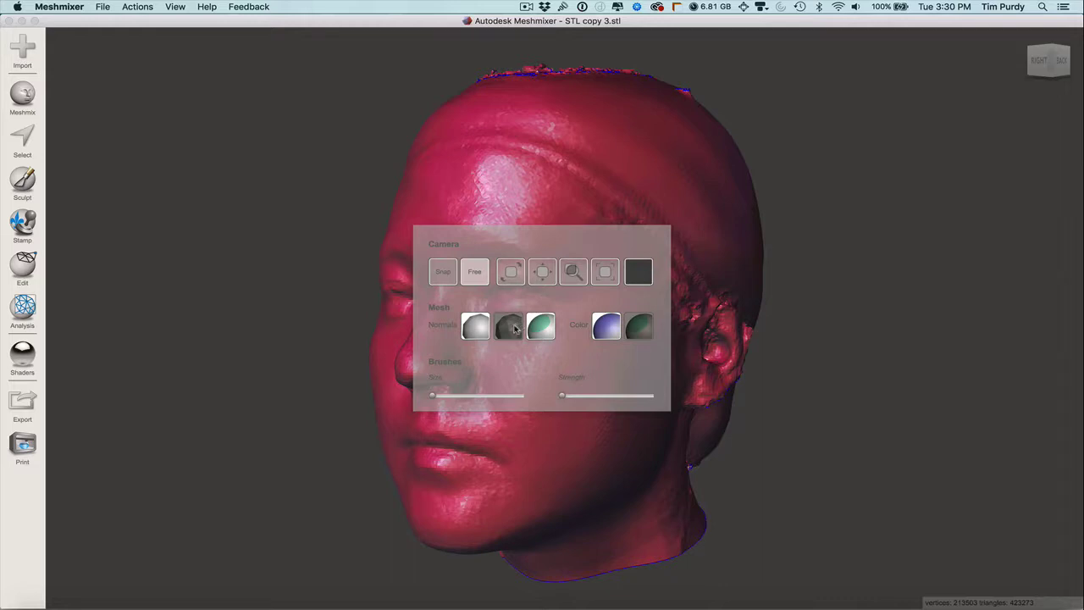
scroll(511, 301, "up", 5)
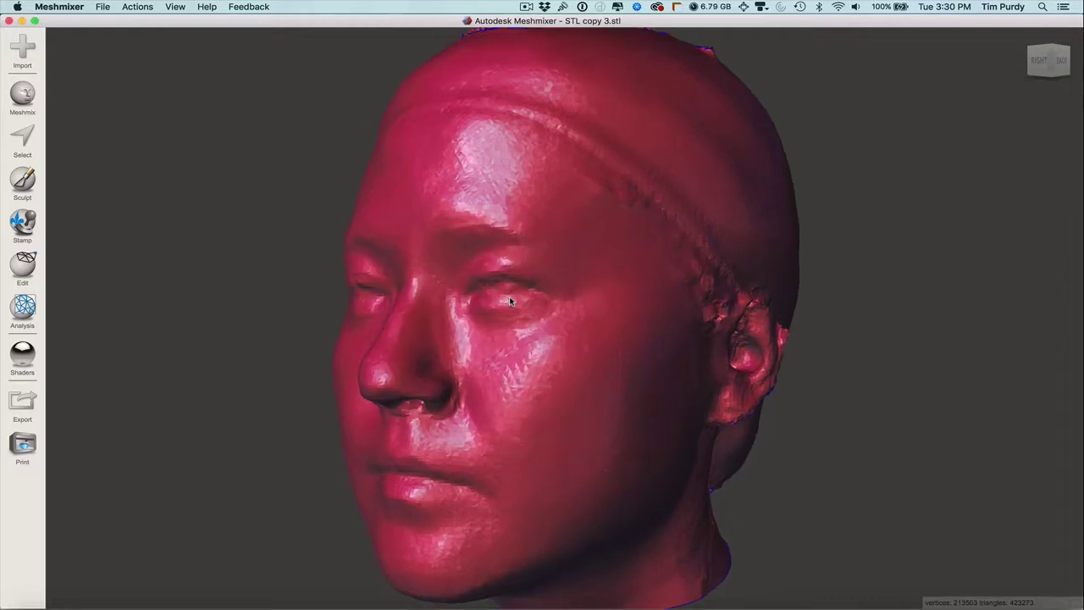
scroll(509, 300, "up", 1)
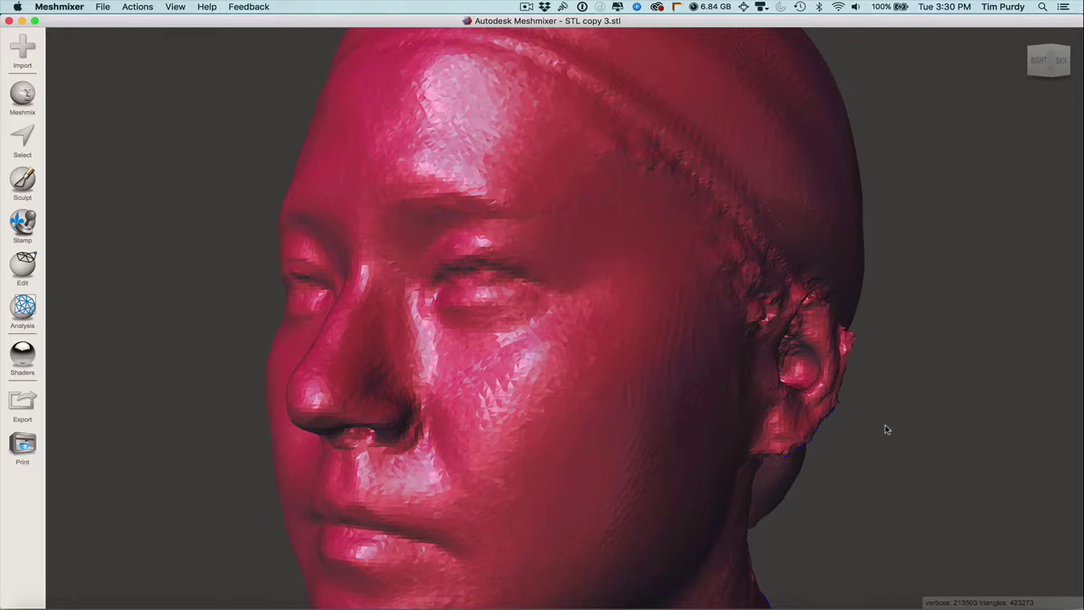
right_click_drag(884, 428, 921, 411)
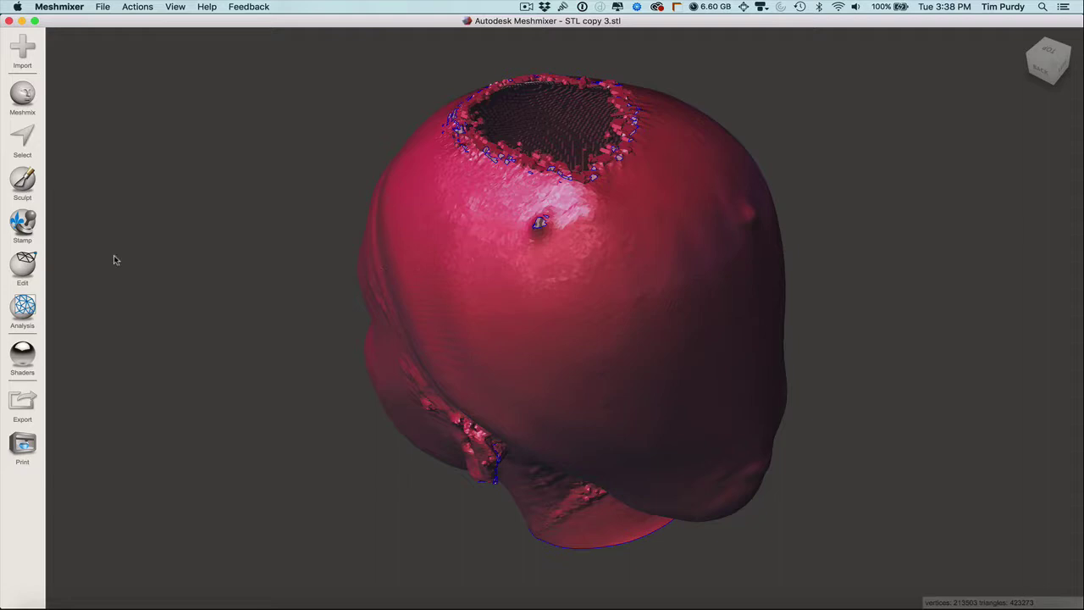
- Start a Plane Cut with No Fill, flipped to keep the lower part of the head
mouse_move(22, 267)
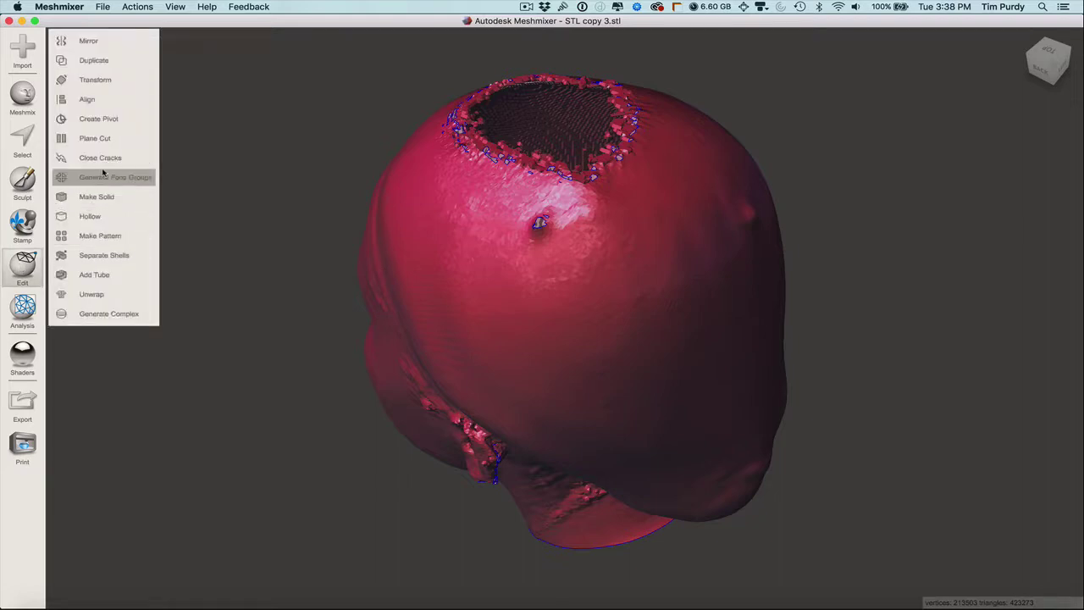
left_click(112, 141)
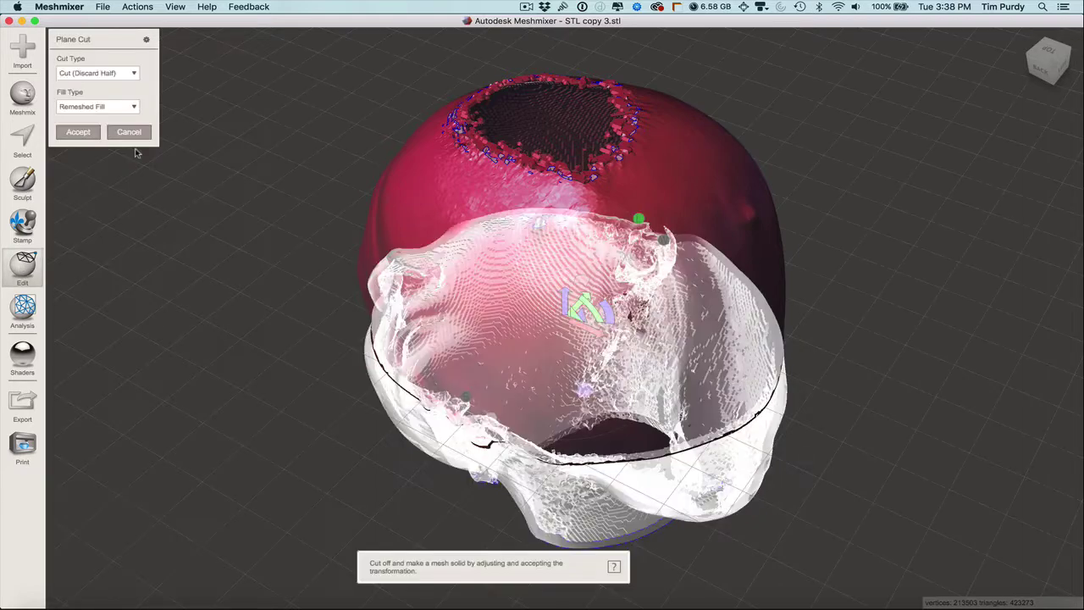
left_click(107, 110)
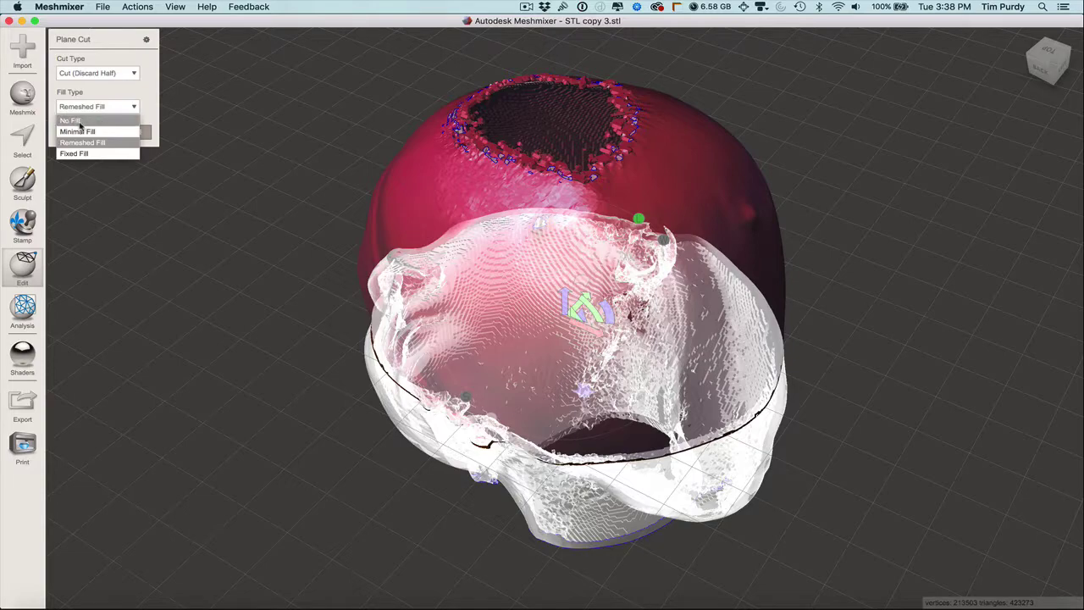
left_click(80, 121)
right_click_drag(693, 317, 724, 319)
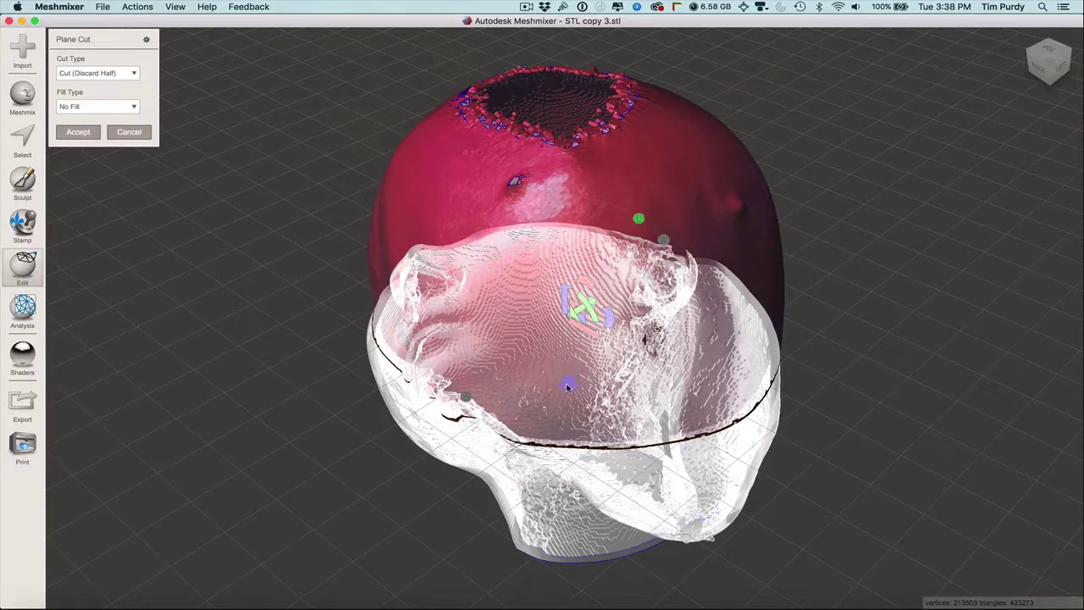
left_click(563, 387)
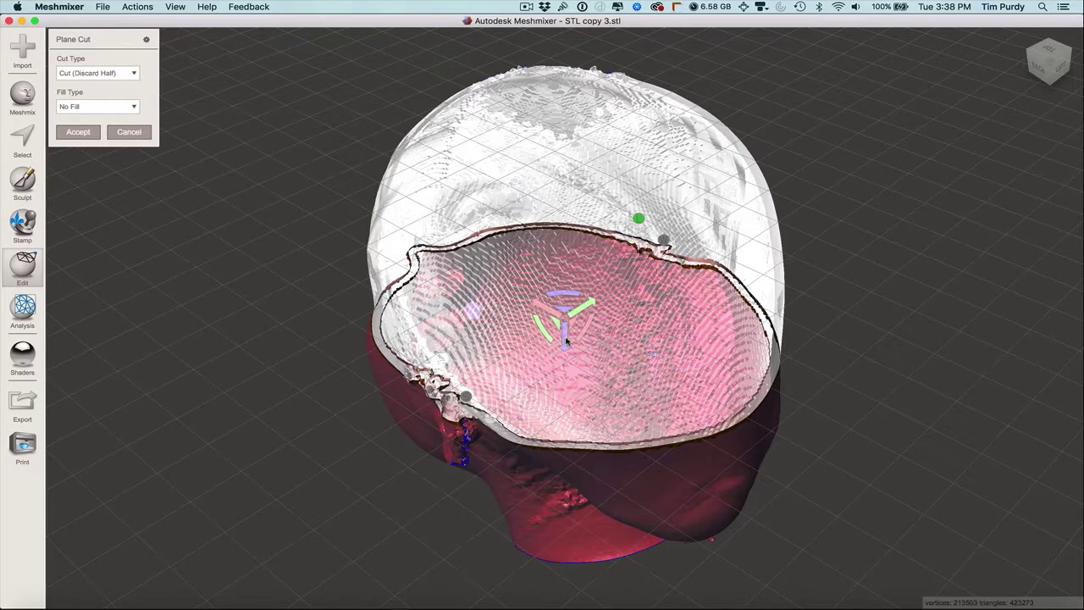
- Raise the plane to the crown, tilt it about 3 degrees, and commit the cut
left_click_drag(566, 339, 531, 149)
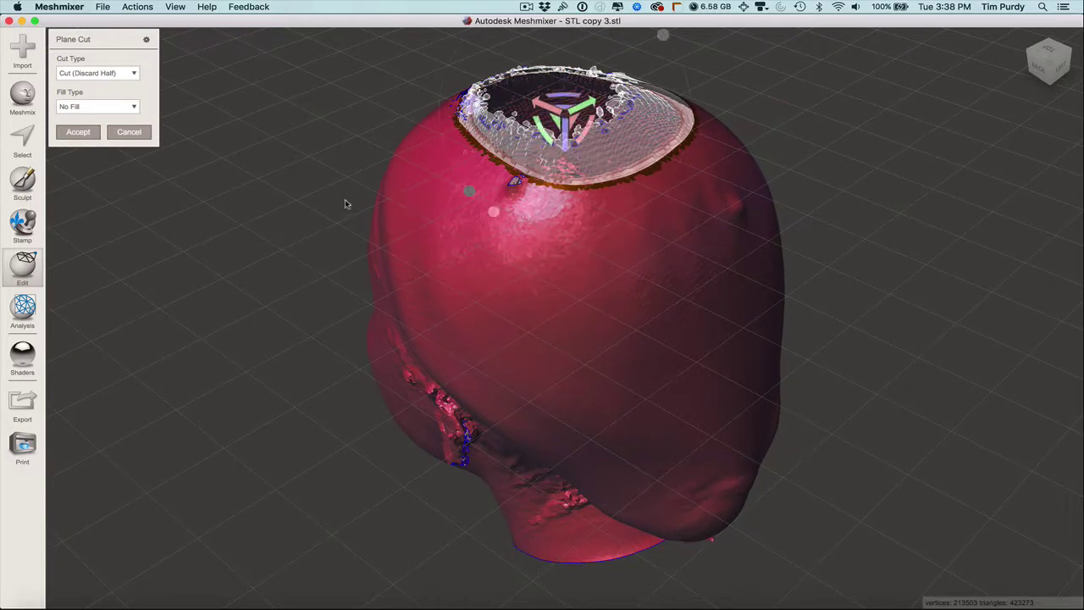
right_click_drag(344, 203, 440, 198)
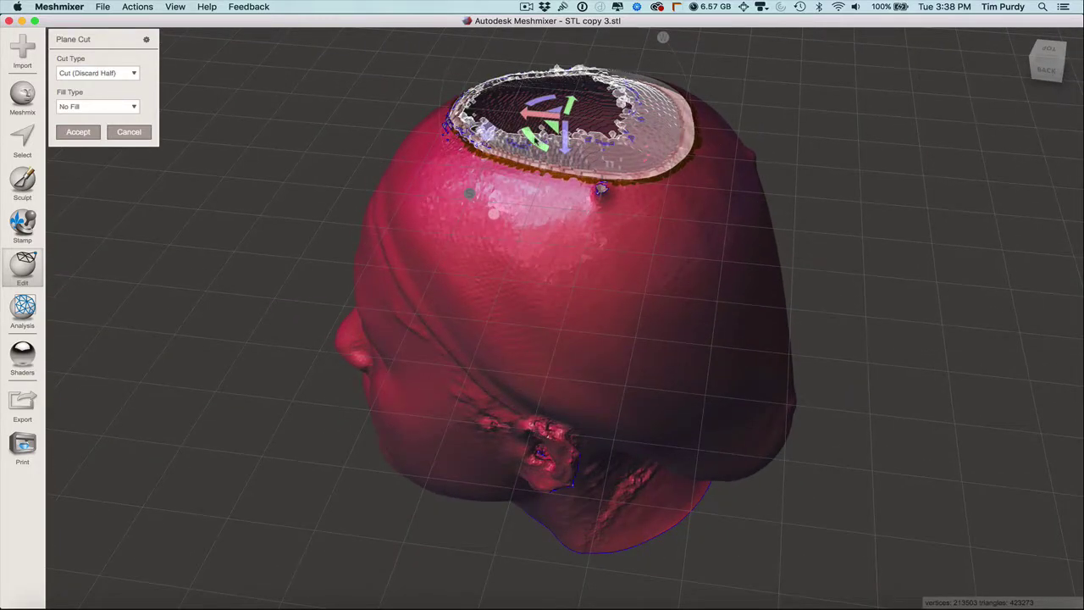
mouse_move(470, 193)
left_mouse_down()
mouse_move(476, 181)
mouse_move(469, 194)
left_mouse_up()
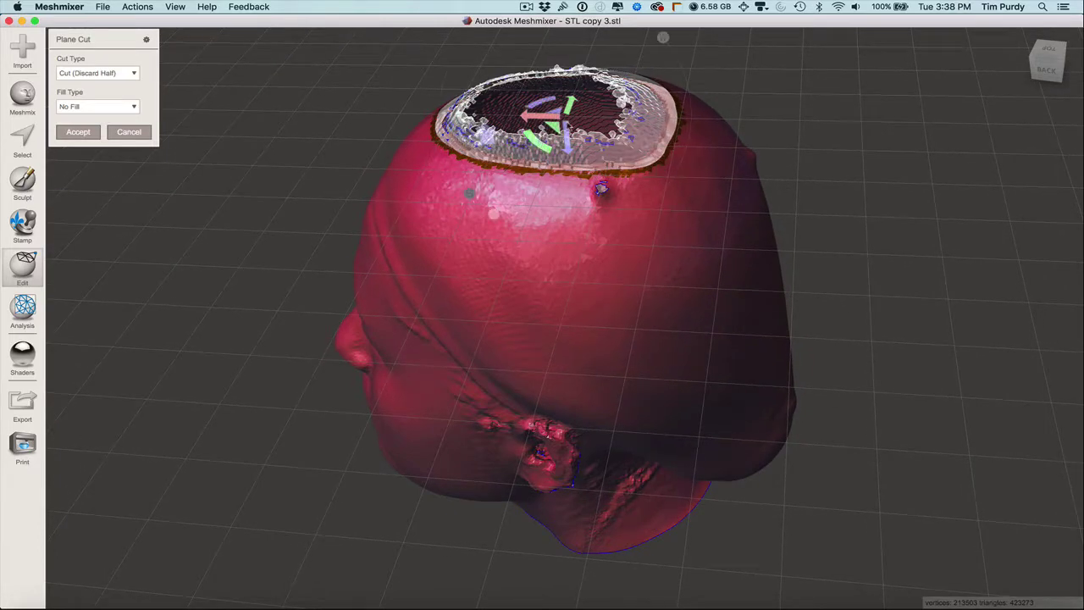
right_click_drag(788, 197, 777, 160)
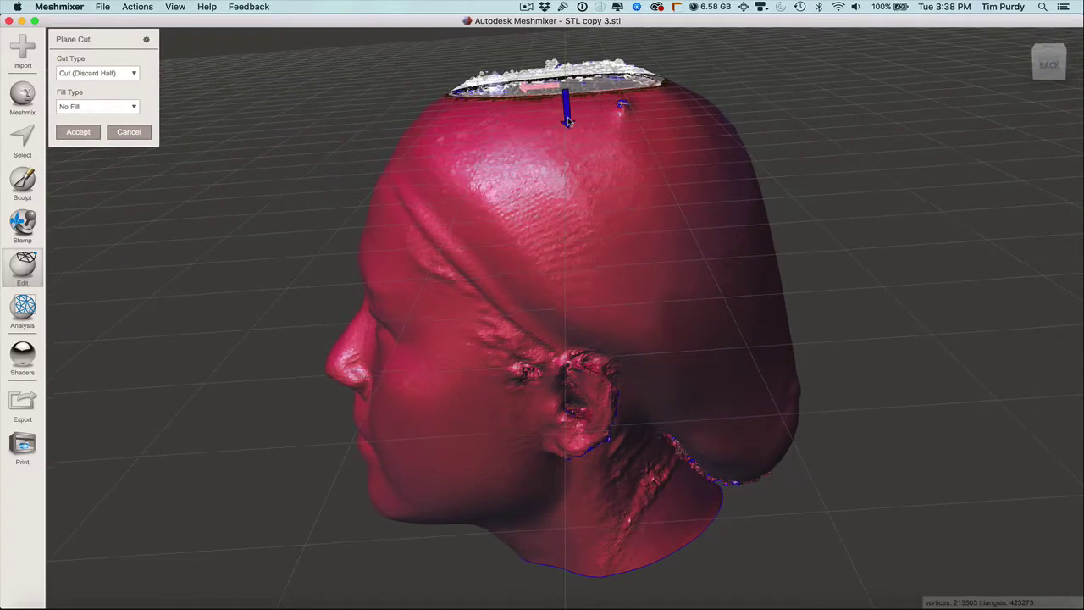
left_click_drag(568, 122, 567, 125)
right_click_drag(361, 111, 375, 201)
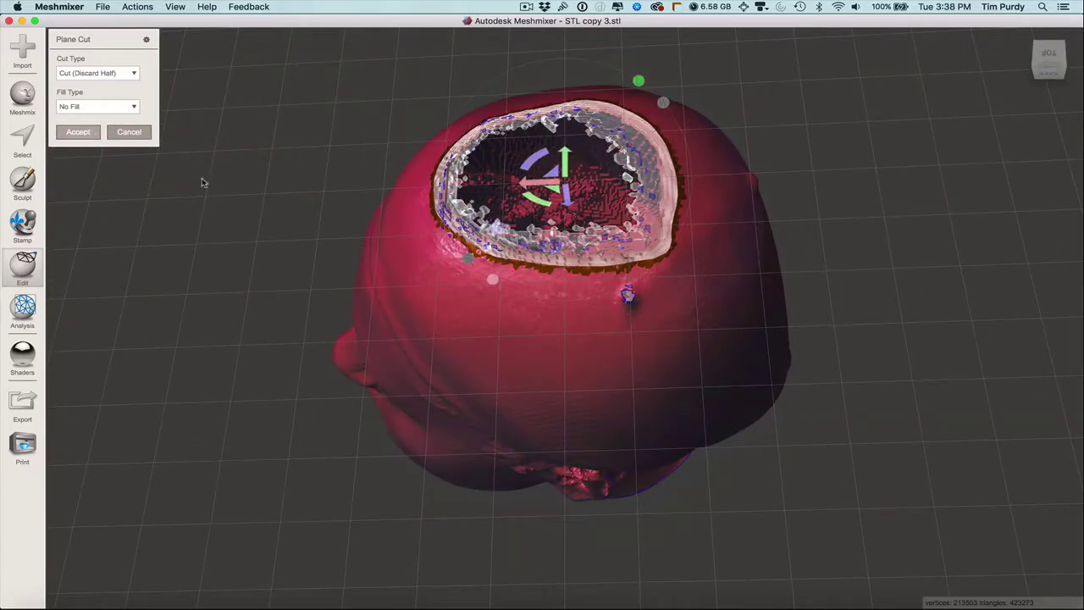
key("Return")
right_click_drag(285, 254, 347, 222)
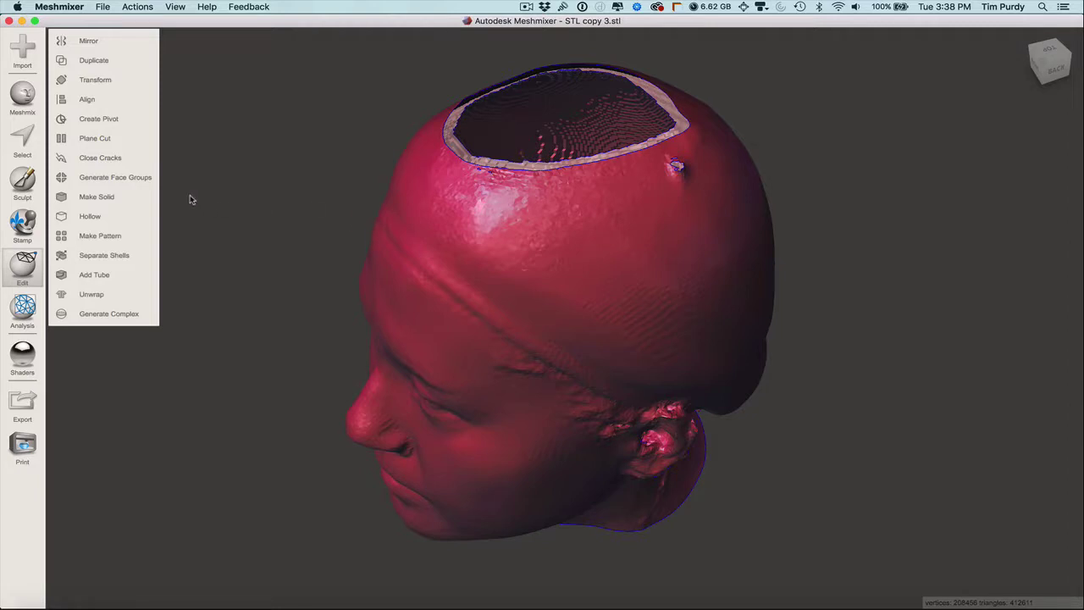
- Clear the selection and paint-select a small patch around the lump on the back of the crown
left_click(22, 138)
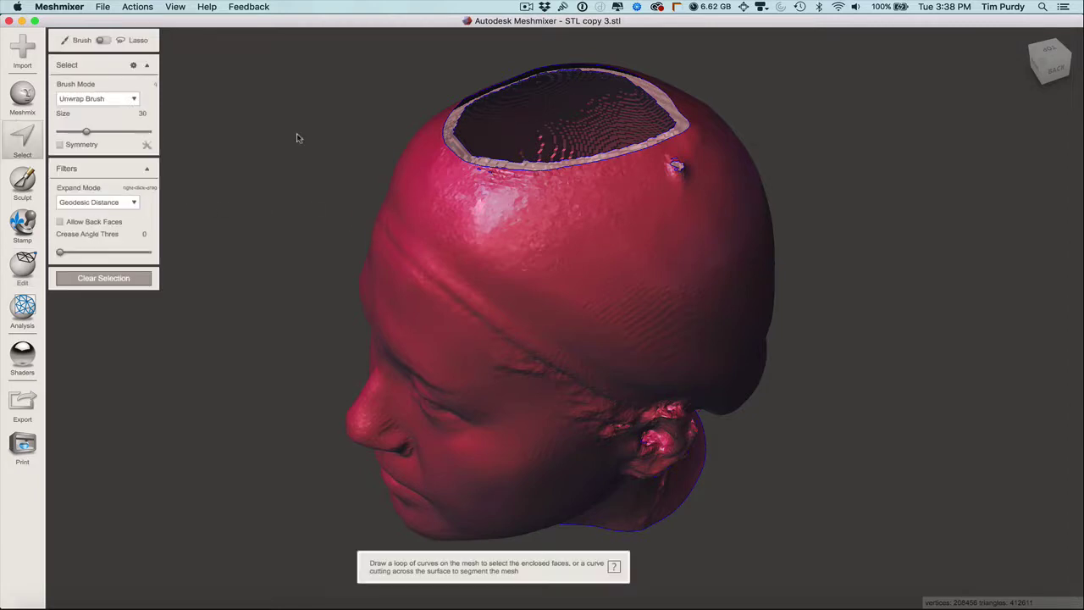
double_click(547, 130)
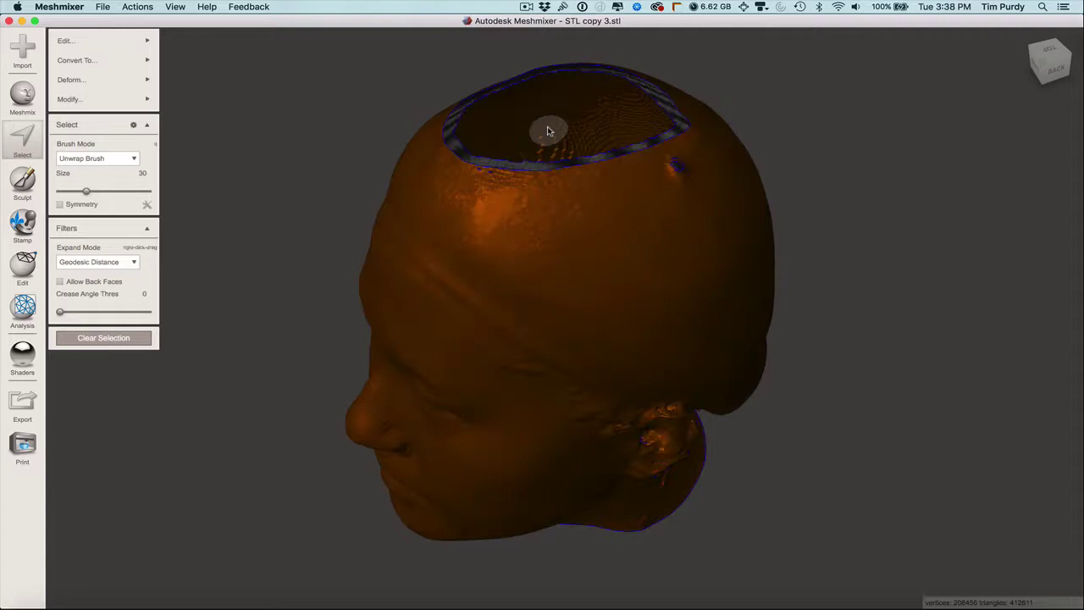
scroll(407, 355, "up", 1)
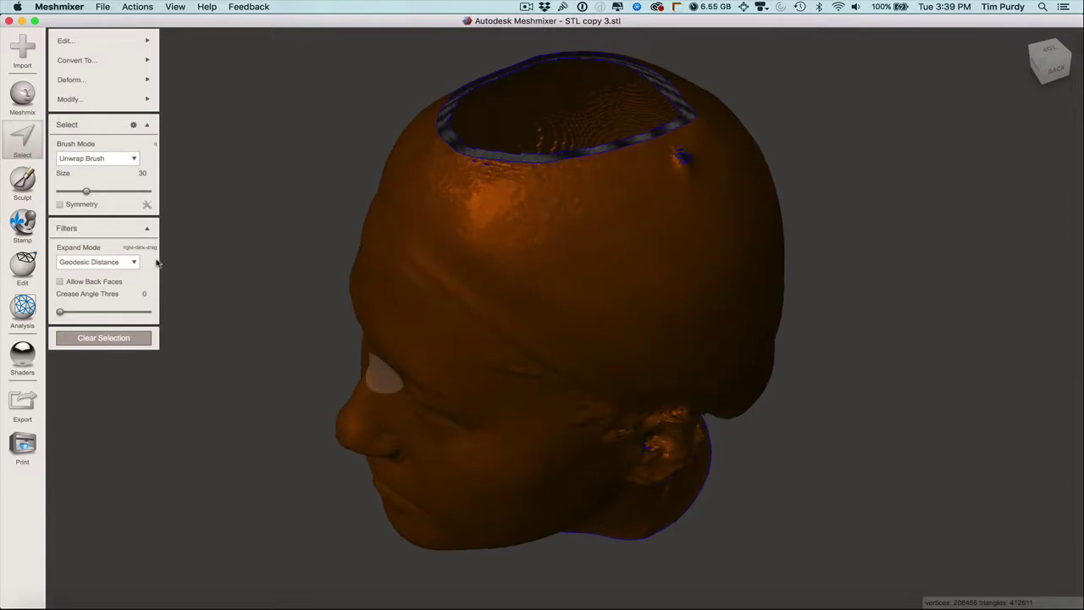
left_click(102, 337)
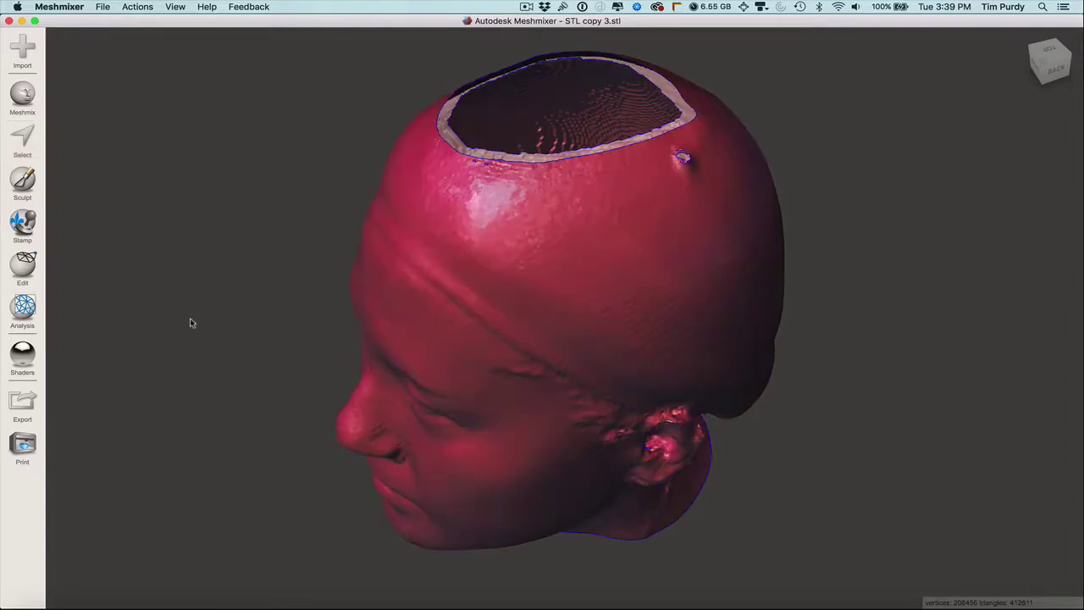
right_click_drag(856, 179, 779, 194)
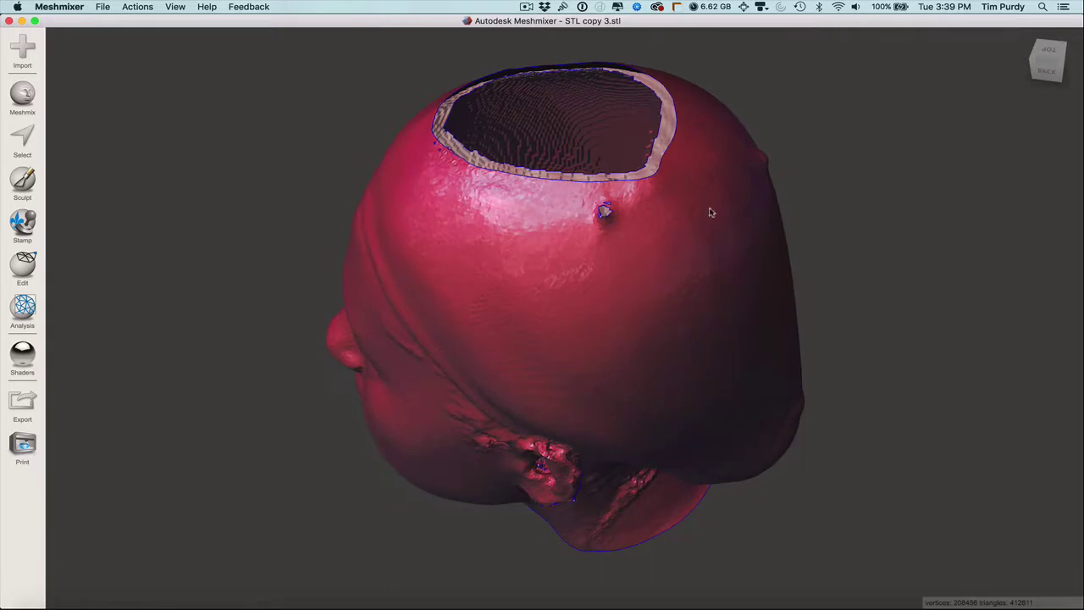
key("s")
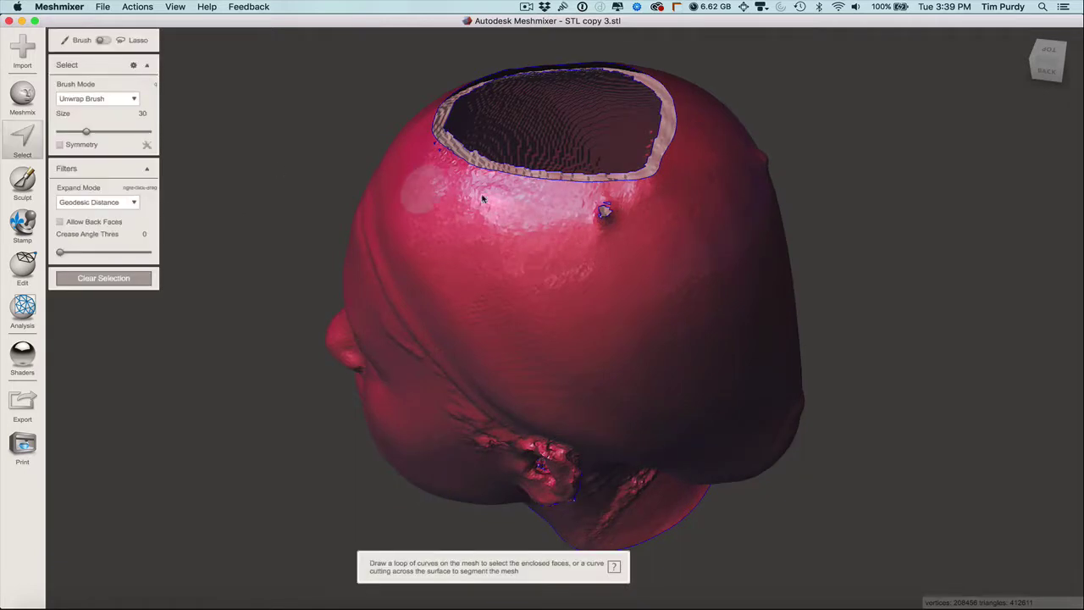
left_click_drag(616, 218, 593, 240)
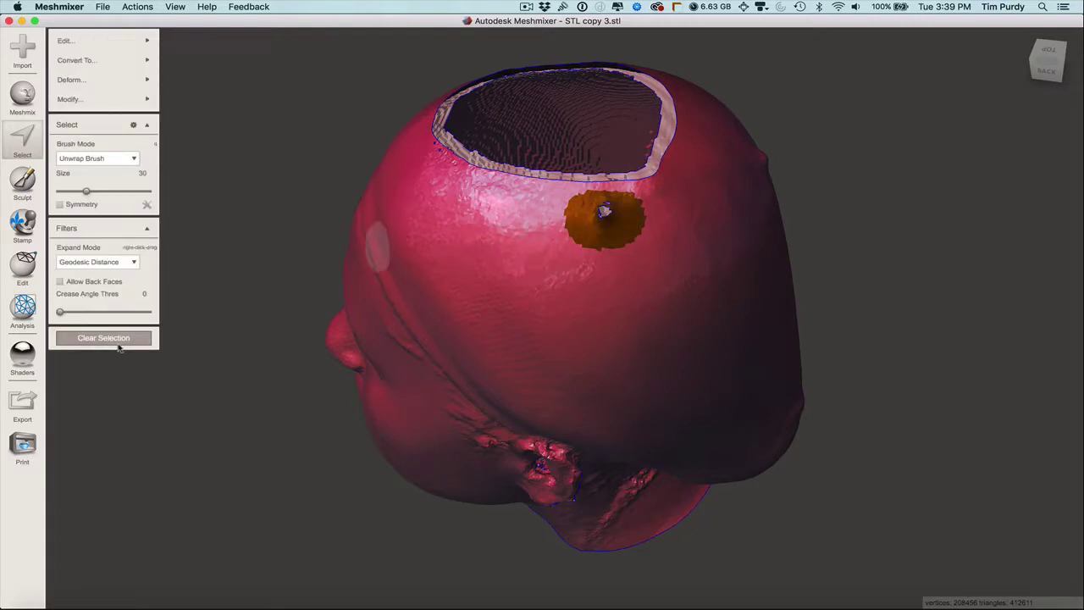
- Open Erase & Fill on the patch with Smooth MVC and inspect the preview near the crown
key("ctrl+f")
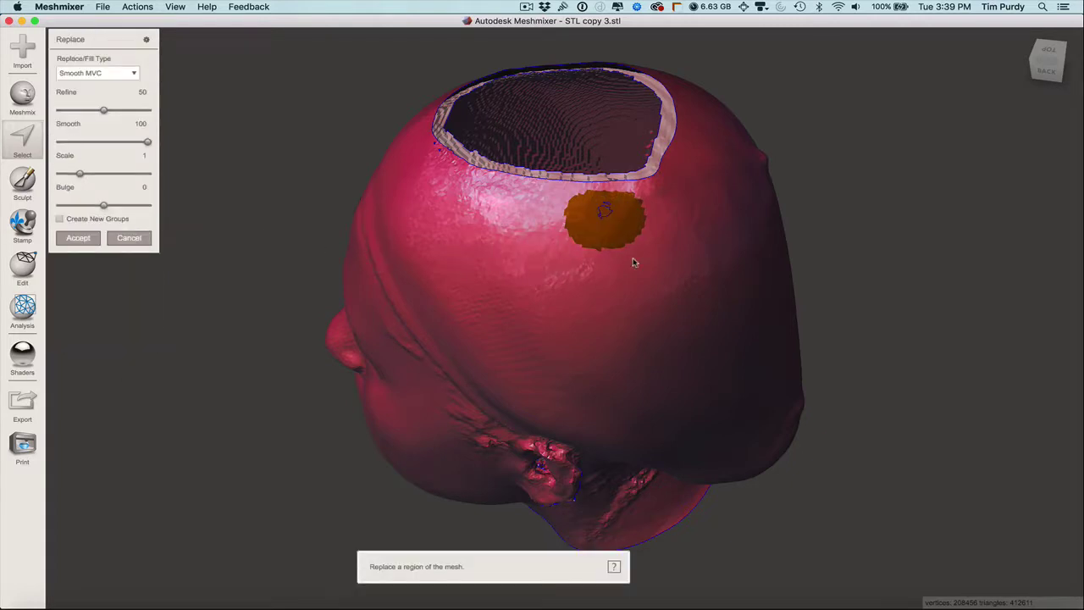
right_click_drag(633, 263, 840, 252)
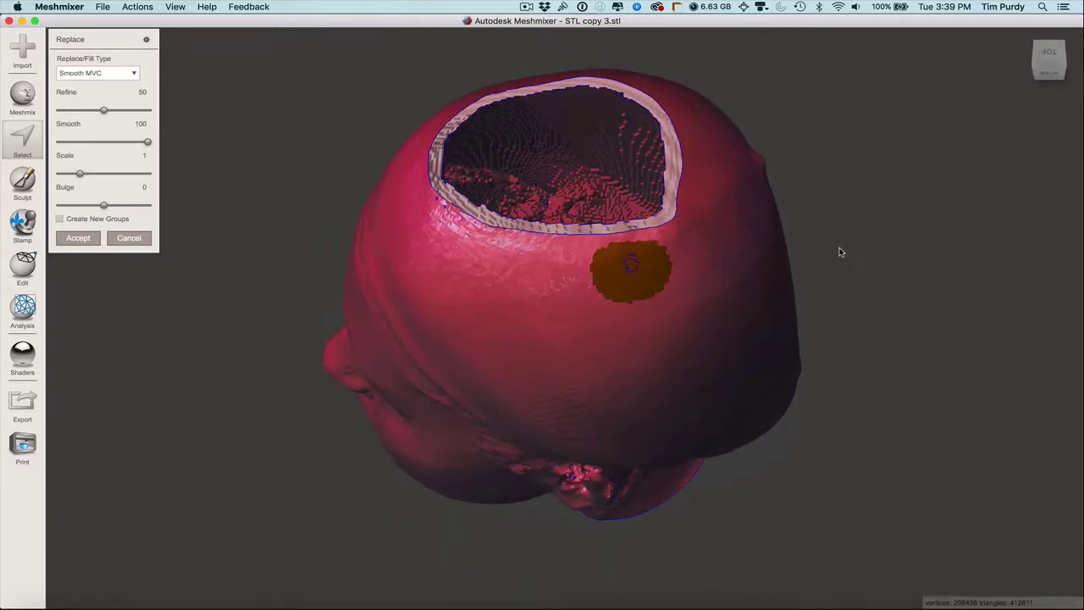
scroll(444, 208, "up", 5)
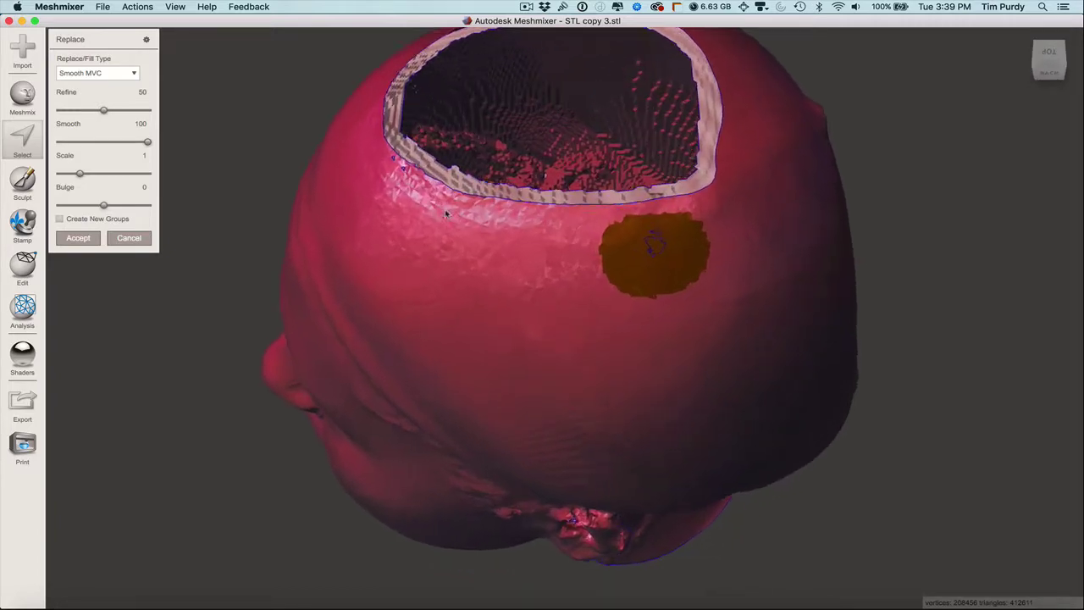
right_click_drag(300, 172, 459, 288)
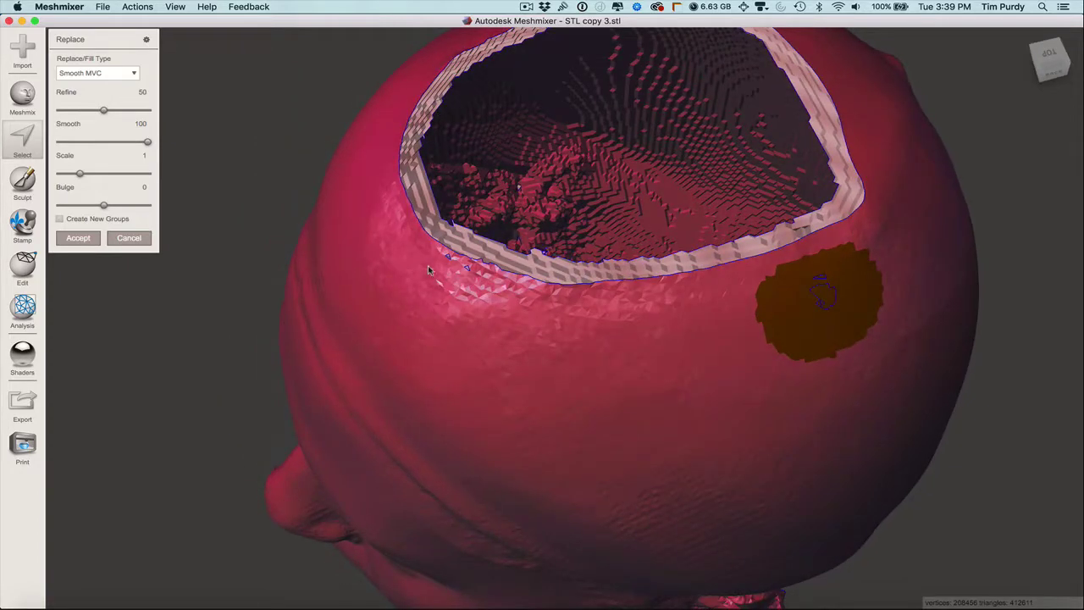
right_click_drag(398, 221, 446, 345)
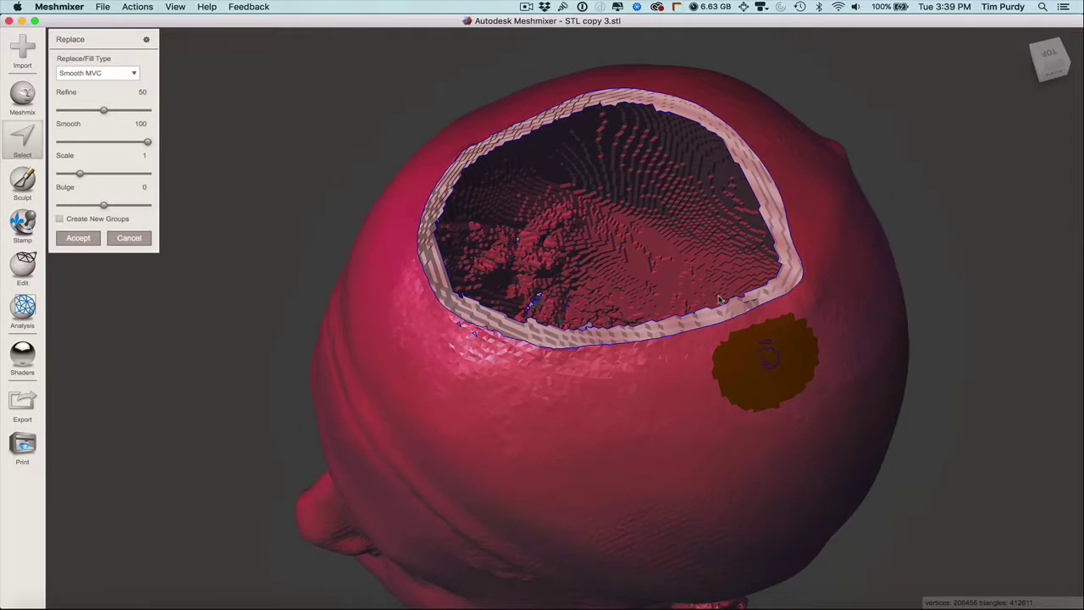
- Accept the Smooth MVC fill and clear the selection
left_click(77, 239)
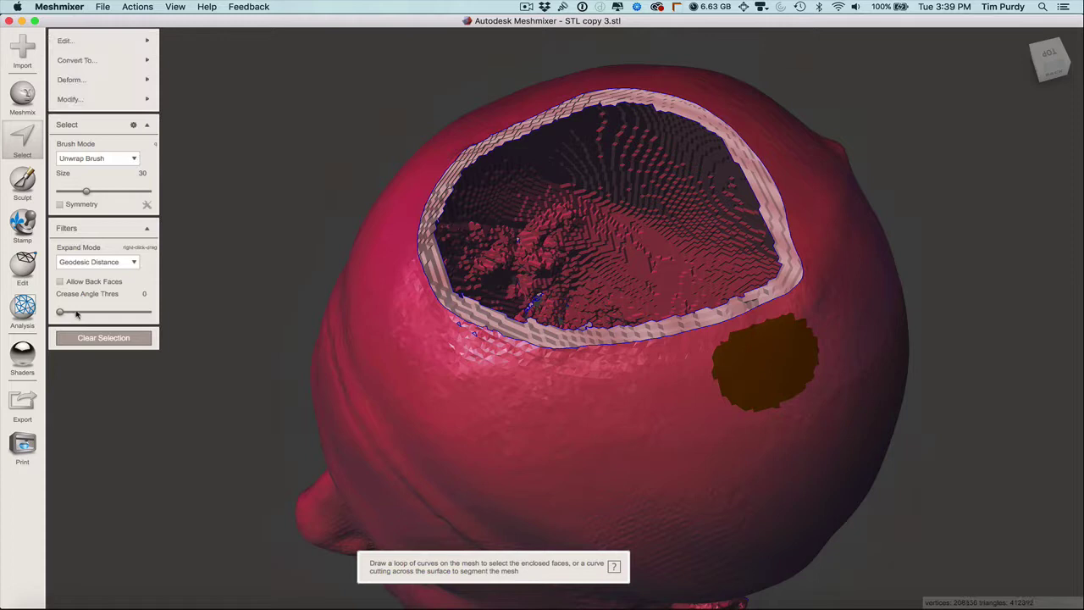
left_click(108, 337)
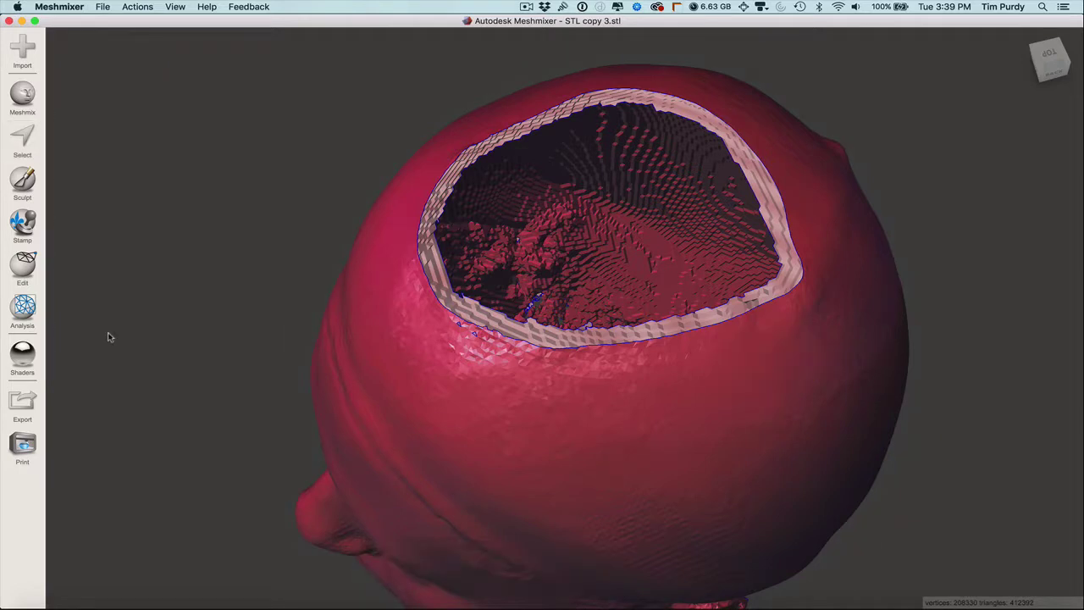
left_click(22, 139)
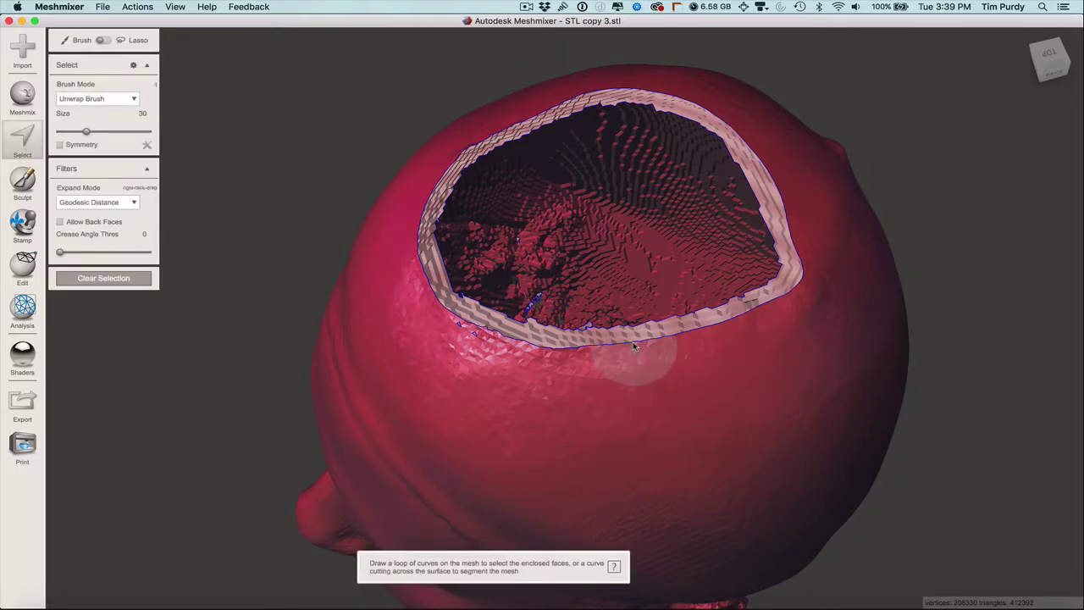
left_click(633, 341)
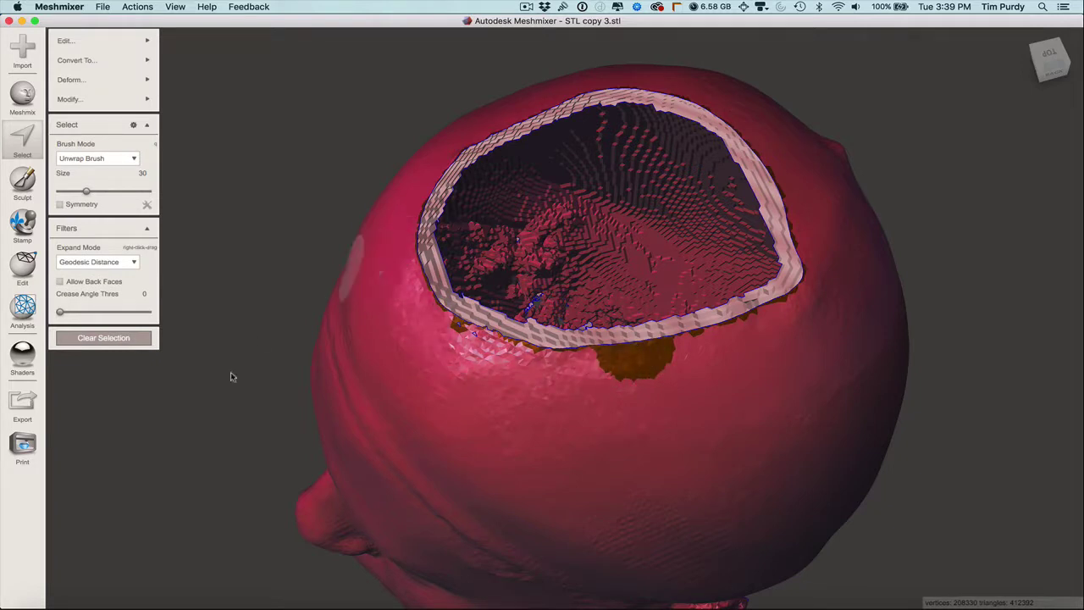
left_click(103, 338)
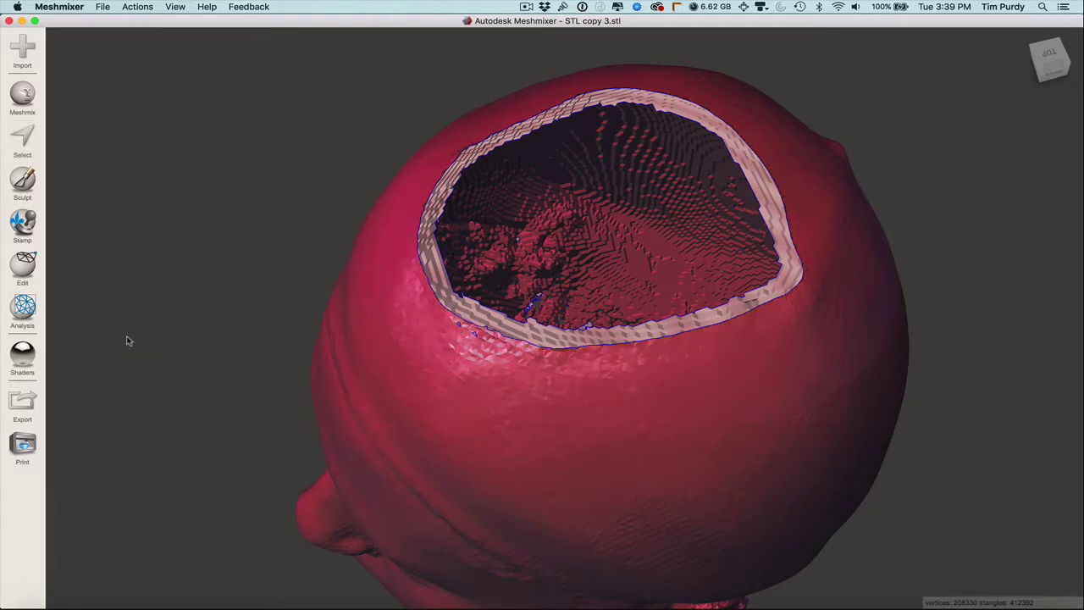
- Shrink the selection brush to size 13 and select faces along the opening's lower rim
left_click(22, 137)
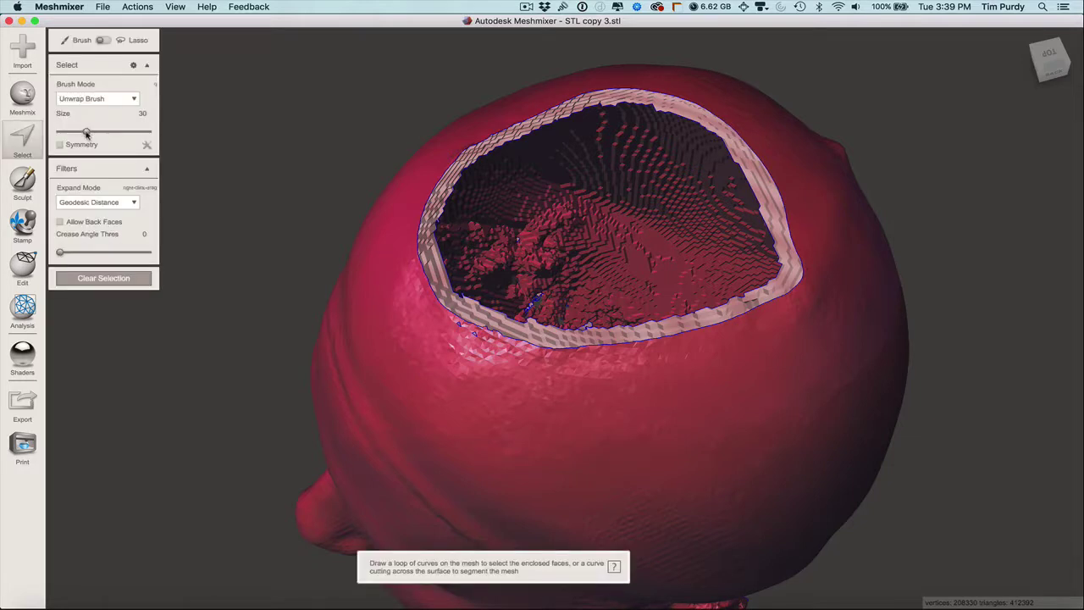
left_click_drag(87, 131, 77, 132)
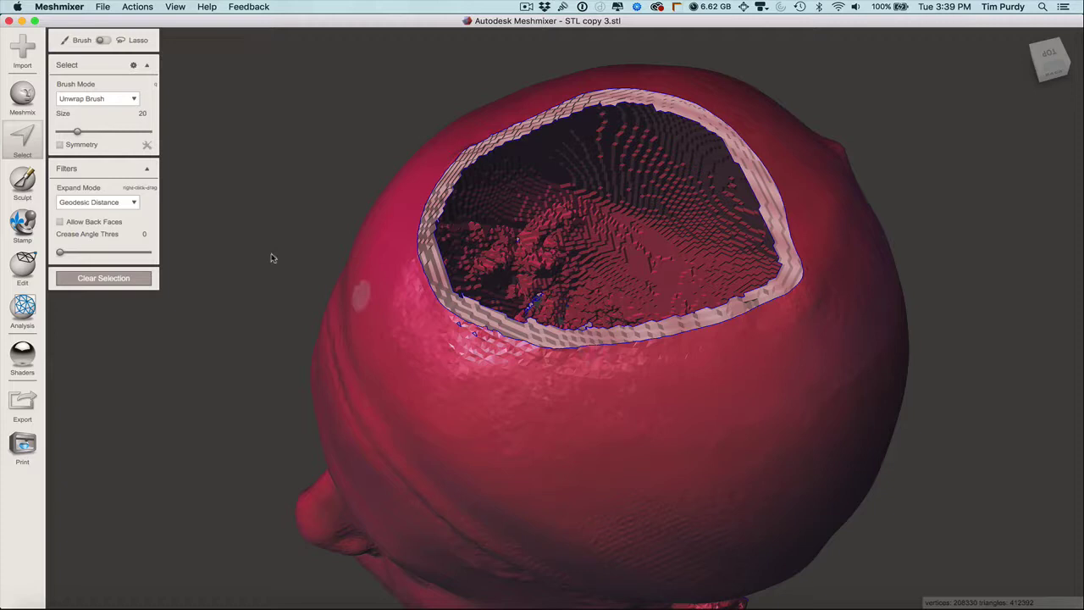
left_click_drag(77, 132, 71, 132)
left_click(619, 345)
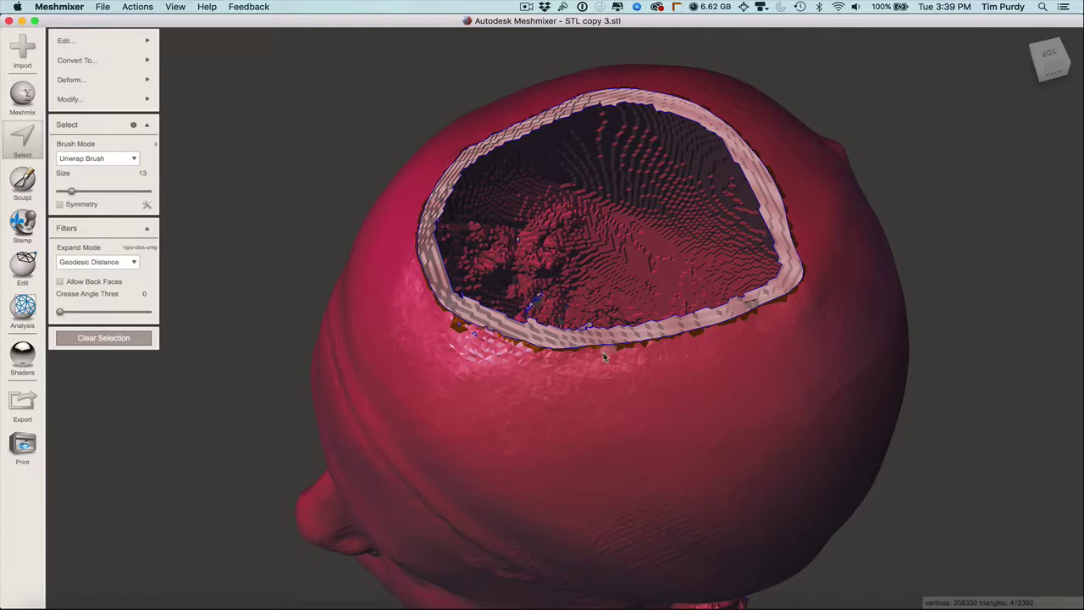
- Apply Modify > Expand Ring three times to widen the rim selection into a band
mouse_move(74, 97)
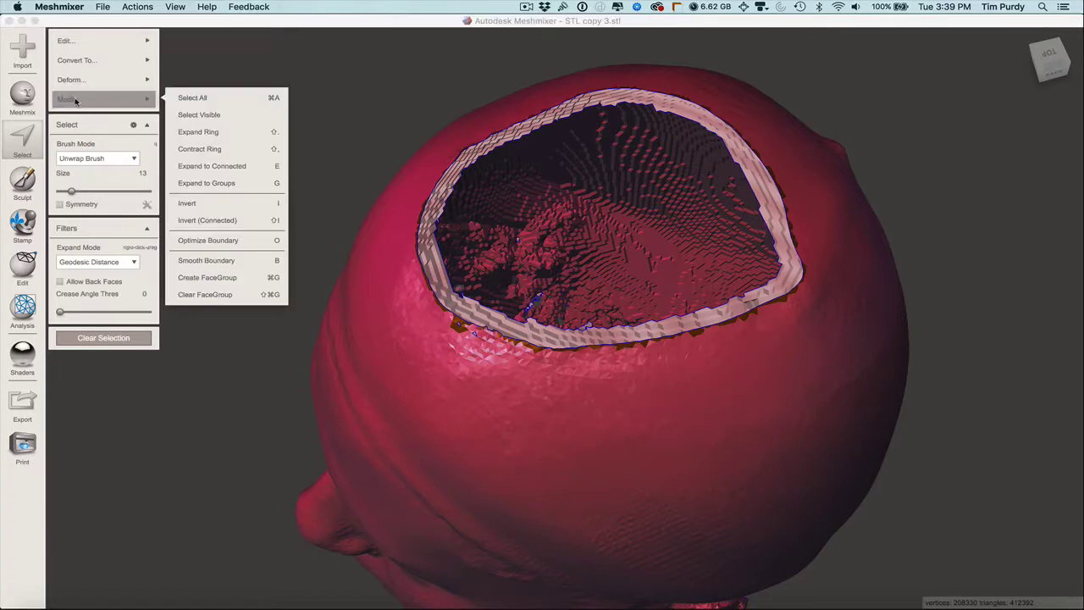
left_click(272, 133)
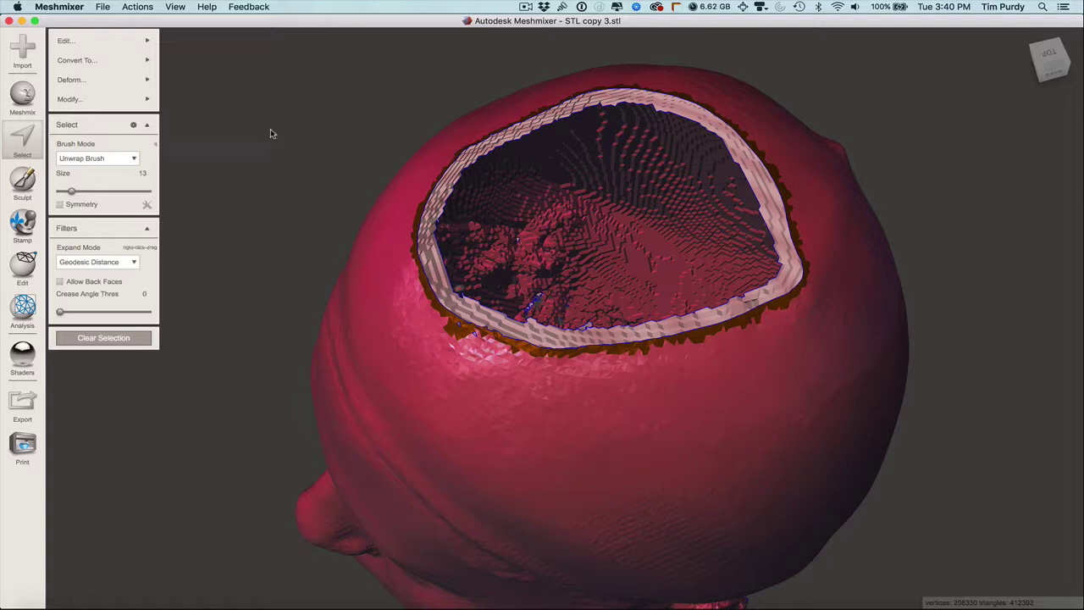
mouse_move(149, 99)
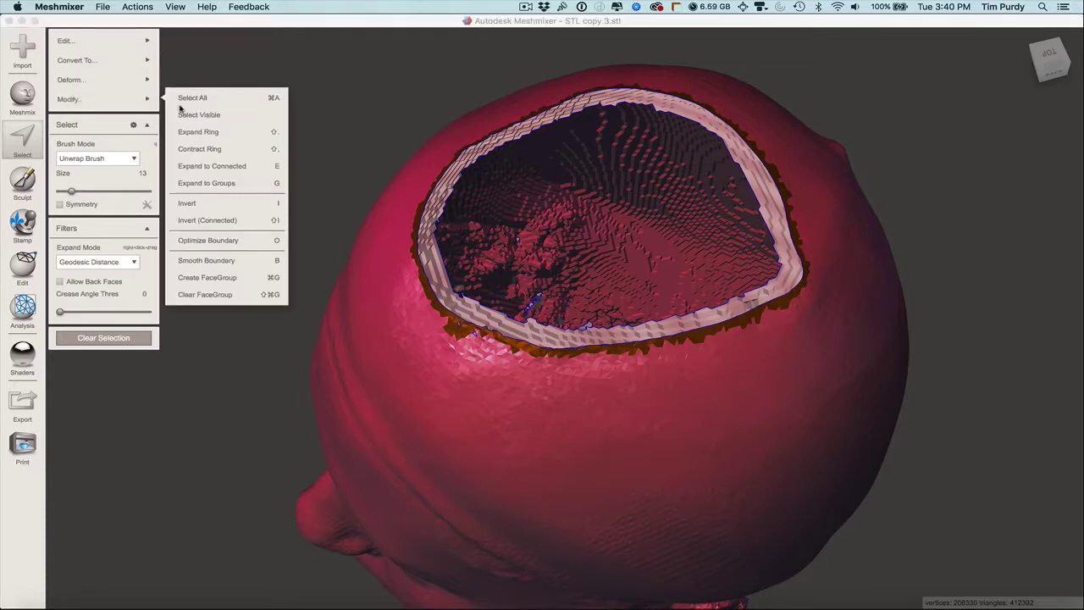
left_click(273, 133)
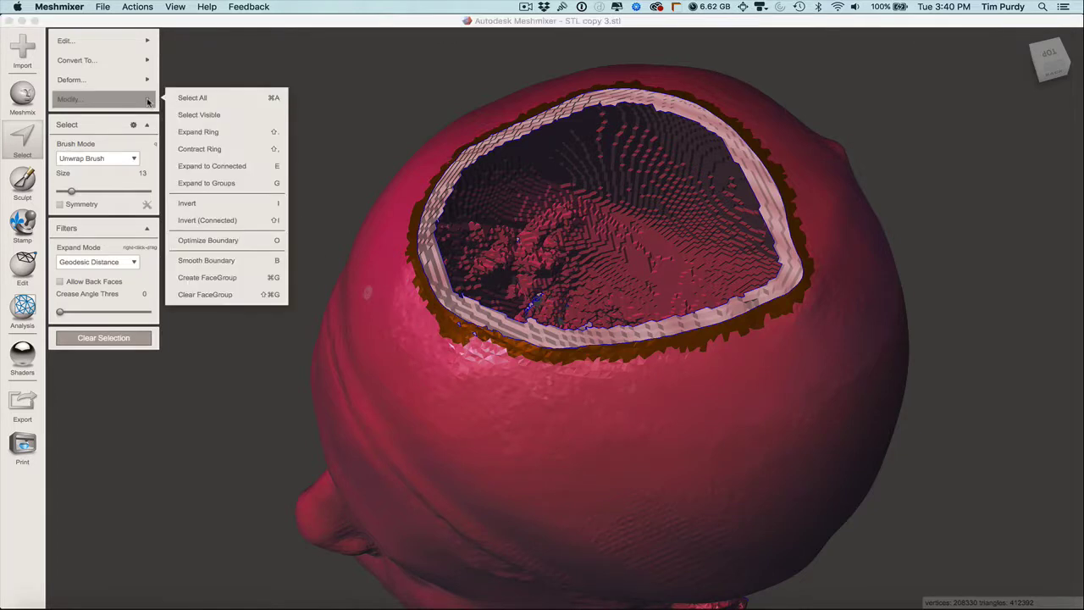
mouse_move(143, 83)
left_click(274, 133)
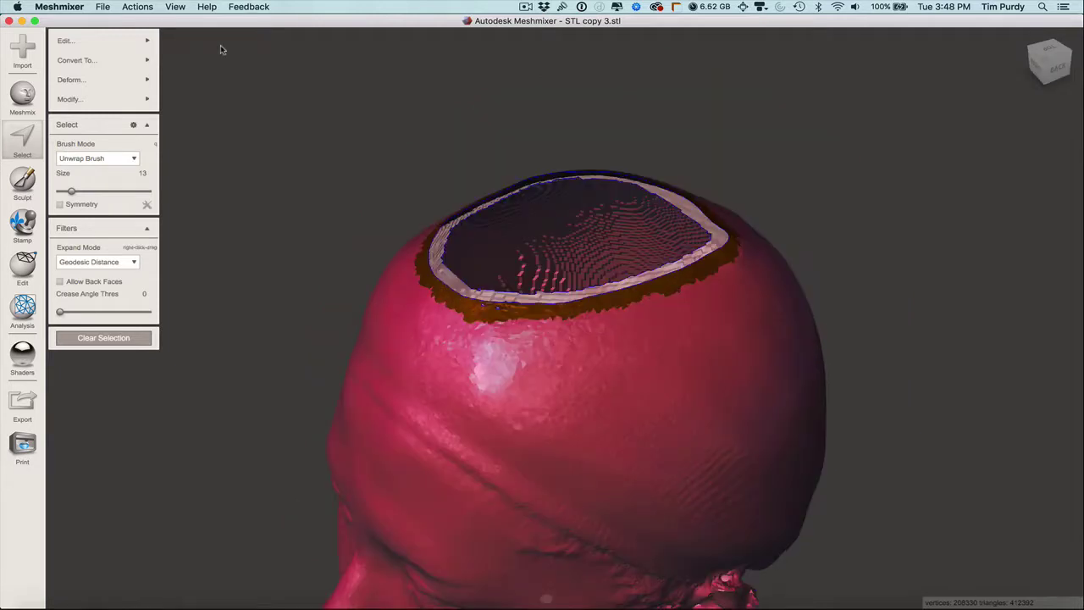
mouse_move(152, 40)
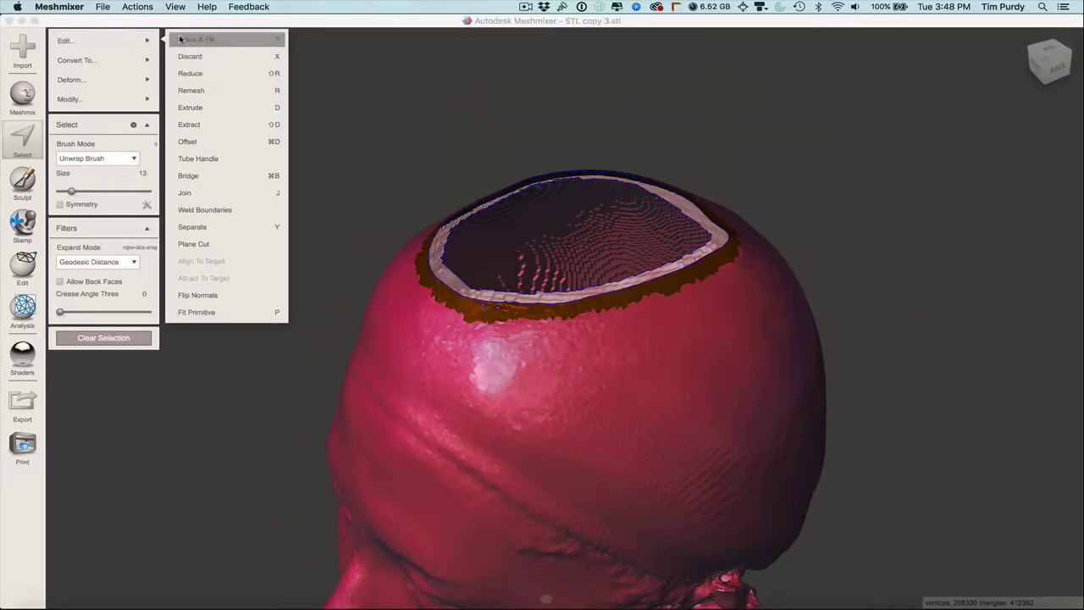
left_click(180, 40)
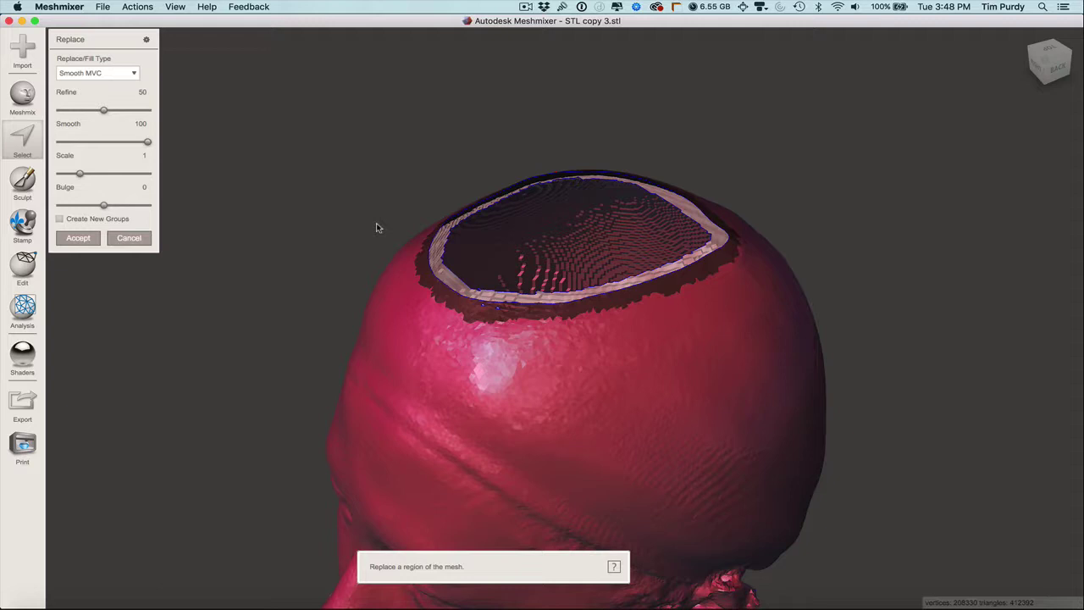
scroll(496, 300, "up", 3)
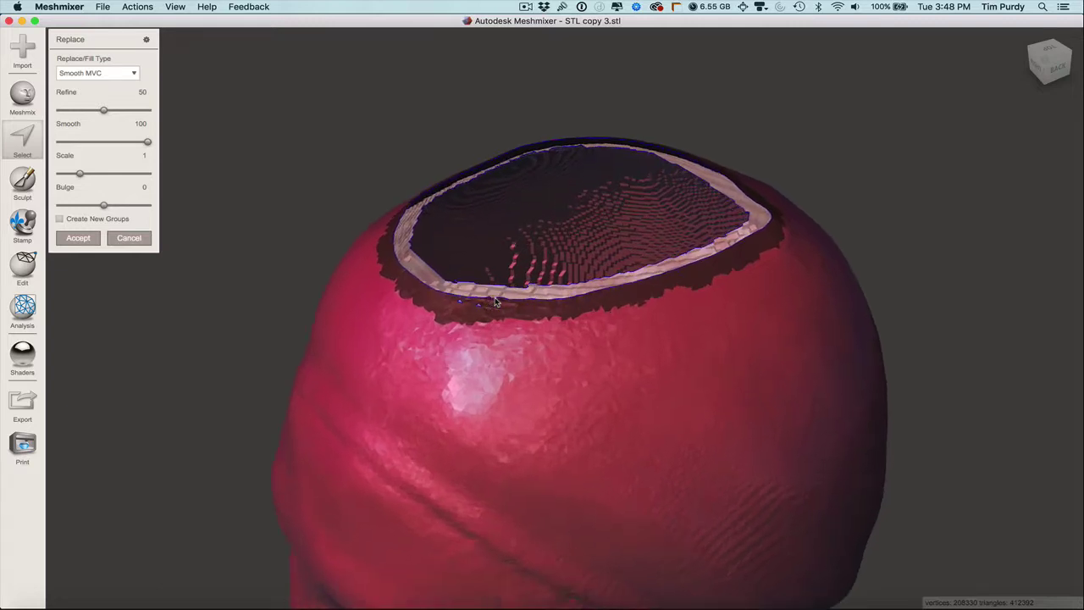
scroll(495, 301, "up", 5)
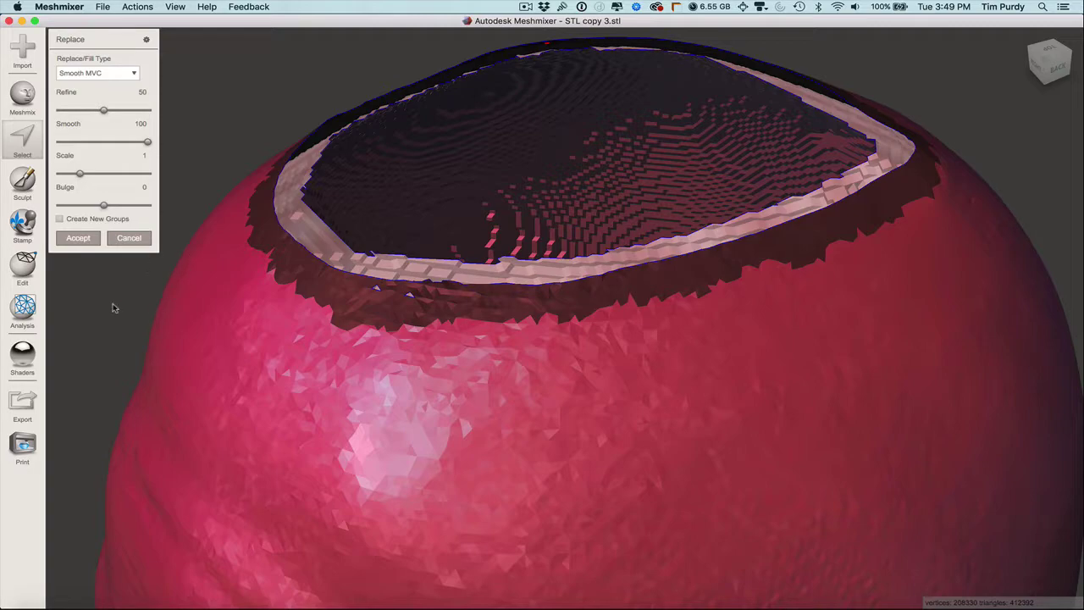
scroll(153, 307, "up", 5)
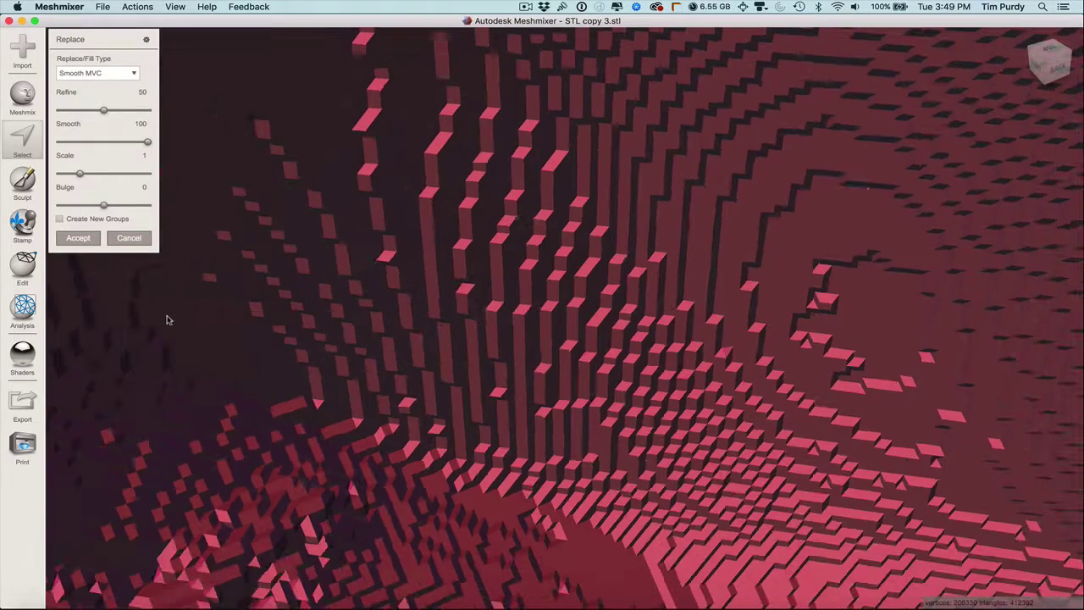
scroll(127, 318, "down", 6)
right_click_drag(226, 311, 509, 334)
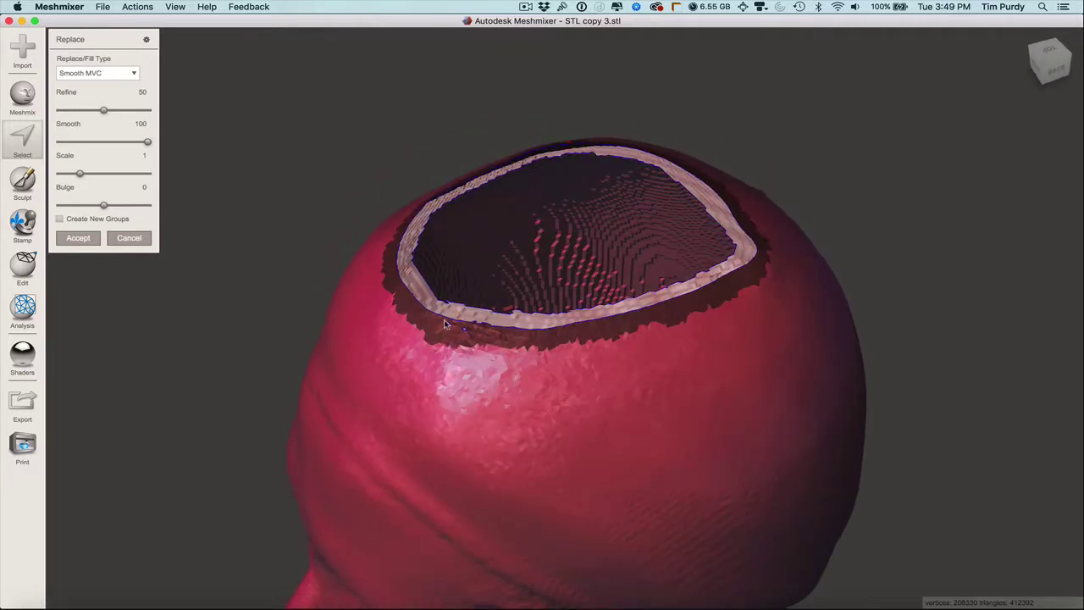
scroll(447, 323, "up", 3)
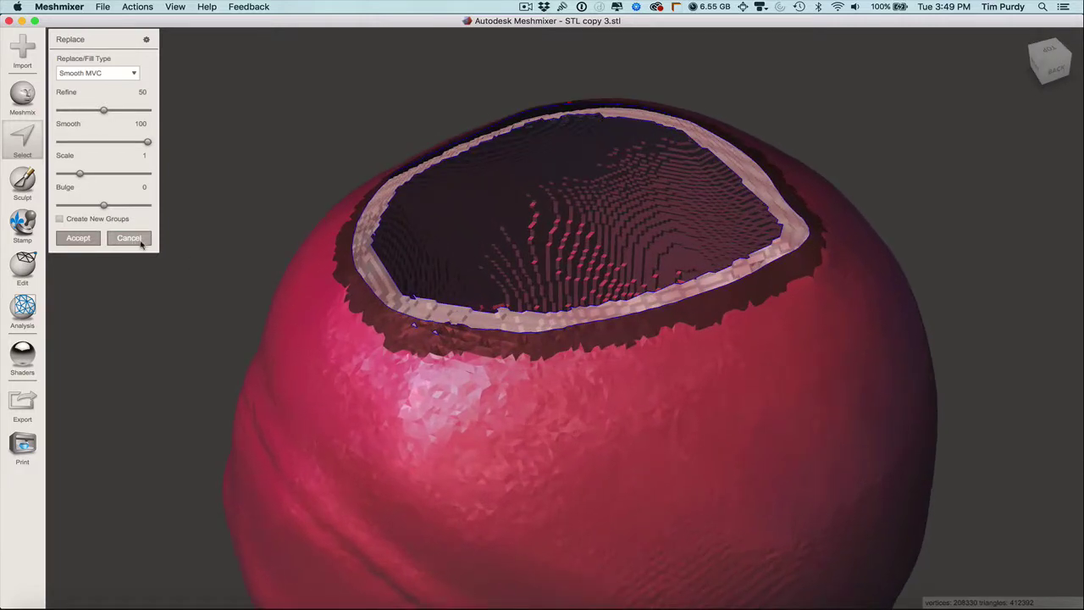
left_click(135, 239)
- Replace the small rough patch below the crown rim with a smooth Erase & Fill
left_click(106, 337)
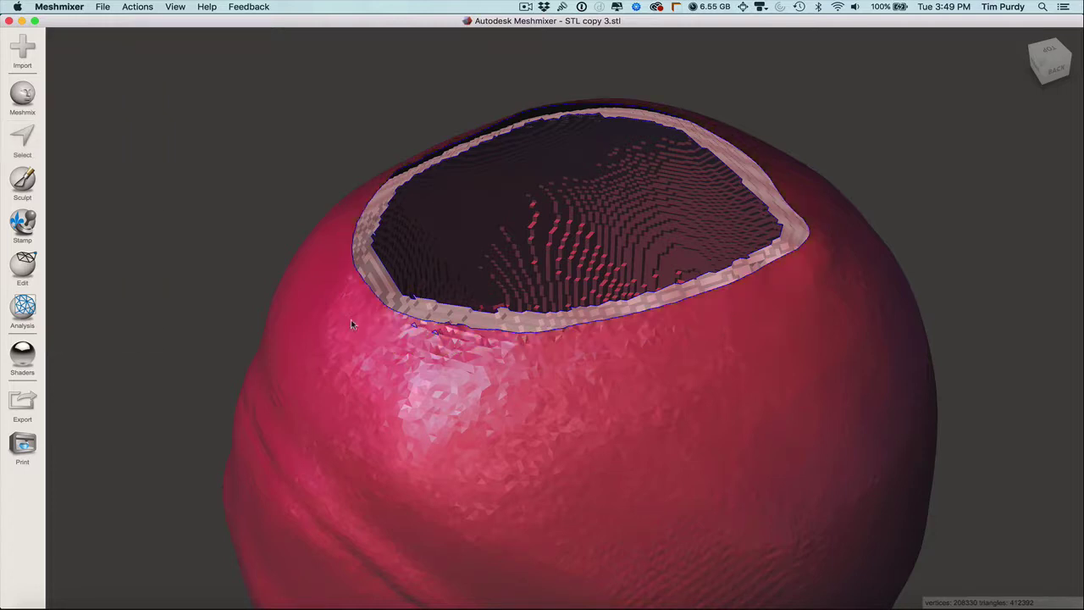
left_click(23, 140)
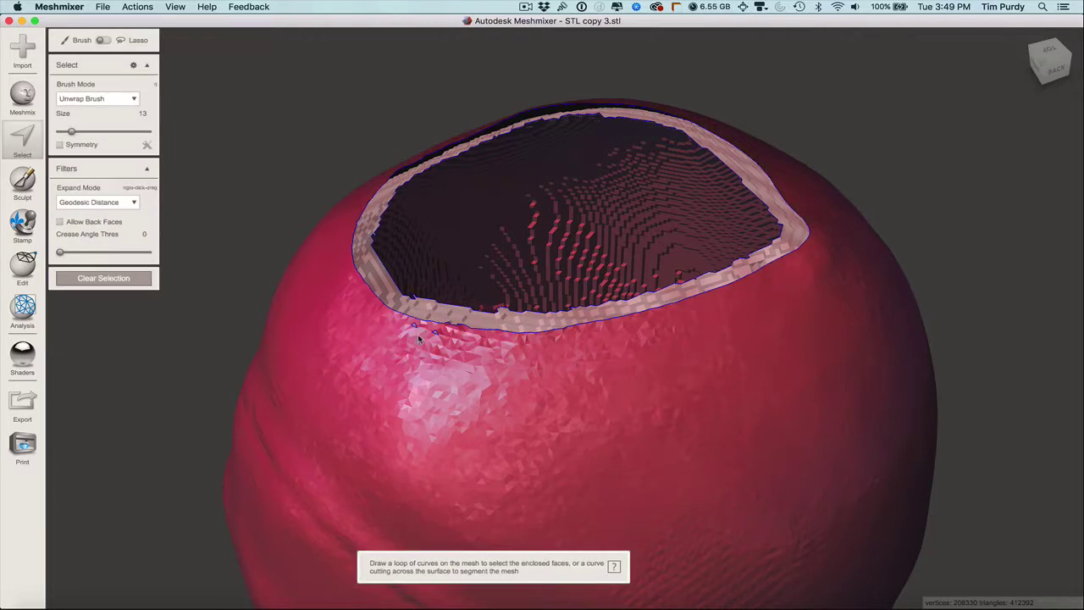
scroll(398, 330, "up", 2)
left_click_drag(398, 328, 428, 334)
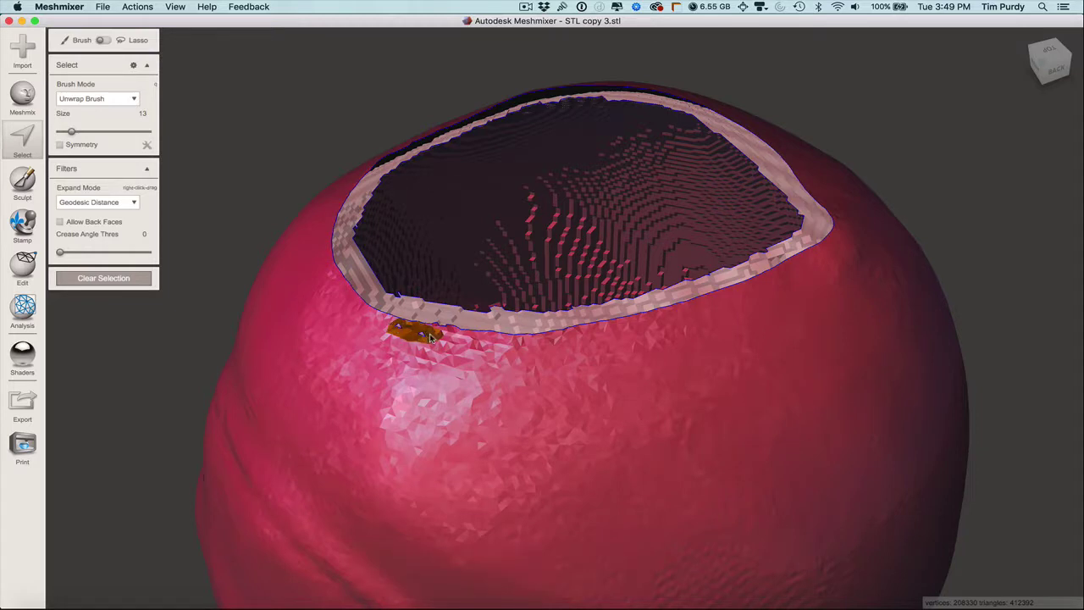
mouse_move(136, 51)
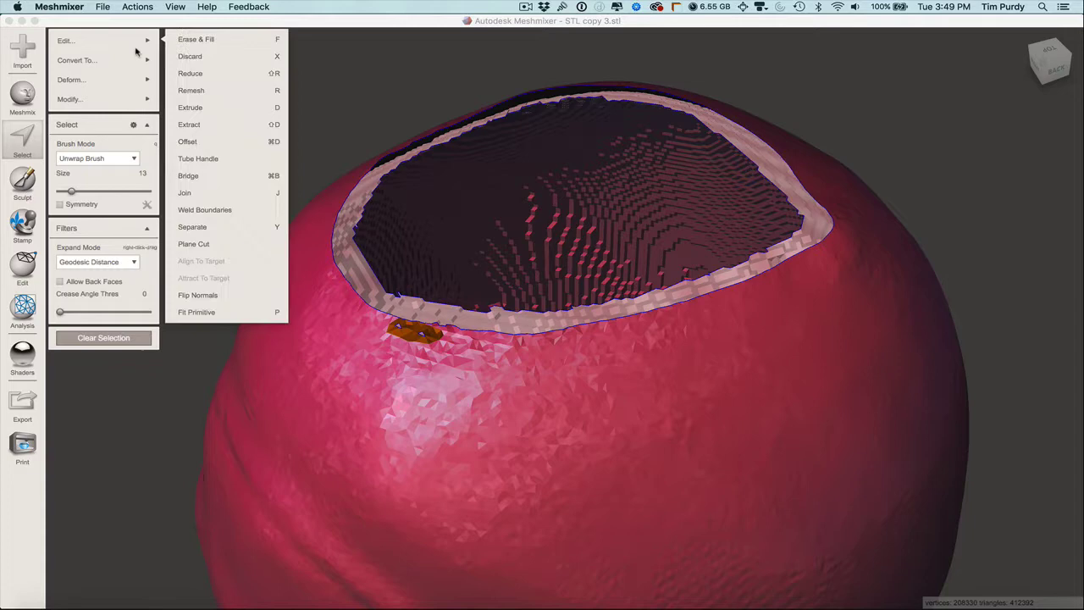
left_click(190, 41)
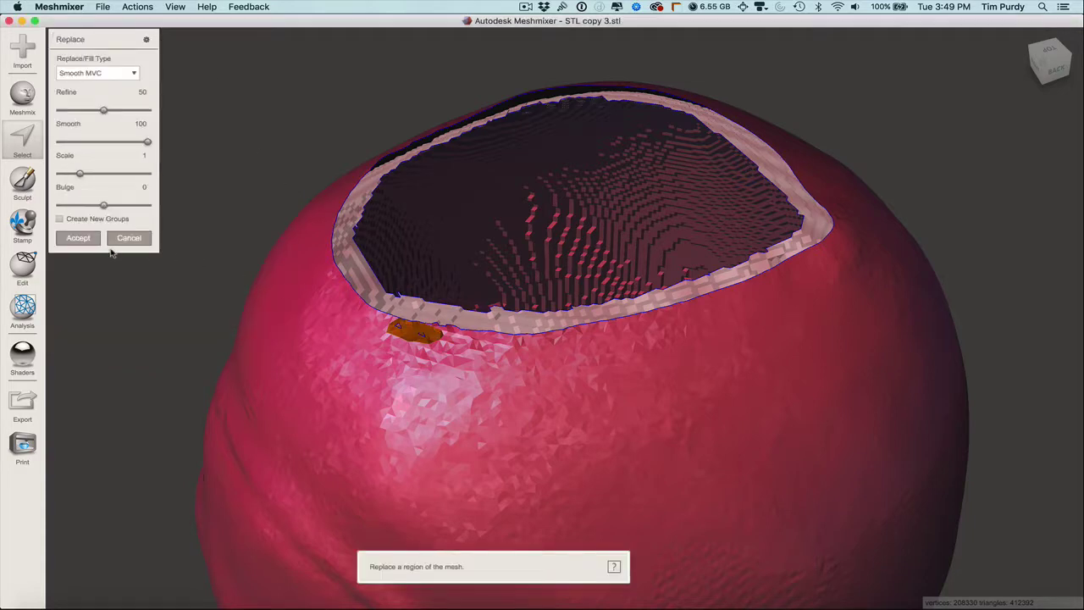
left_click(82, 240)
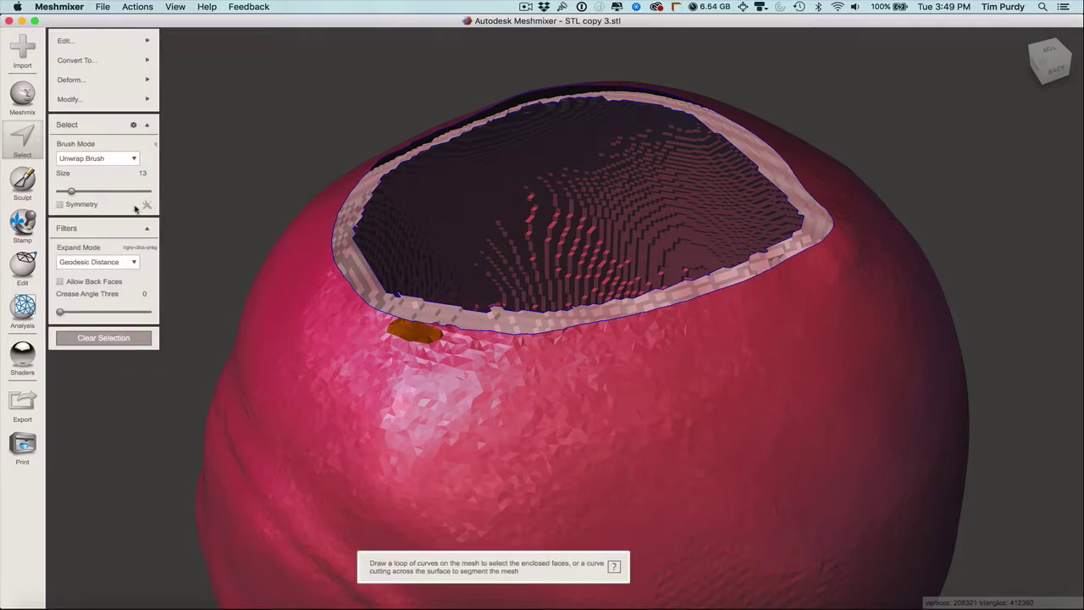
- Clear the selection and brush-select the faces along the opening's rim
left_click(103, 337)
left_click(22, 142)
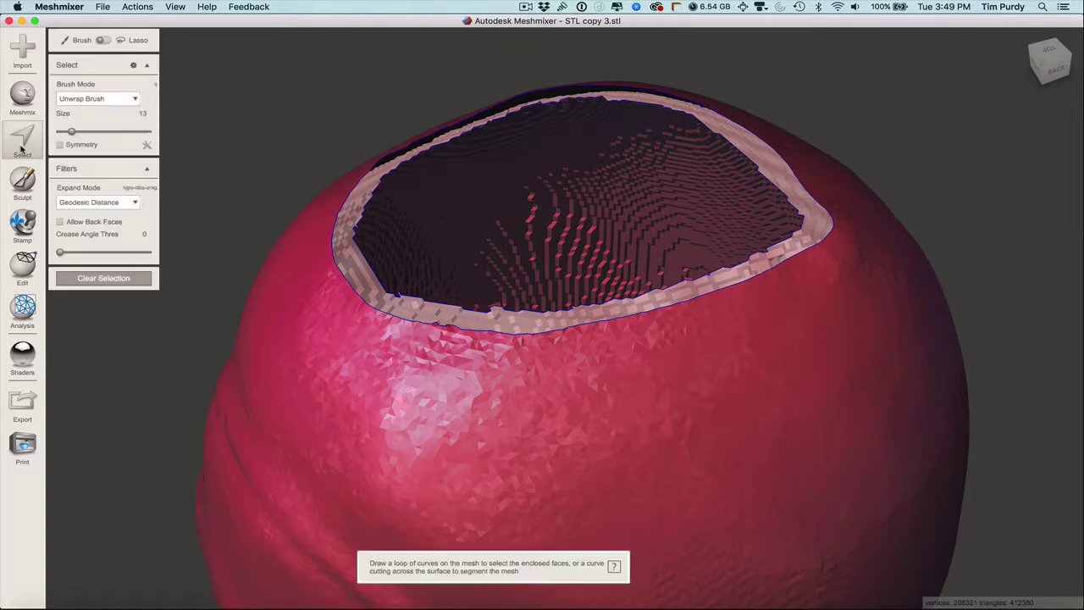
left_click(586, 326)
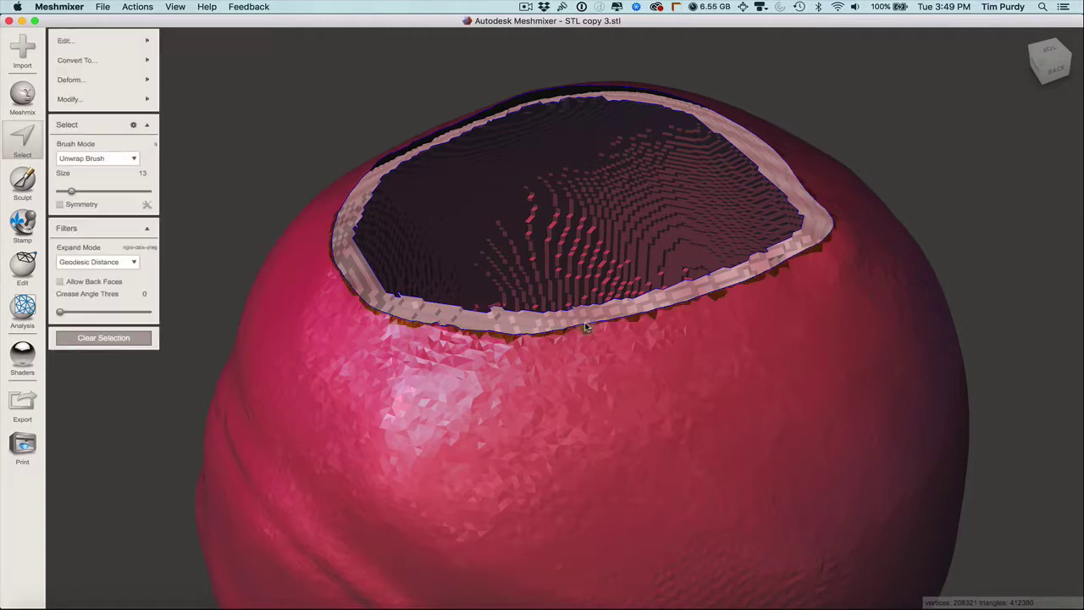
- Grow the rim selection three rings with Modify > Expand Ring
mouse_move(117, 105)
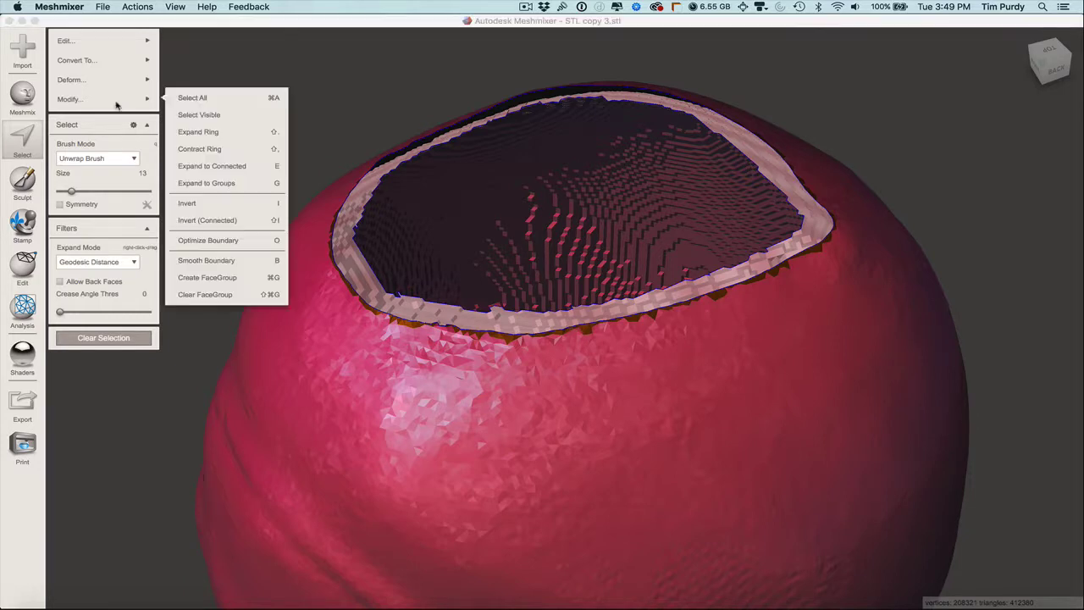
left_click(231, 134)
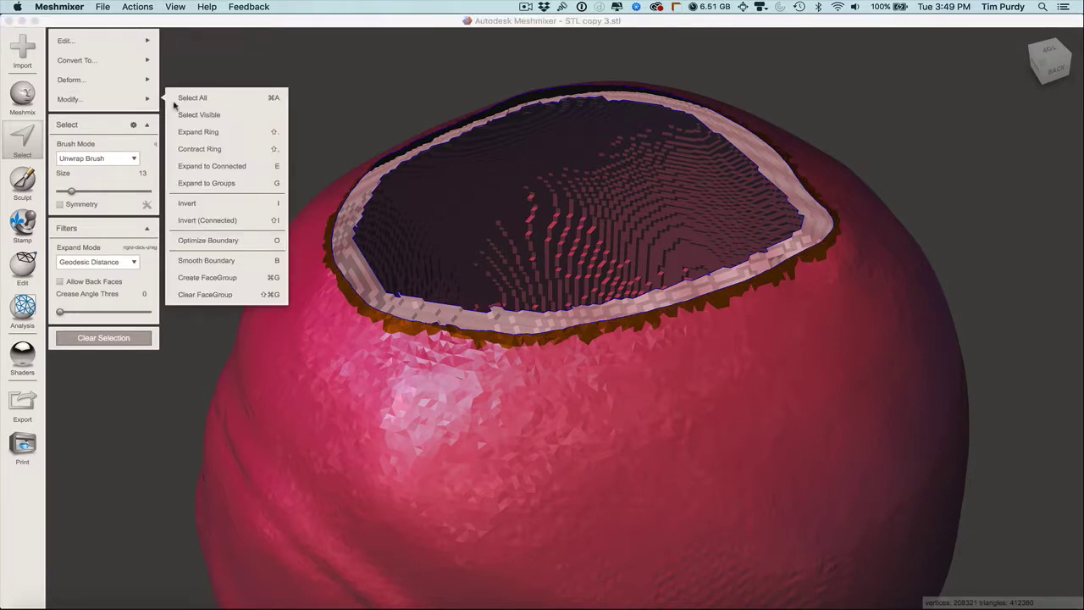
left_click(227, 135)
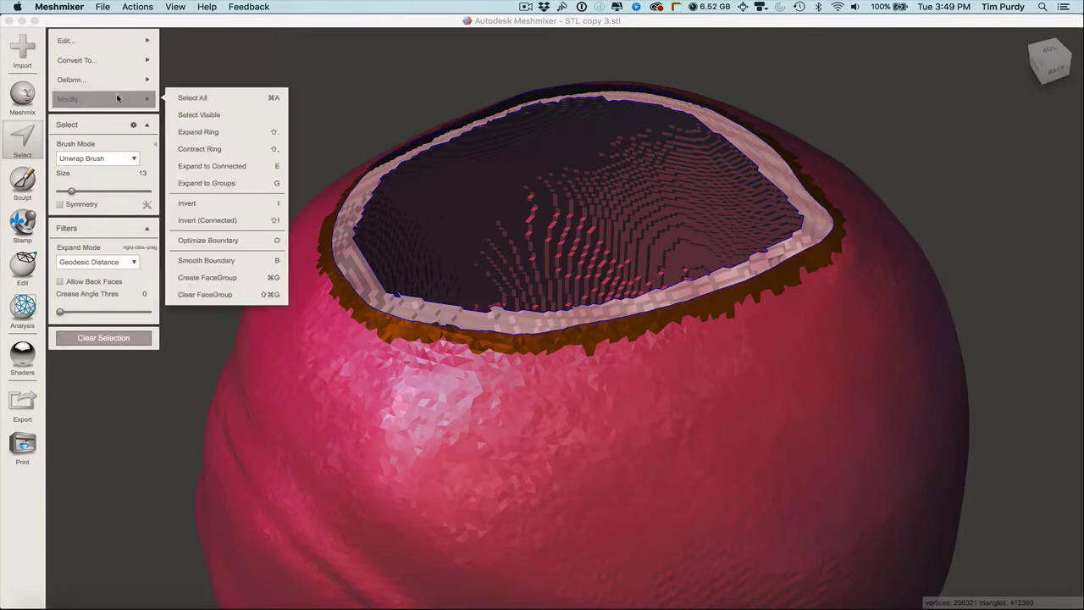
left_click(258, 132)
- Brush extra faces along the band's lower edge and check the rim from above
right_click_drag(261, 143, 602, 165)
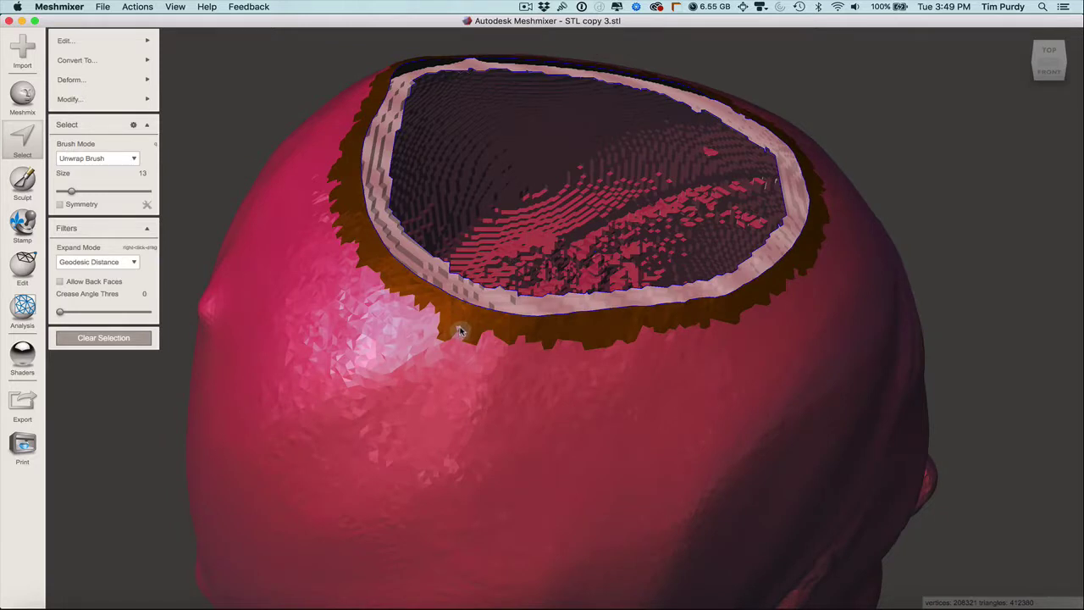
left_click_drag(439, 323, 607, 338)
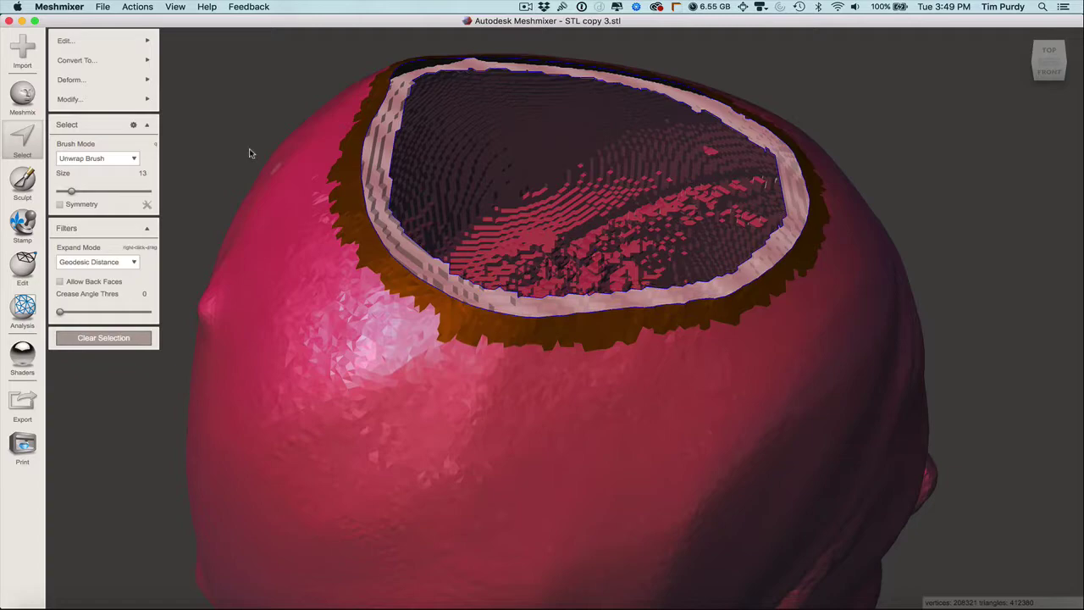
right_click_drag(248, 148, 138, 152)
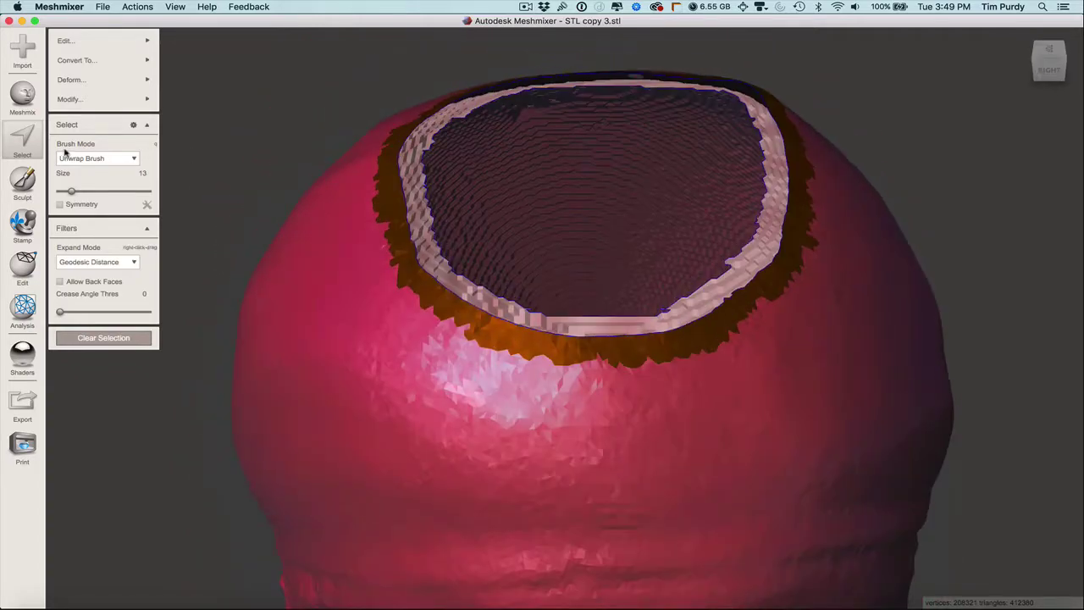
right_click_drag(823, 215, 882, 349)
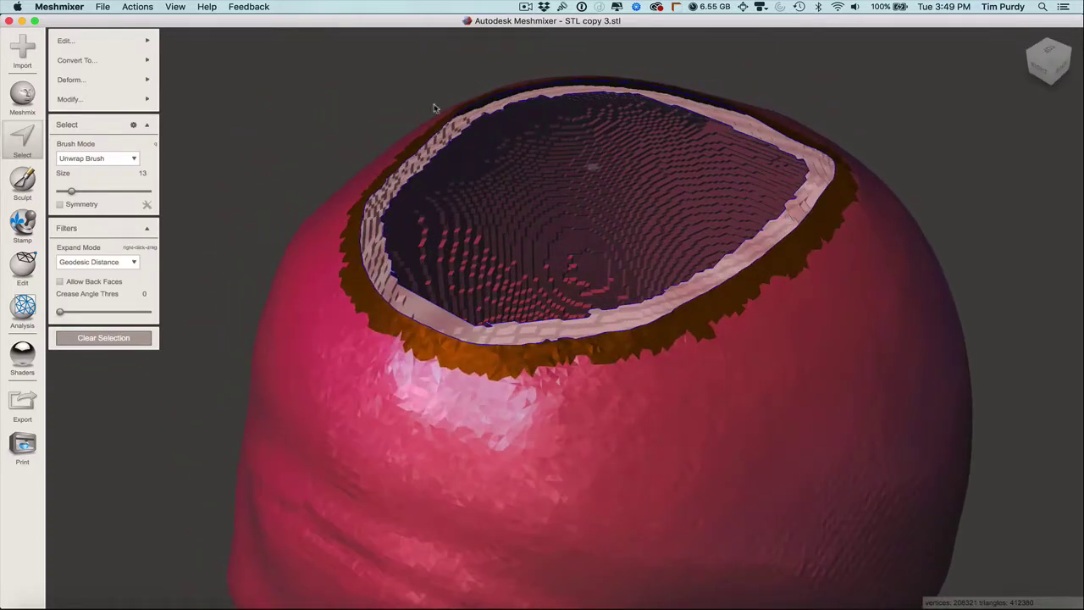
mouse_move(117, 48)
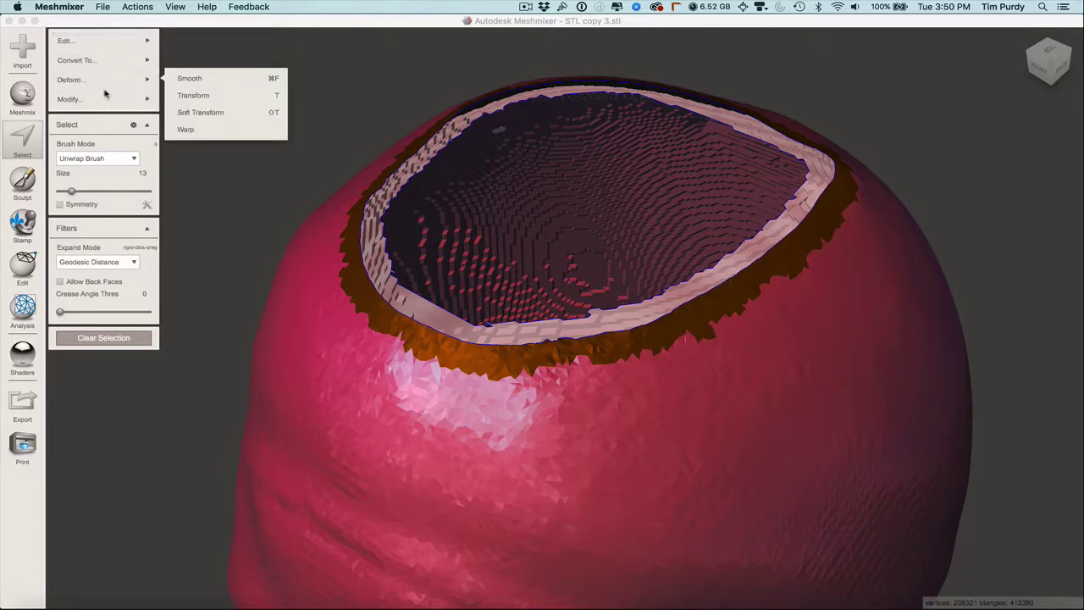
- Apply Smooth Boundary with Smoothness 50, Iterations 30 and Border Rings 2 to the band
mouse_move(110, 99)
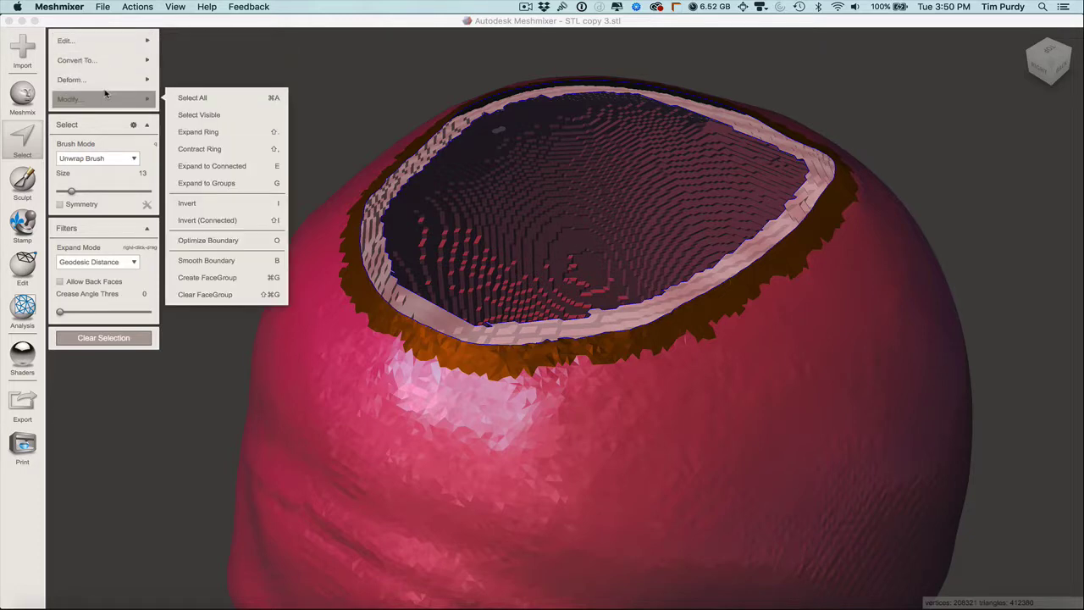
left_click(272, 261)
right_click_drag(297, 172, 447, 198)
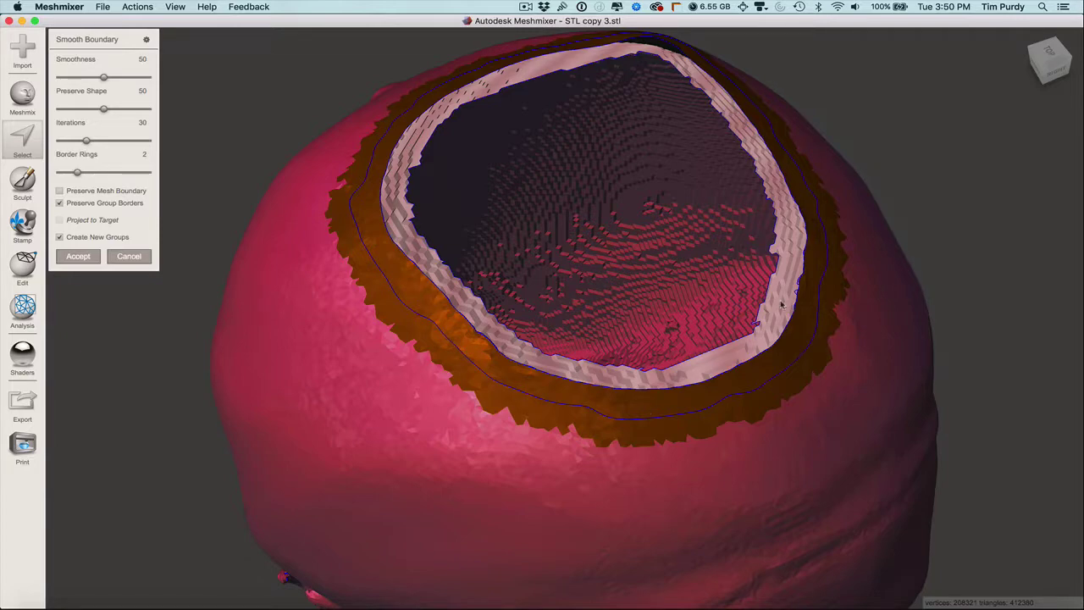
right_click_drag(920, 217, 688, 201)
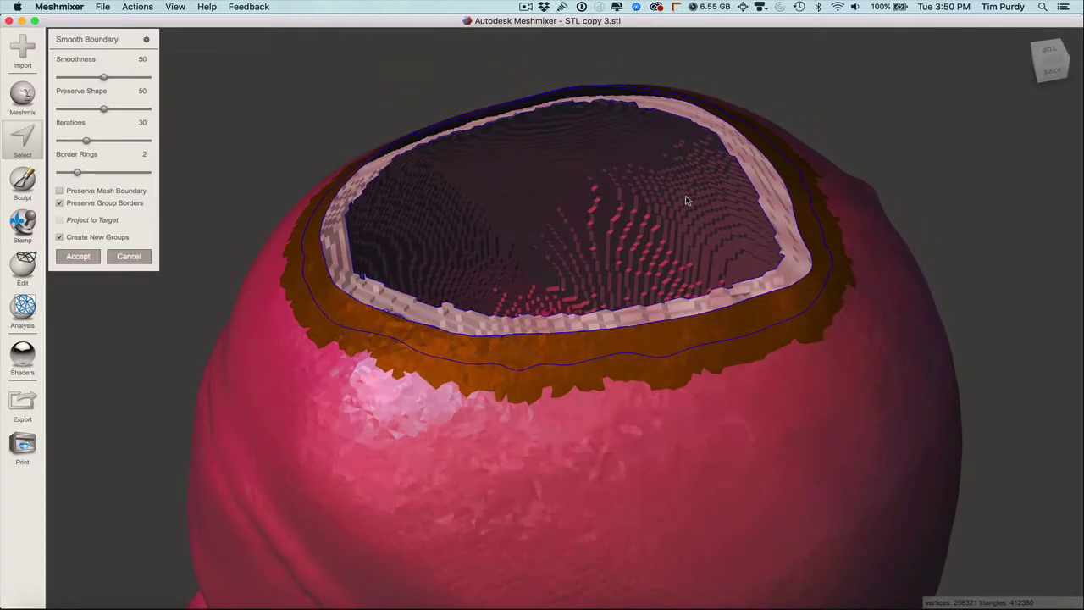
left_click(78, 256)
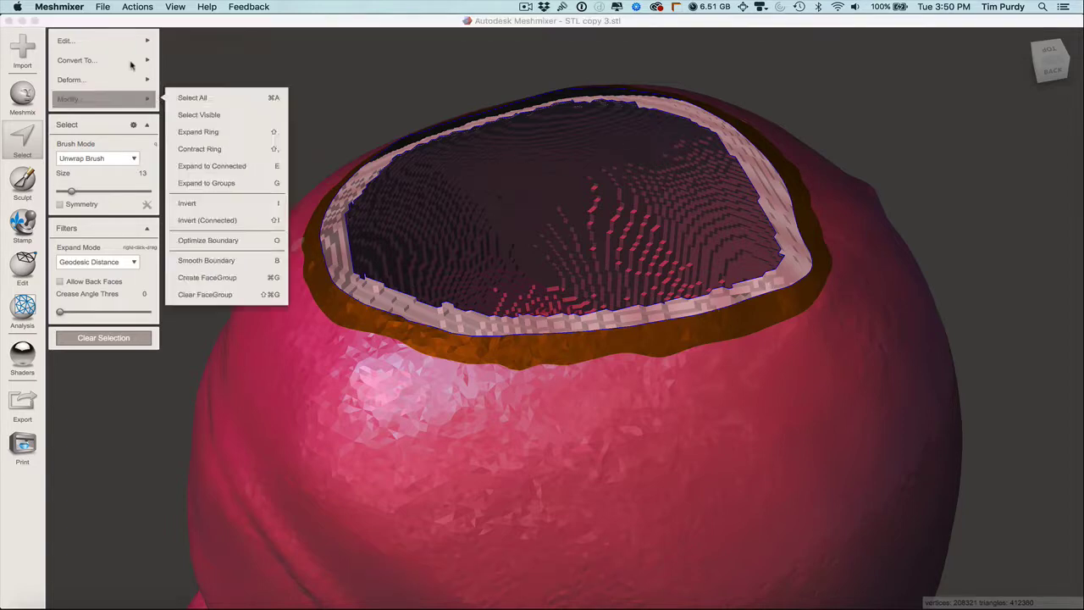
- Erase & Fill the crown band with Smooth MVC, then clear the selection
left_click(189, 41)
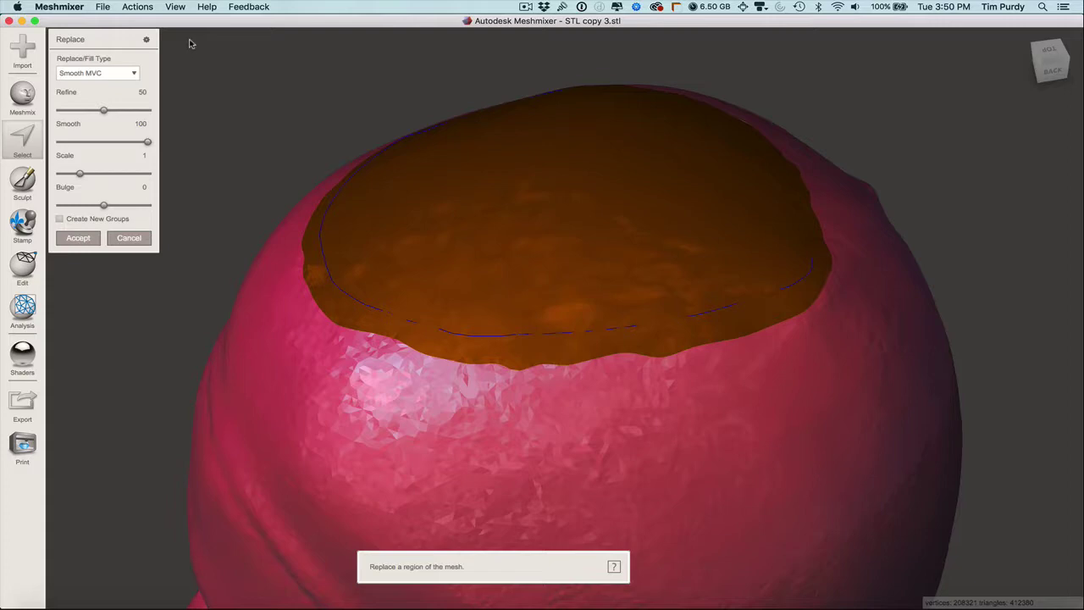
mouse_move(215, 154)
right_mouse_down()
mouse_move(229, 203)
mouse_move(212, 145)
right_mouse_up()
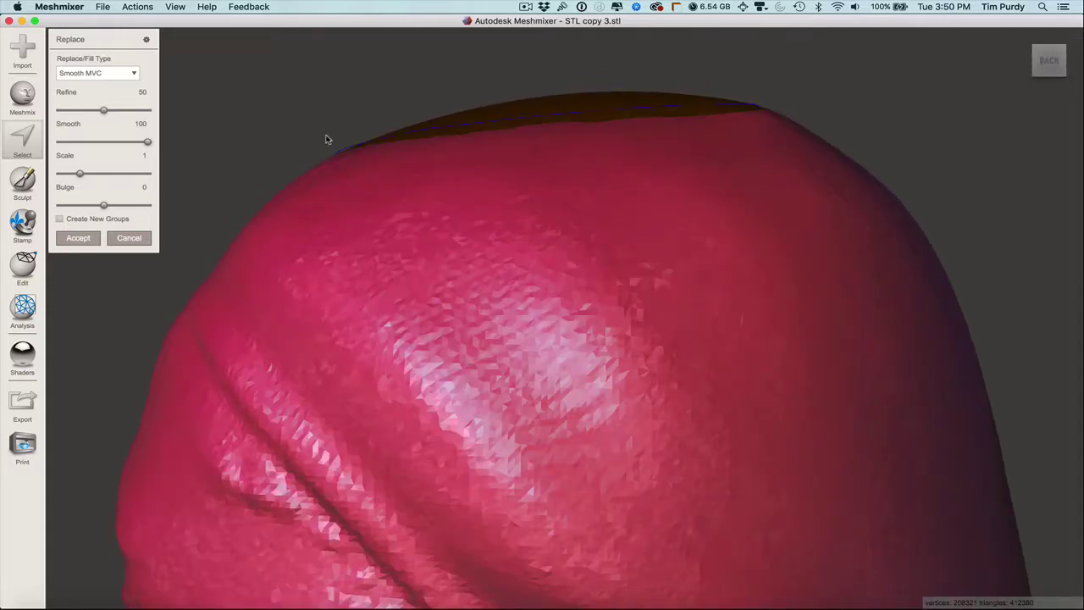
left_click(1073, 62)
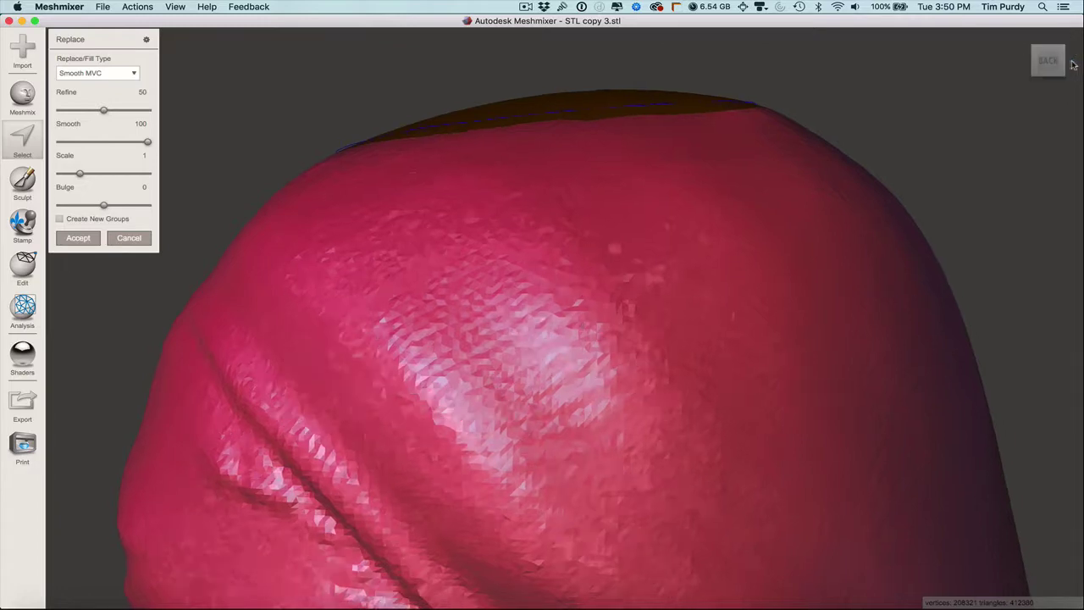
left_click(1026, 63)
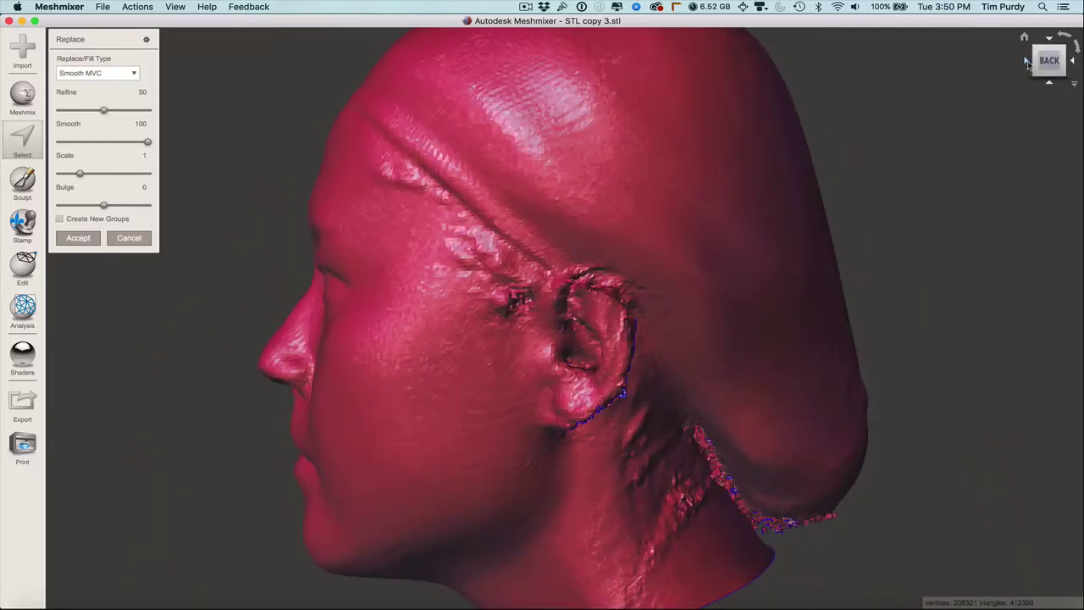
left_click(1028, 66)
right_click_drag(943, 90, 941, 135)
scroll(673, 176, "up", 2)
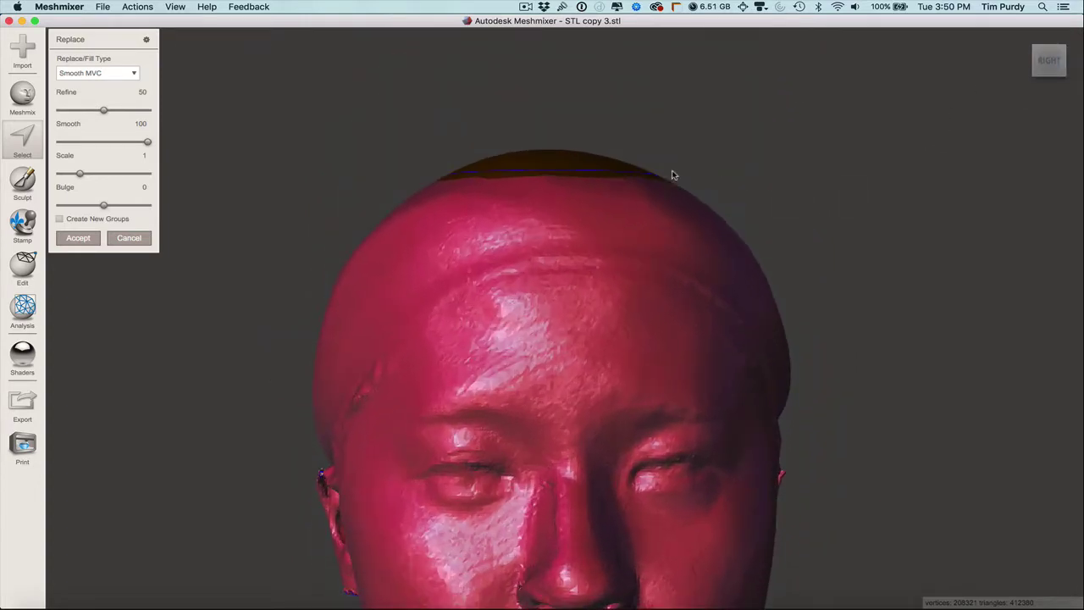
left_click(76, 238)
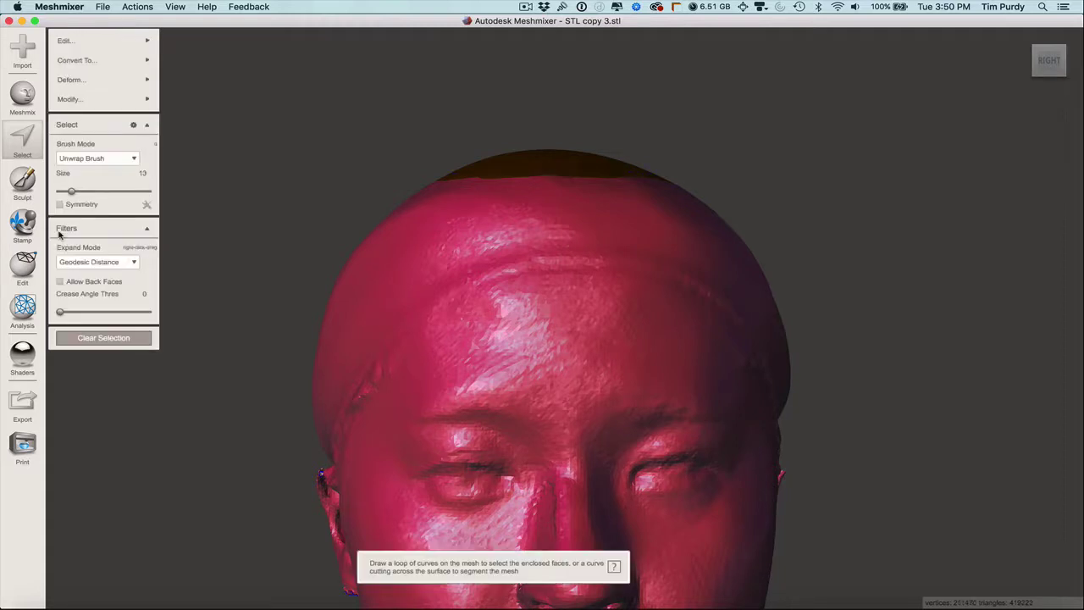
left_click(95, 337)
- Orbit to the top of the head and make a trial selection around the dimple, then clear it
right_click_drag(870, 279, 733, 314)
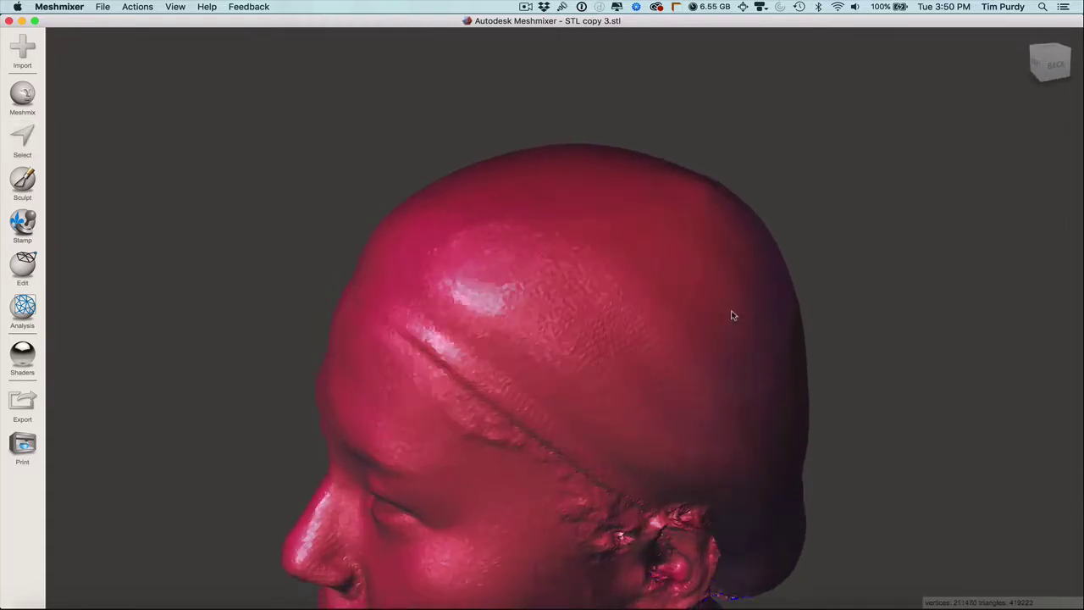
right_click_drag(816, 305, 542, 307)
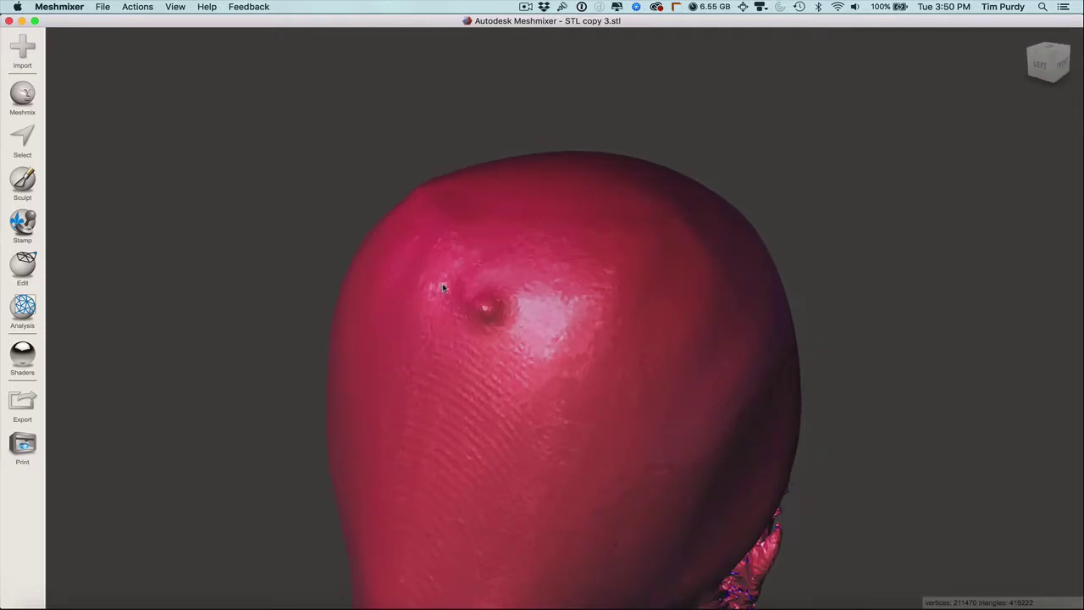
key("s")
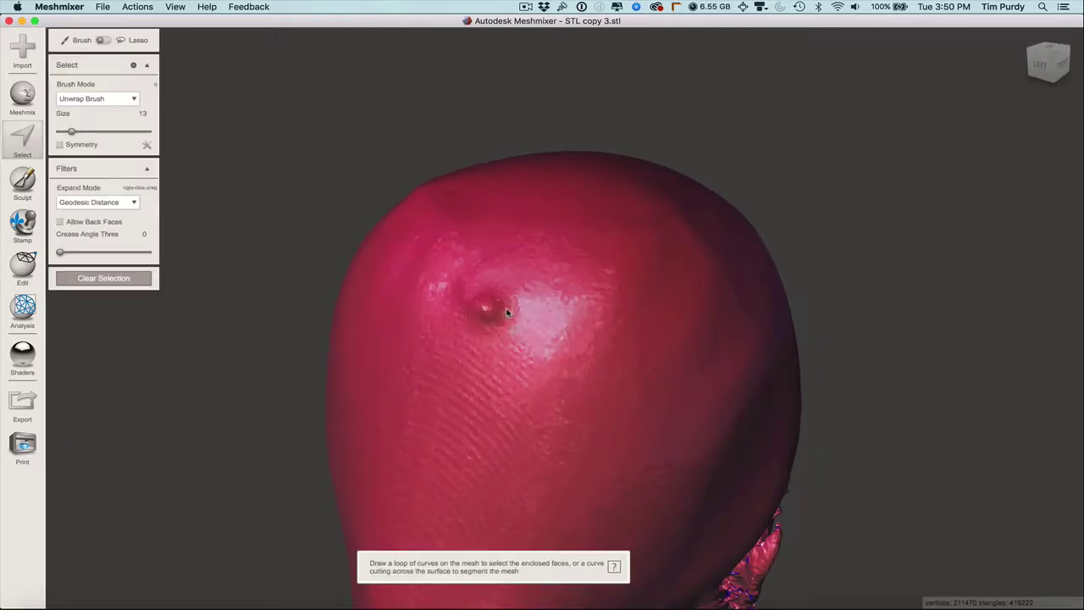
mouse_move(507, 313)
left_mouse_down()
mouse_move(513, 301)
mouse_move(490, 290)
mouse_move(481, 332)
mouse_move(511, 325)
mouse_move(515, 299)
left_mouse_up()
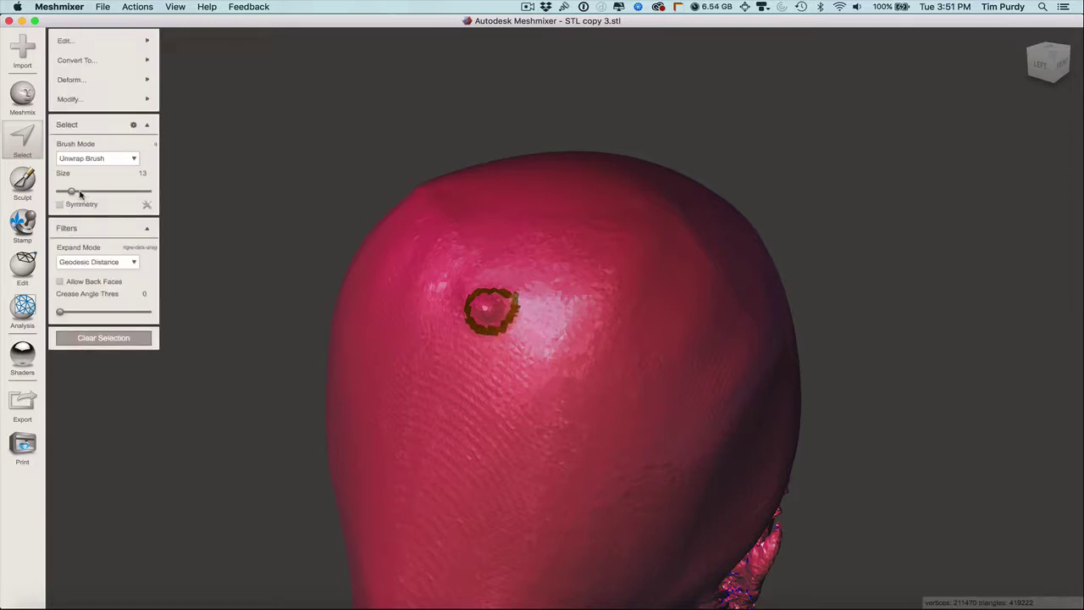
left_click(116, 339)
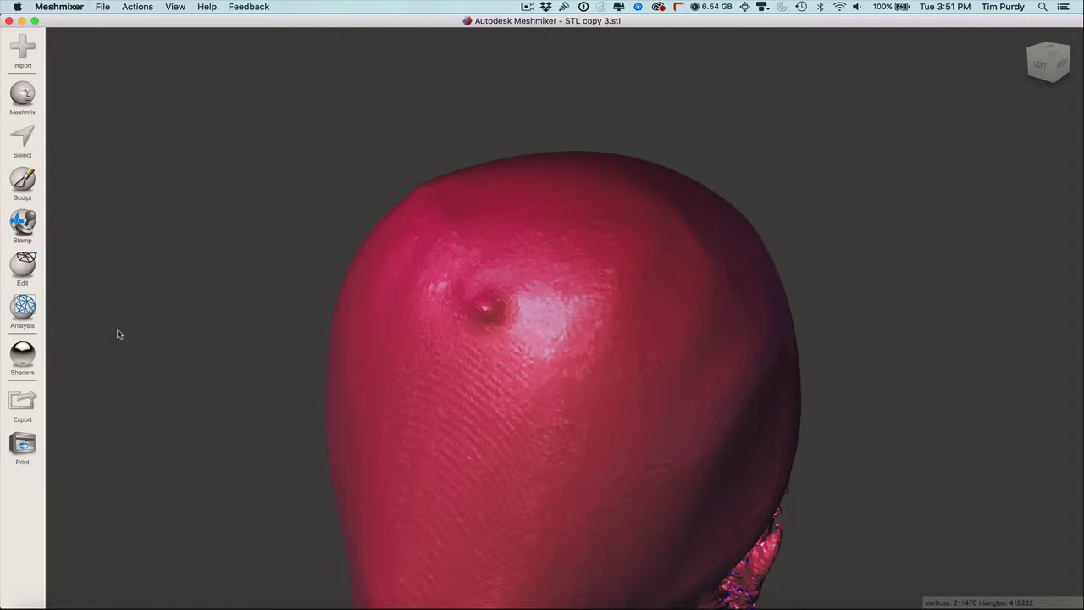
- With brush size 36, select the dimple patch and replace it with a smooth fill
left_click(22, 137)
left_click_drag(67, 131, 91, 131)
left_click_drag(512, 301, 486, 310)
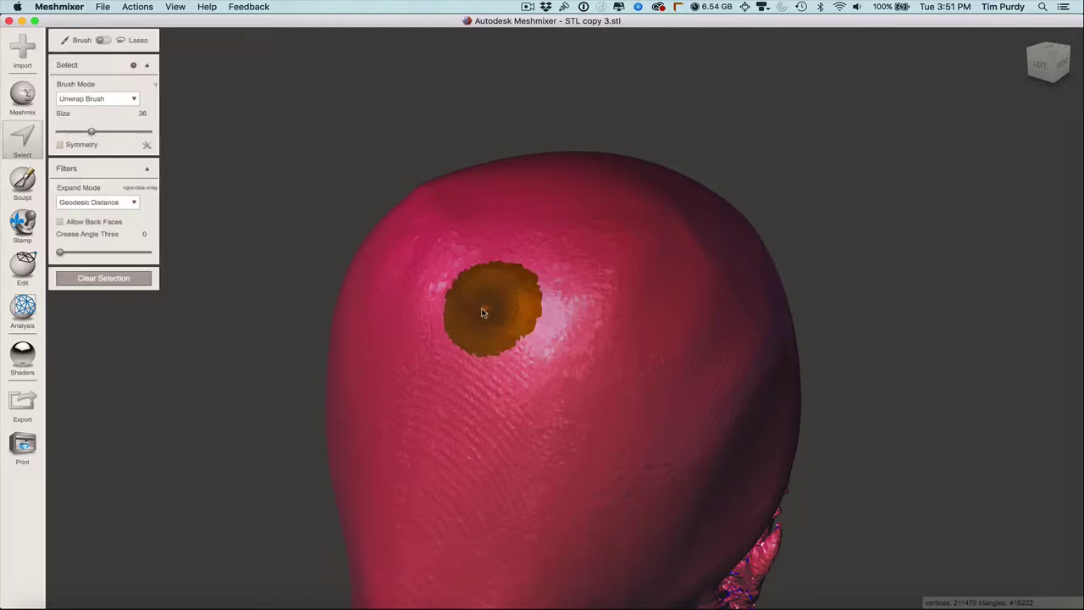
key("f")
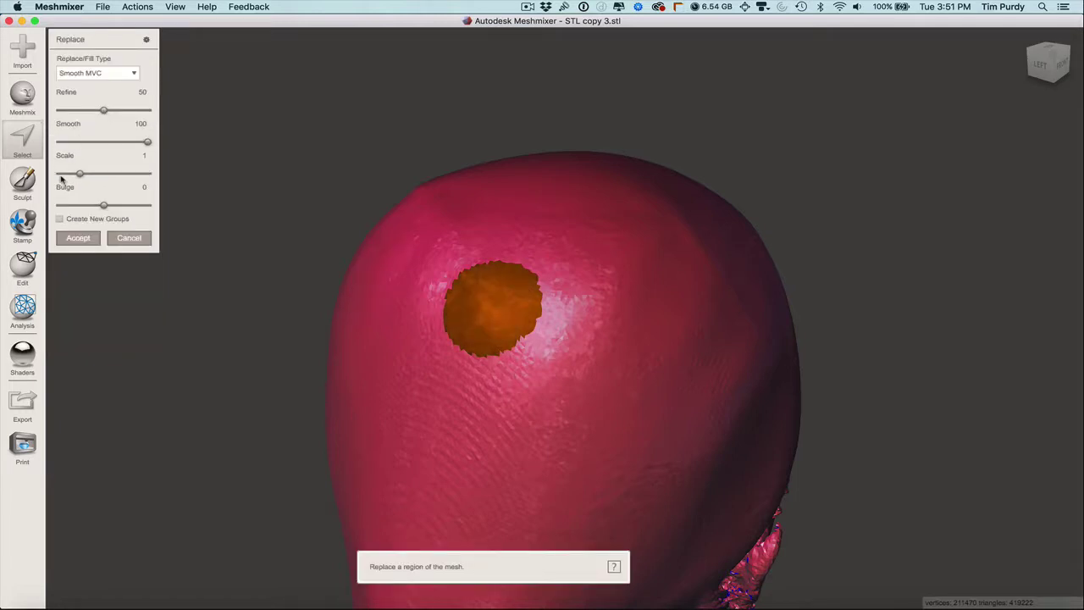
left_click(76, 238)
right_click_drag(194, 268, 254, 305)
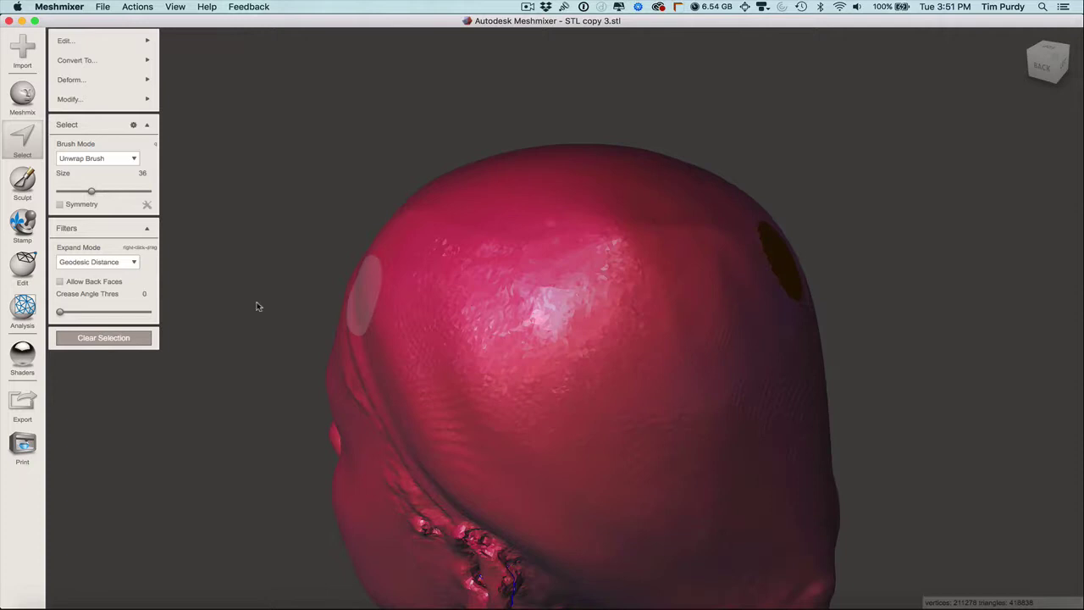
left_click(108, 337)
right_click_drag(108, 337, 443, 248)
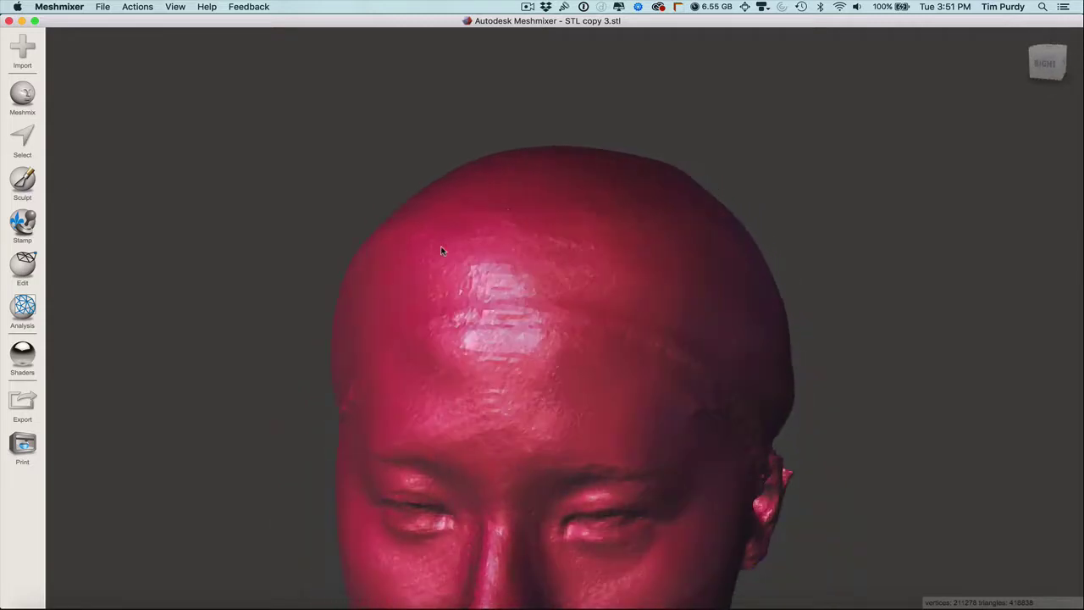
- Turn to the front view and undo an unintended lasso selection near the chin
left_click(1047, 65)
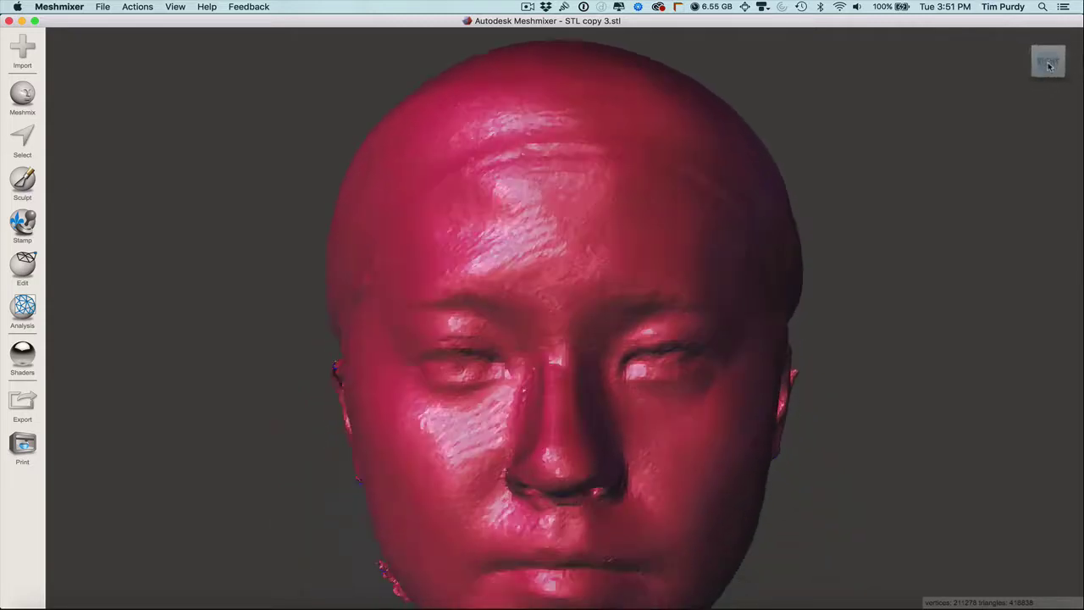
scroll(644, 209, "down", 4)
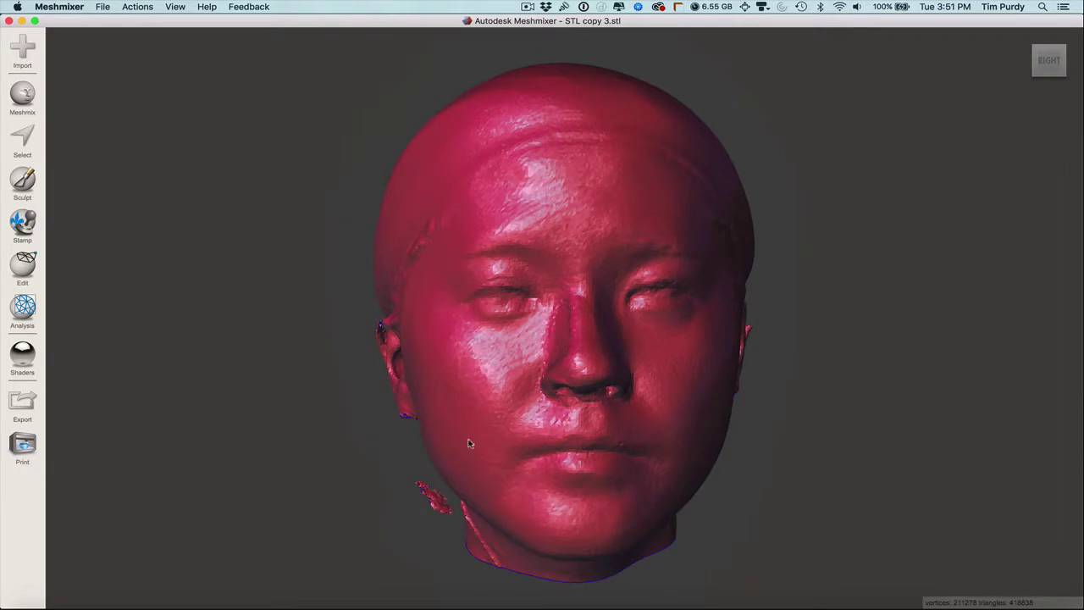
left_click(22, 140)
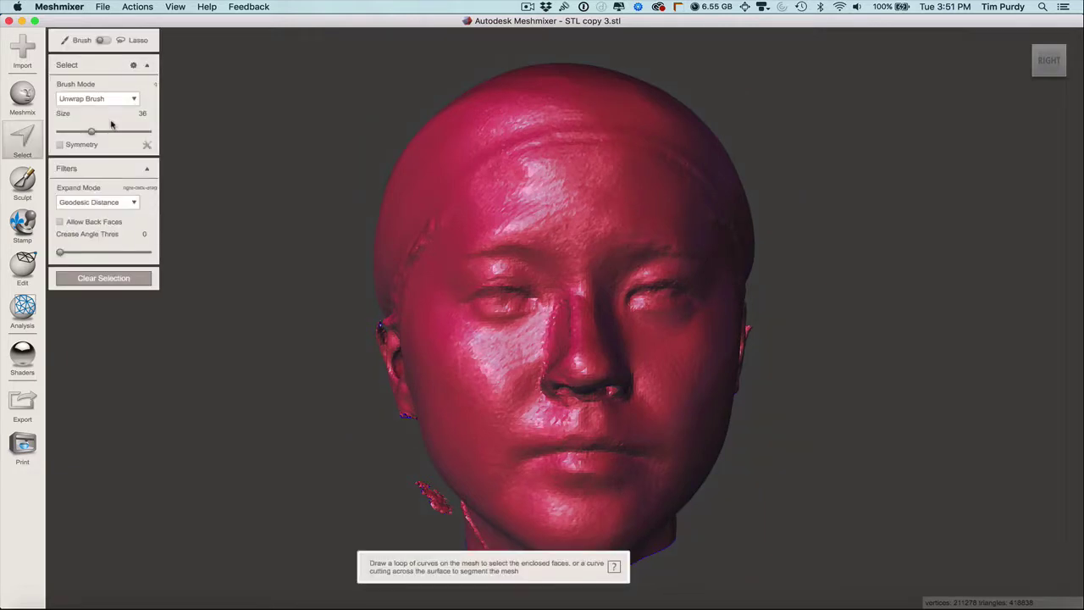
left_click(103, 41)
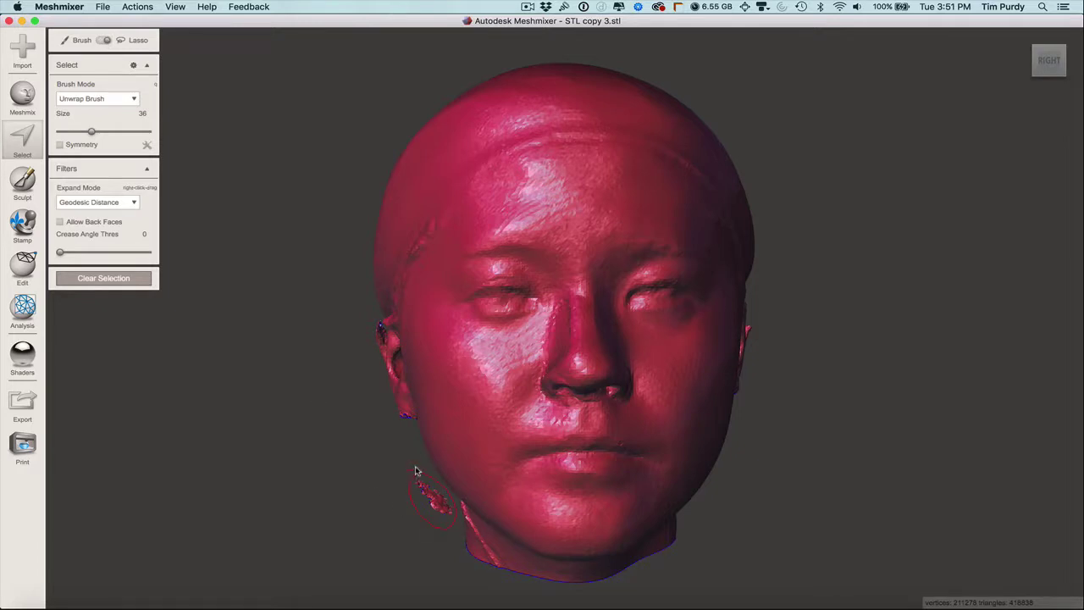
key("super+z")
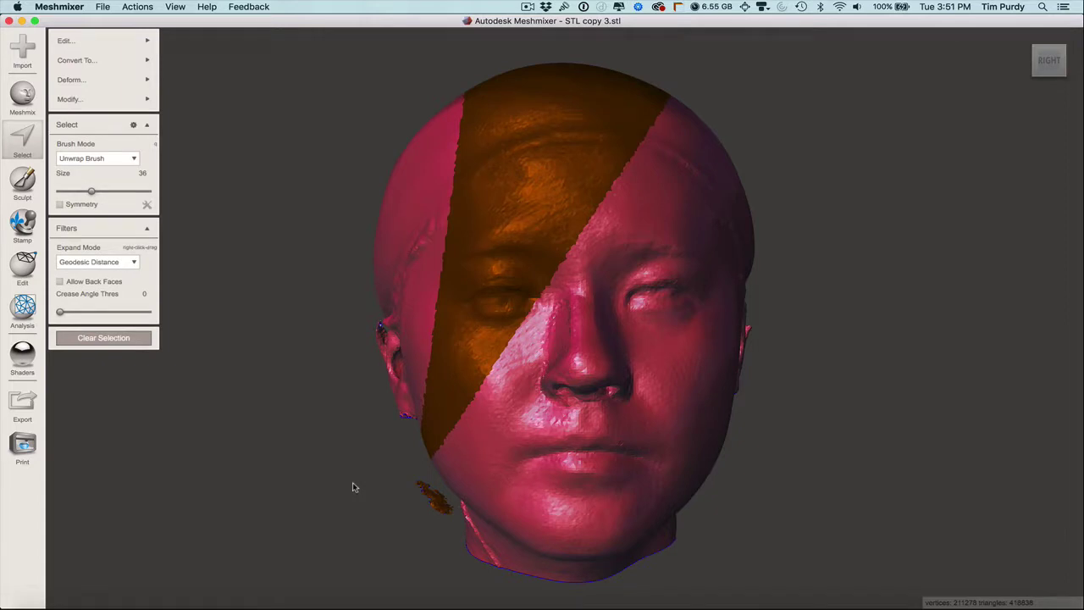
left_click(117, 344)
key("f")
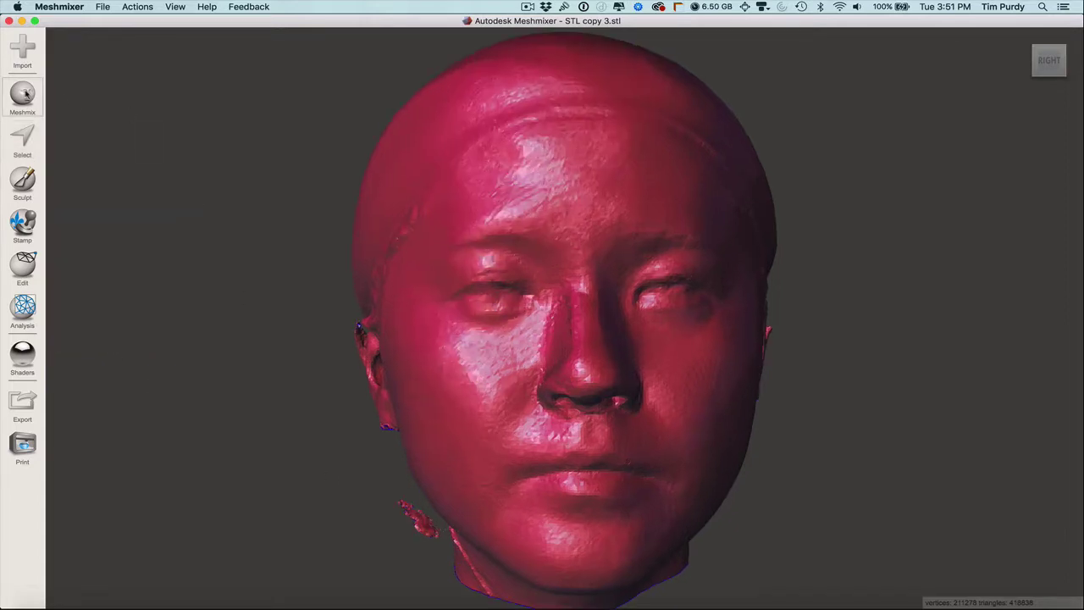
- Select the loose fragment below the chin and delete it
left_click(24, 142)
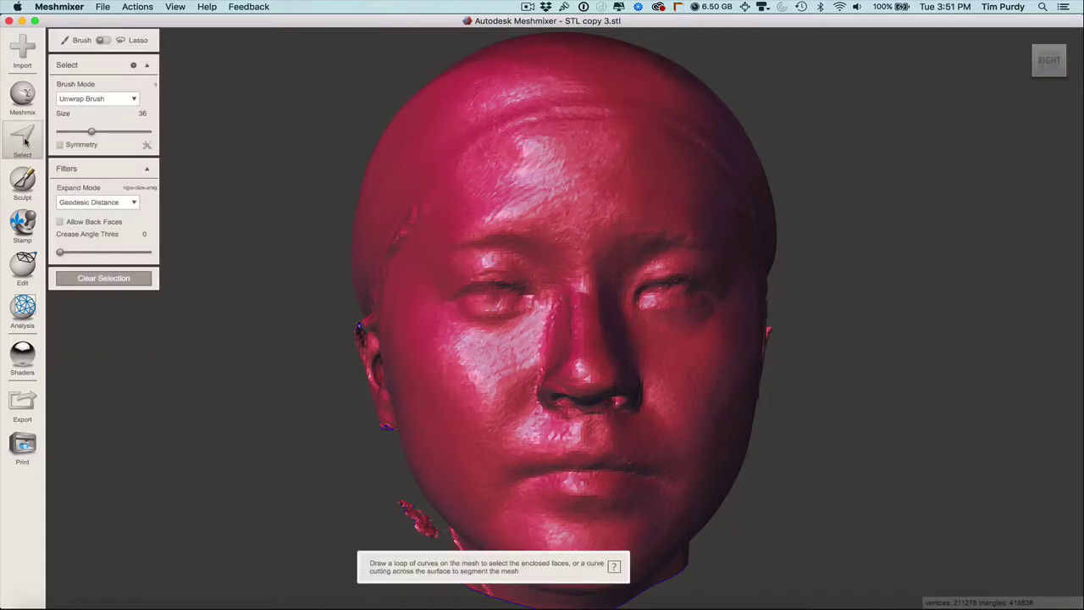
left_click(406, 514)
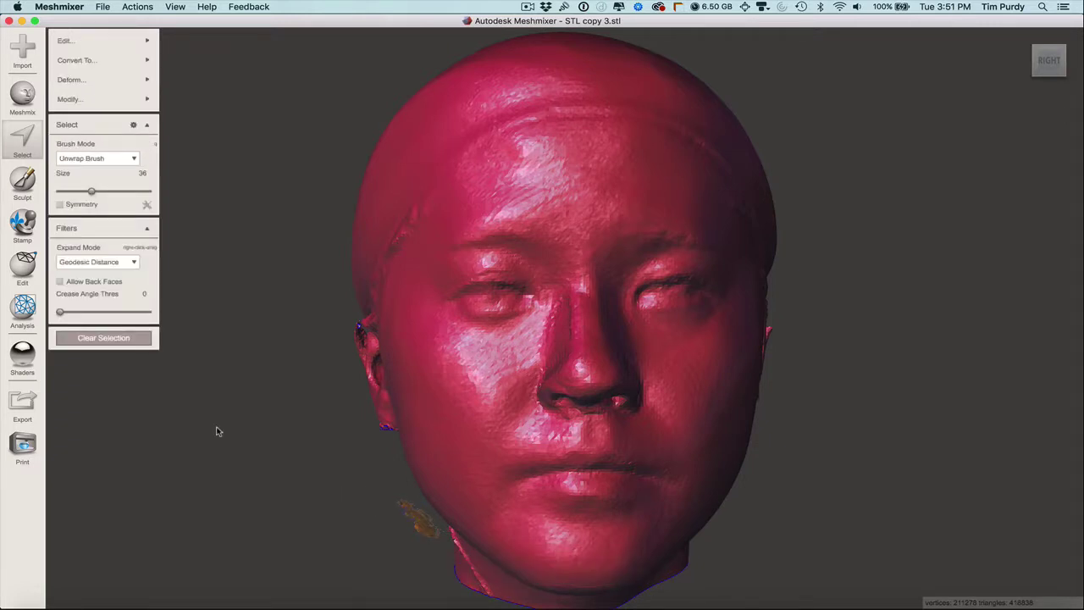
key("Delete")
scroll(437, 536, "up", 2)
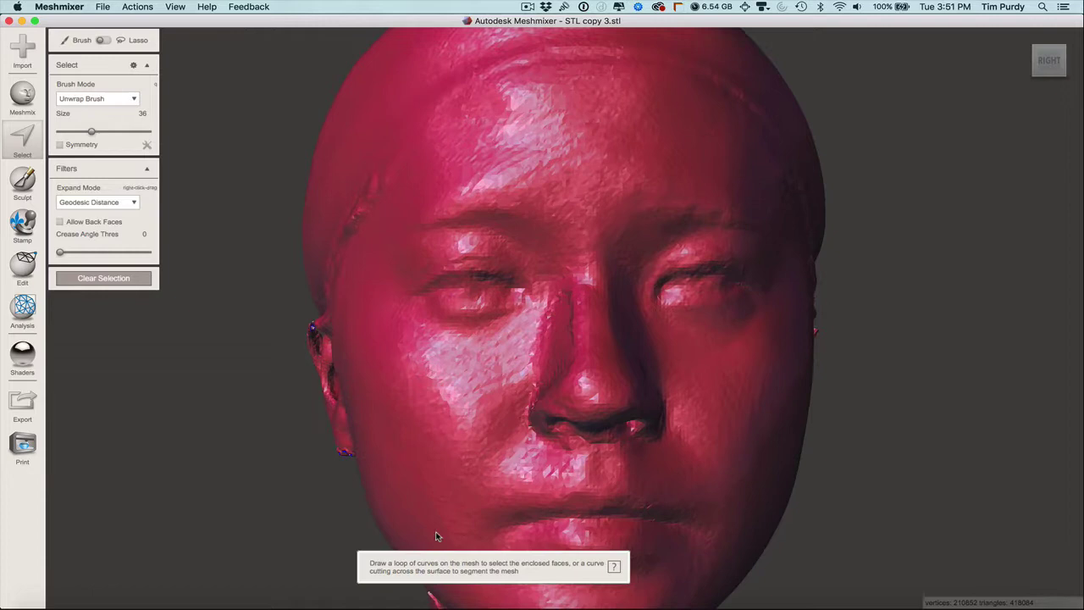
middle_click_drag(436, 531, 549, 265)
scroll(487, 369, "up", 3)
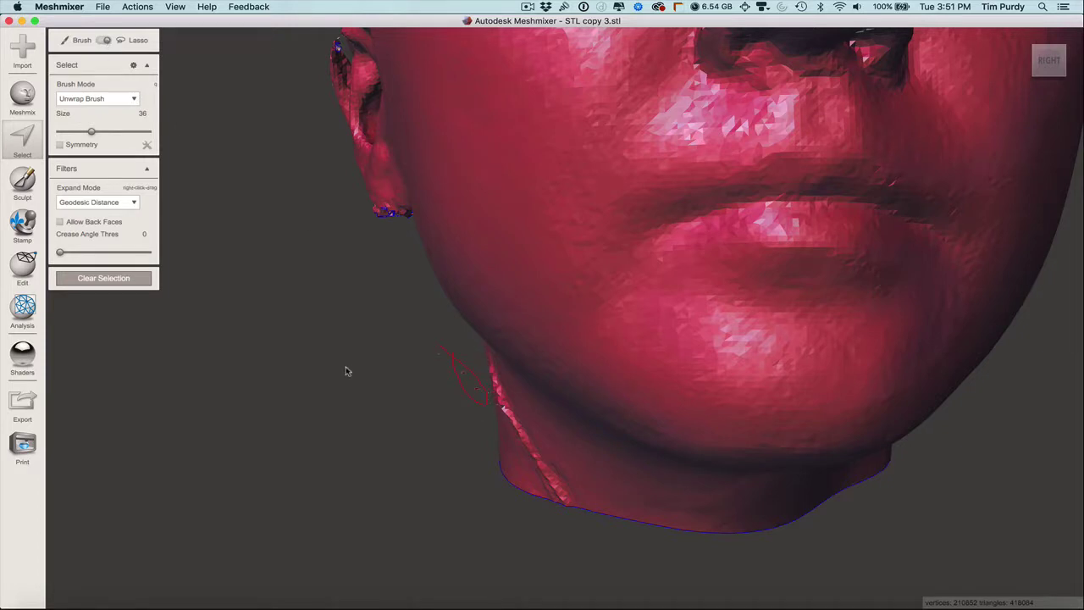
- Clear stray selections beside the jaw and return to a straight front view
left_click(70, 99)
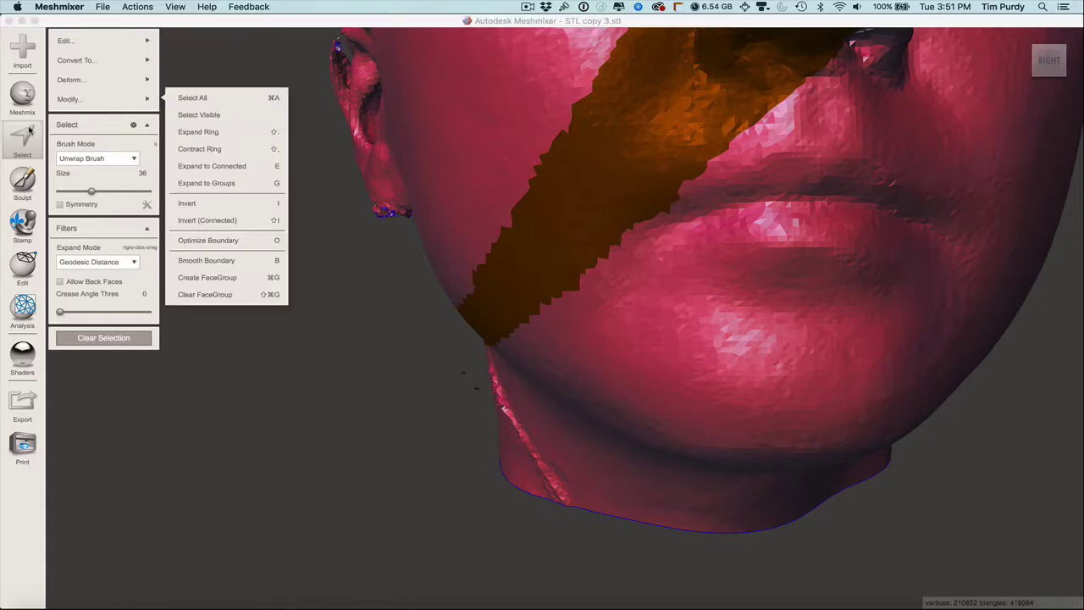
left_click(100, 341)
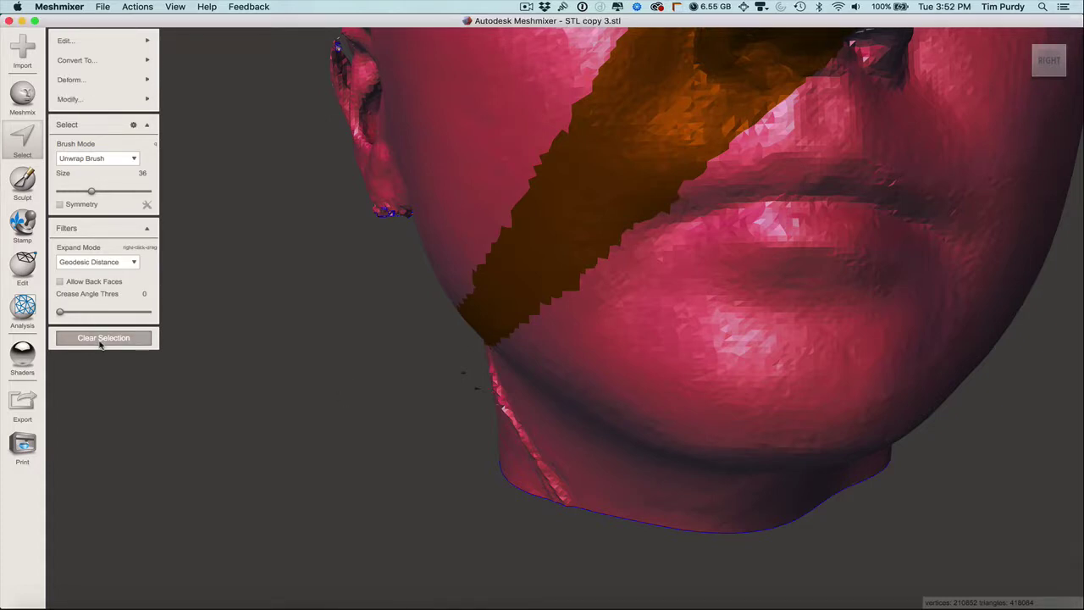
left_click(22, 138)
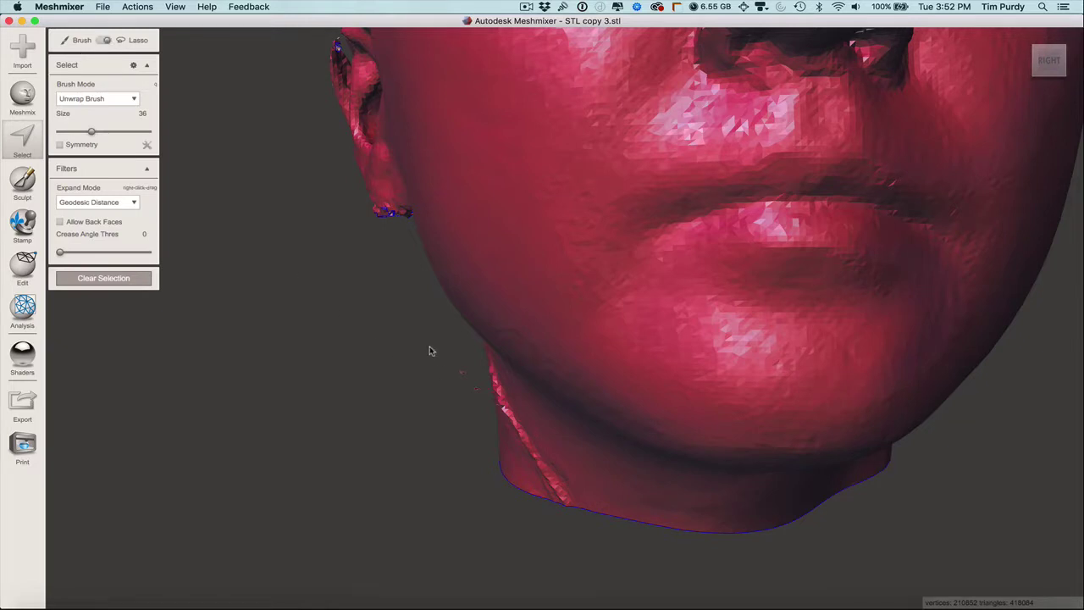
mouse_move(463, 363)
left_mouse_down()
mouse_move(480, 405)
mouse_move(443, 385)
left_mouse_up()
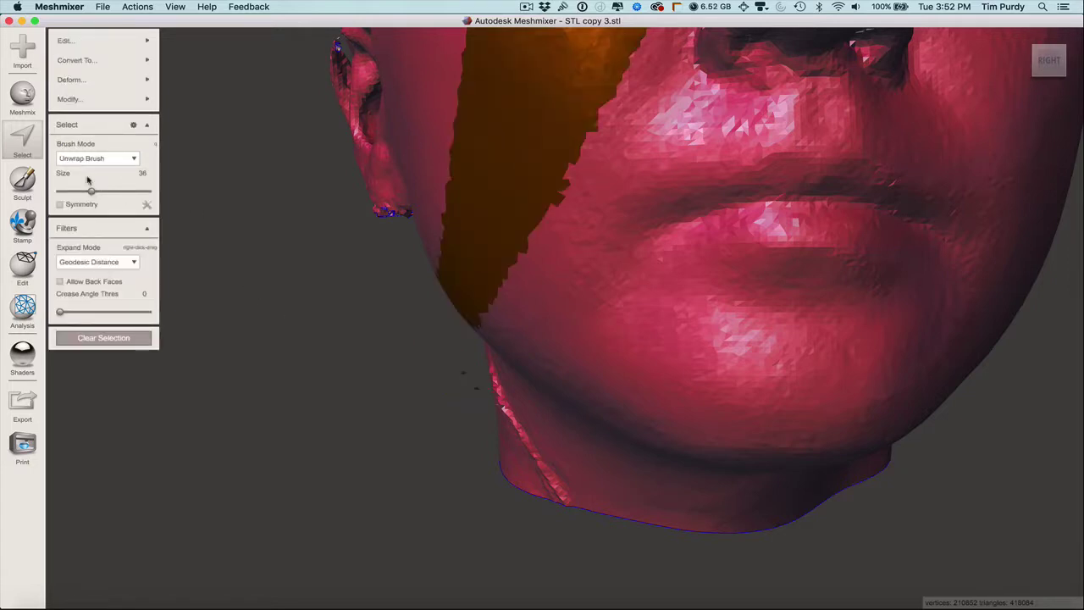
left_click(90, 338)
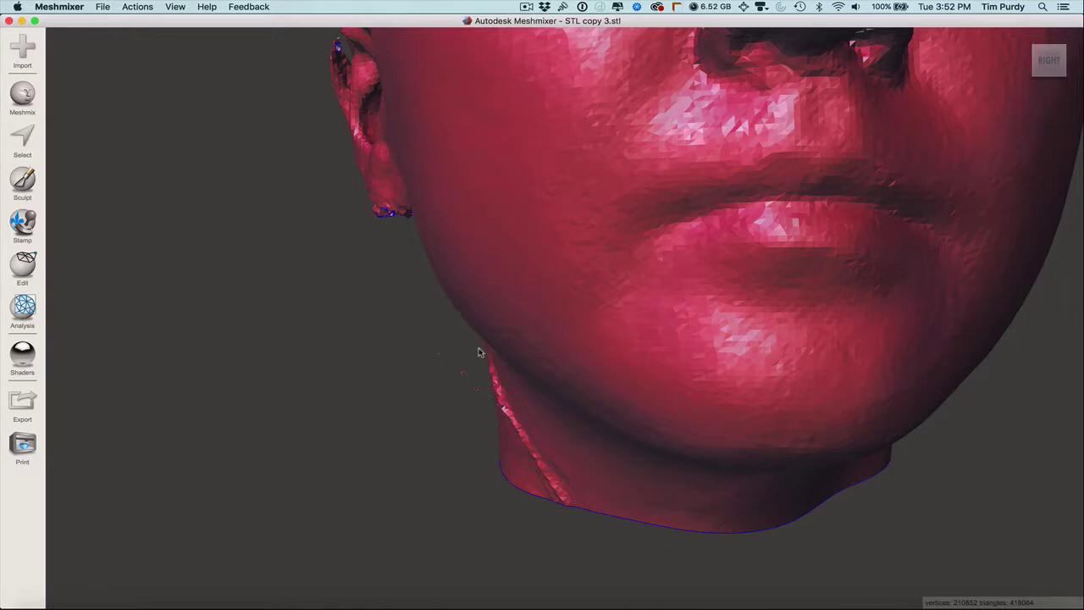
left_click(1048, 60)
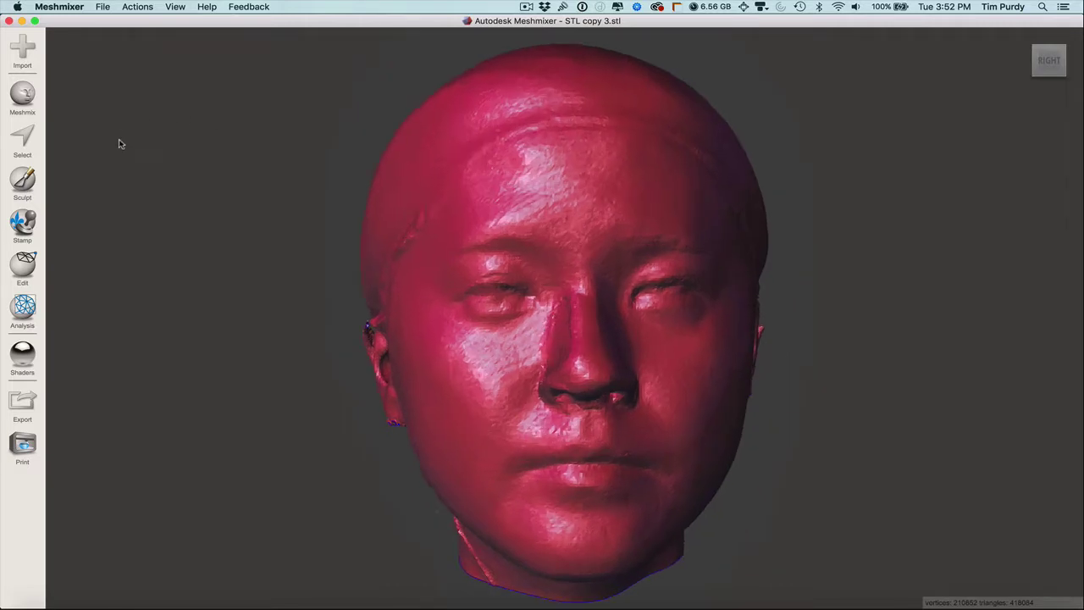
- Brush the forehead and use Select Visible to grab all front-facing faces
left_click(22, 137)
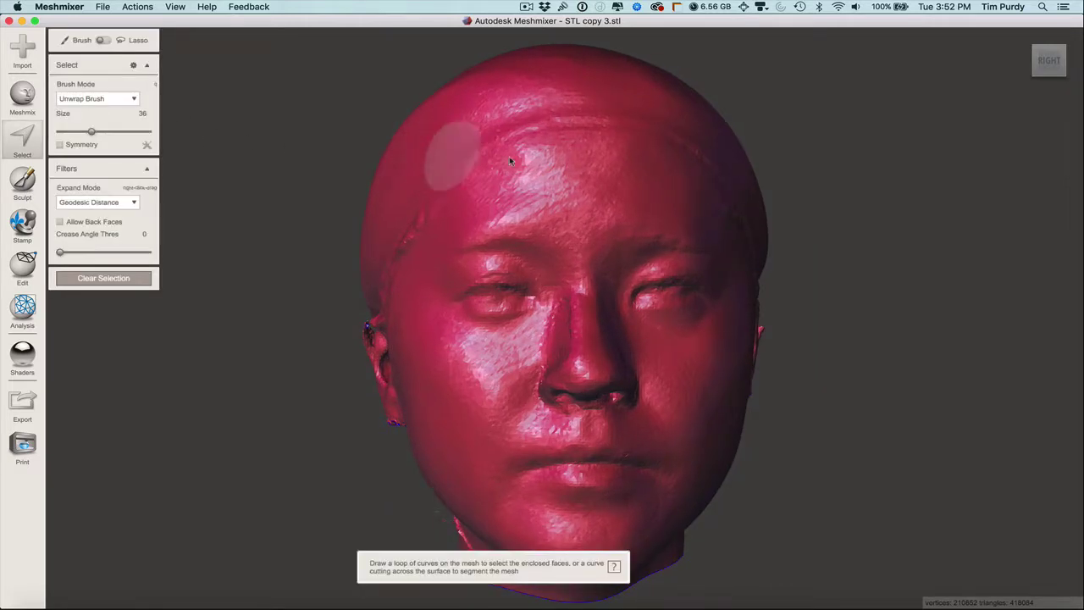
left_click(574, 182)
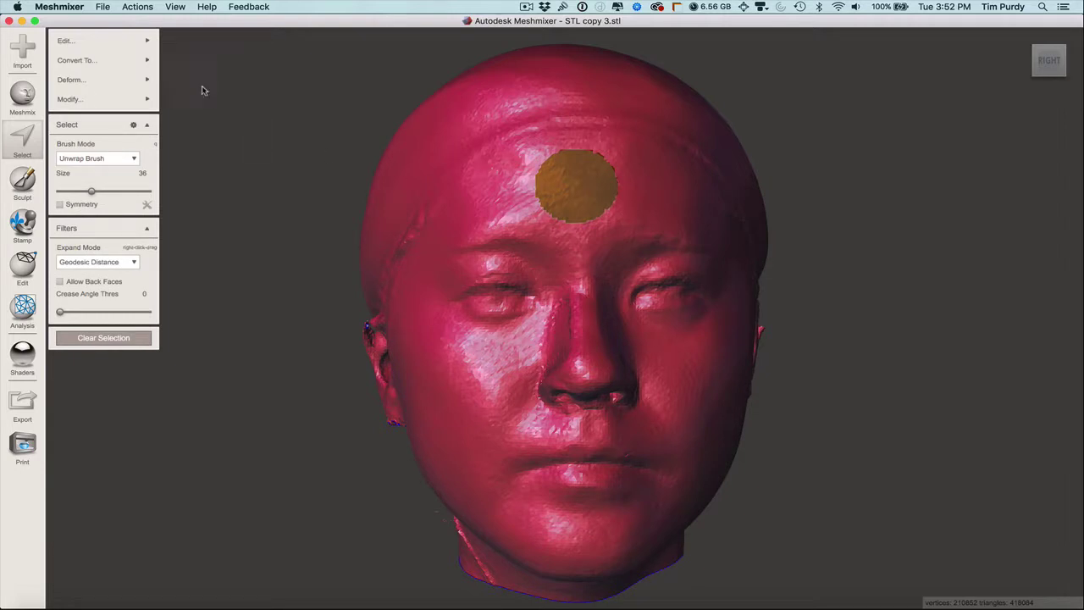
left_click(113, 99)
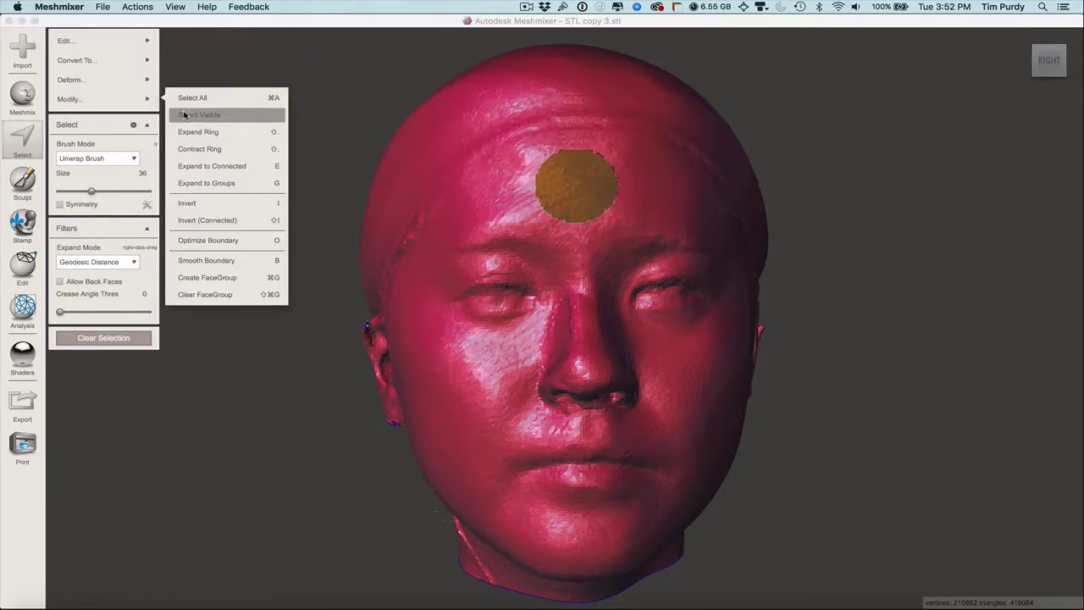
left_click(185, 114)
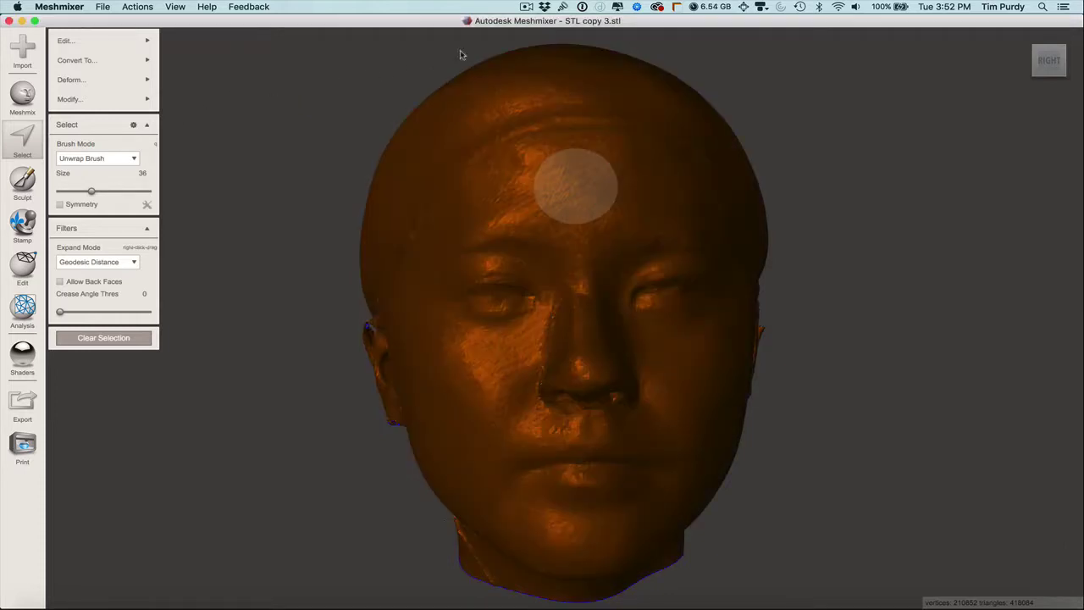
- Rotate to a side view and add its visible faces with Select Visible
left_click(1049, 61)
left_click(1074, 61)
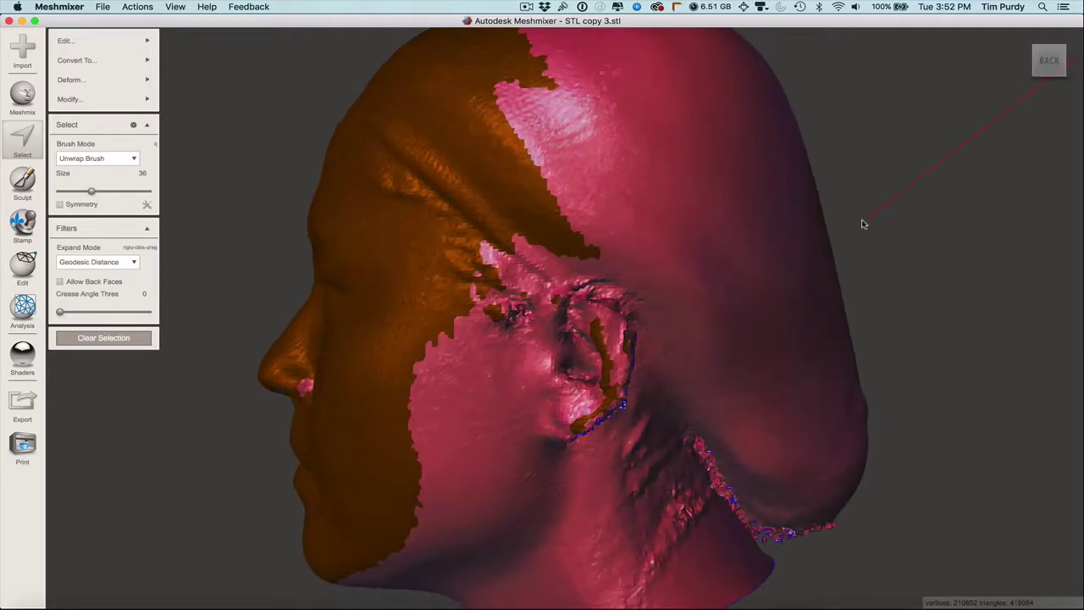
scroll(863, 223, "down", 3)
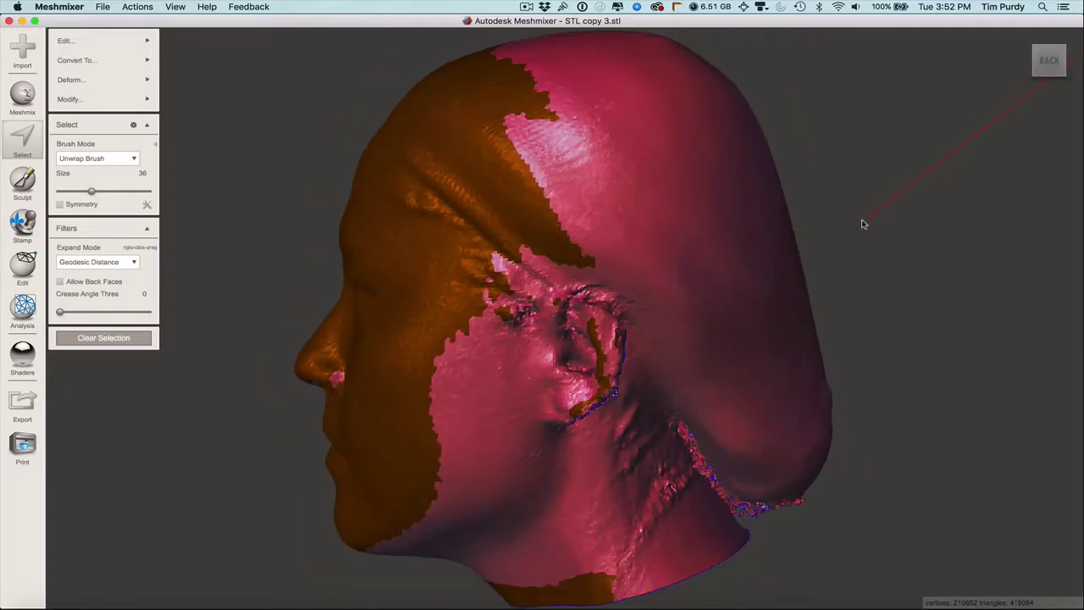
mouse_move(133, 107)
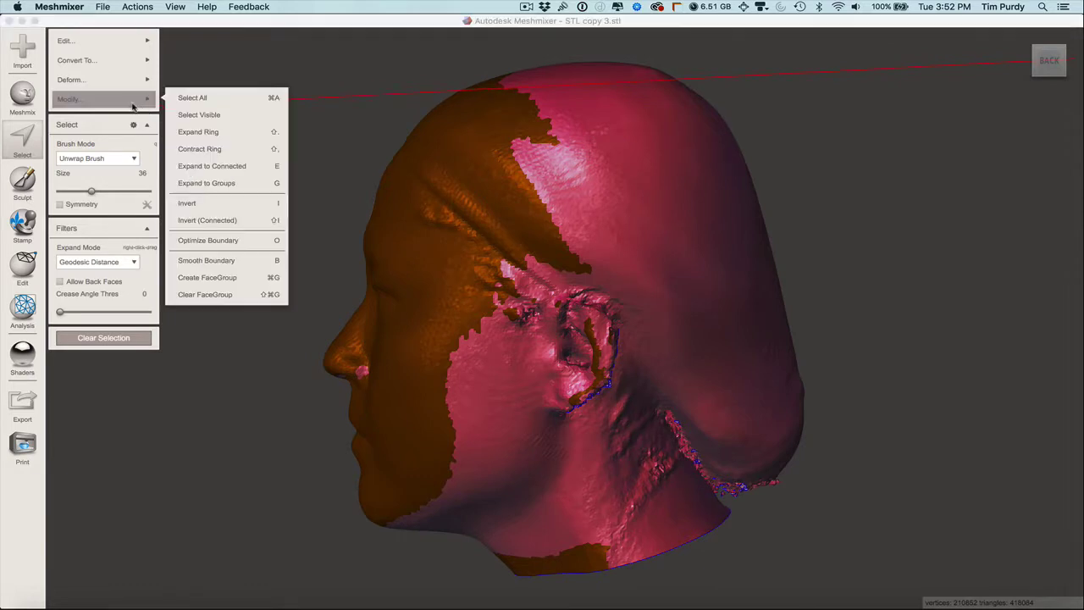
left_click(209, 116)
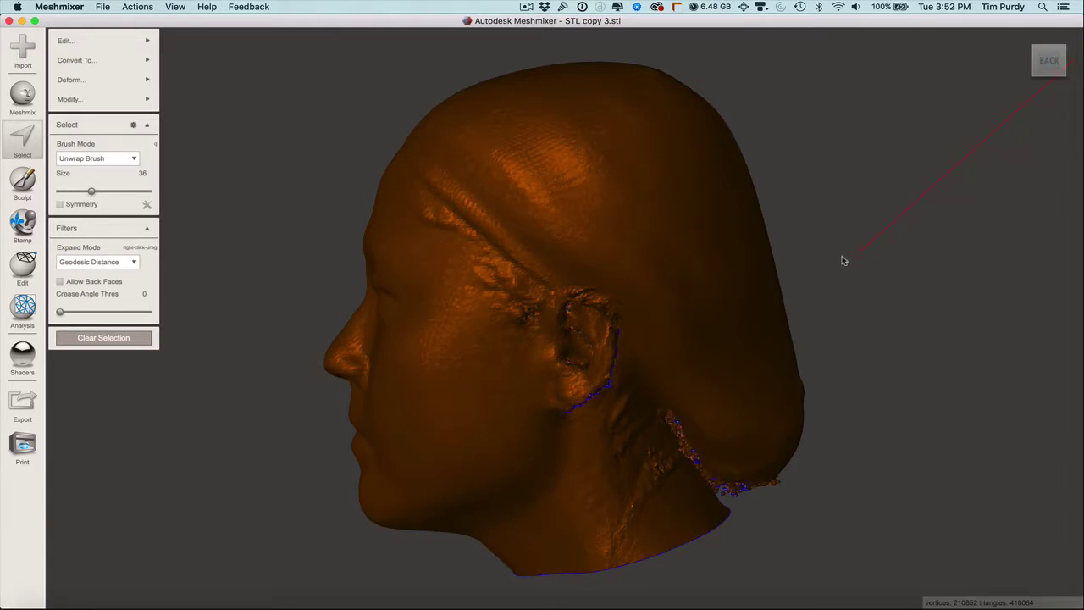
- Orbit to the other side and add its visible faces to the selection
right_click_drag(843, 260, 657, 256)
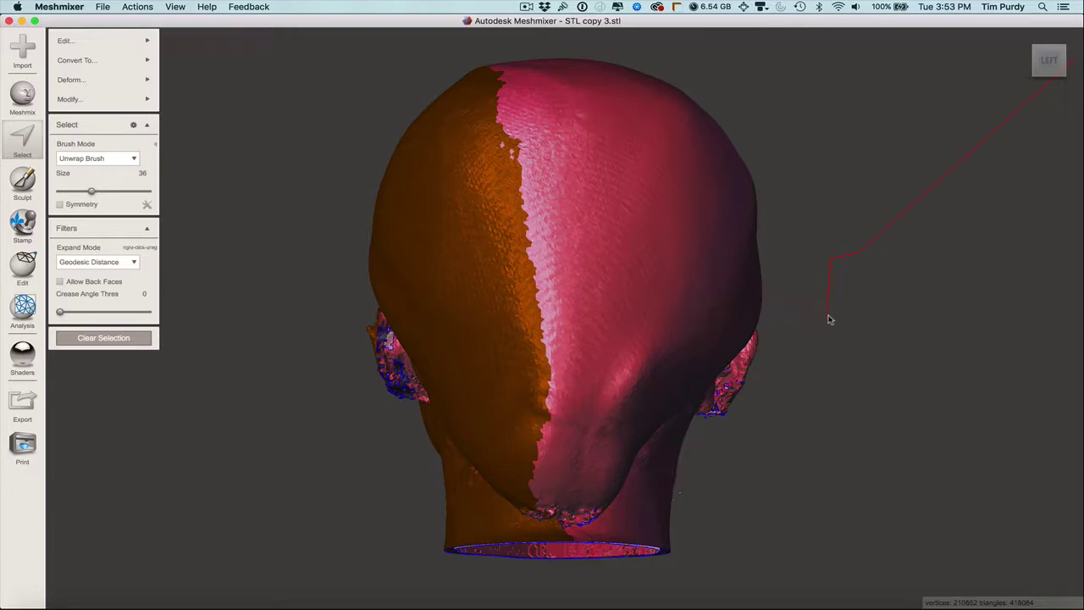
right_click_drag(830, 317, 616, 324)
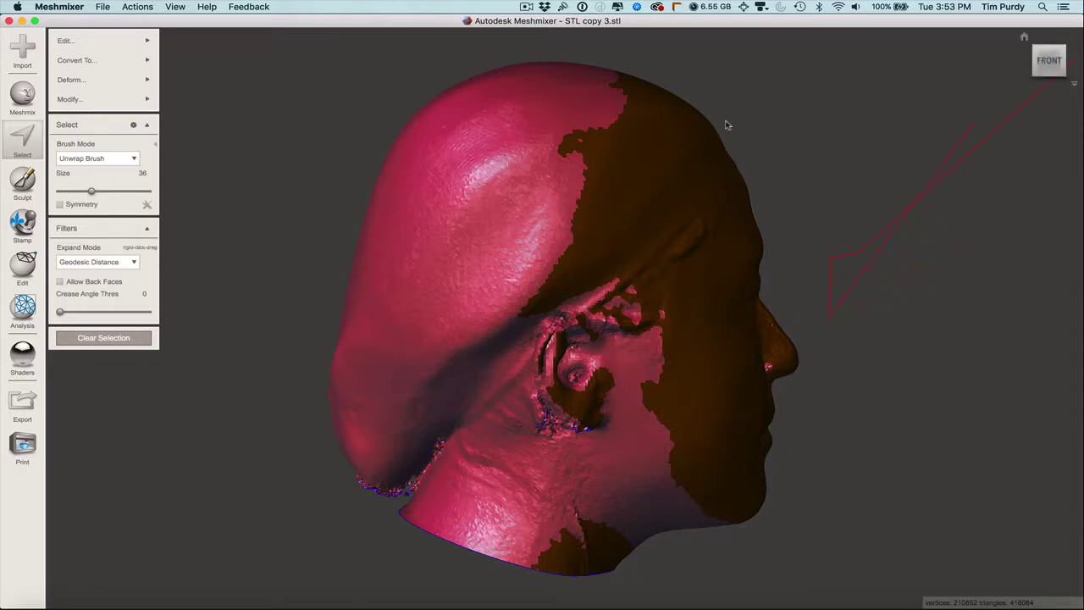
left_click(146, 101)
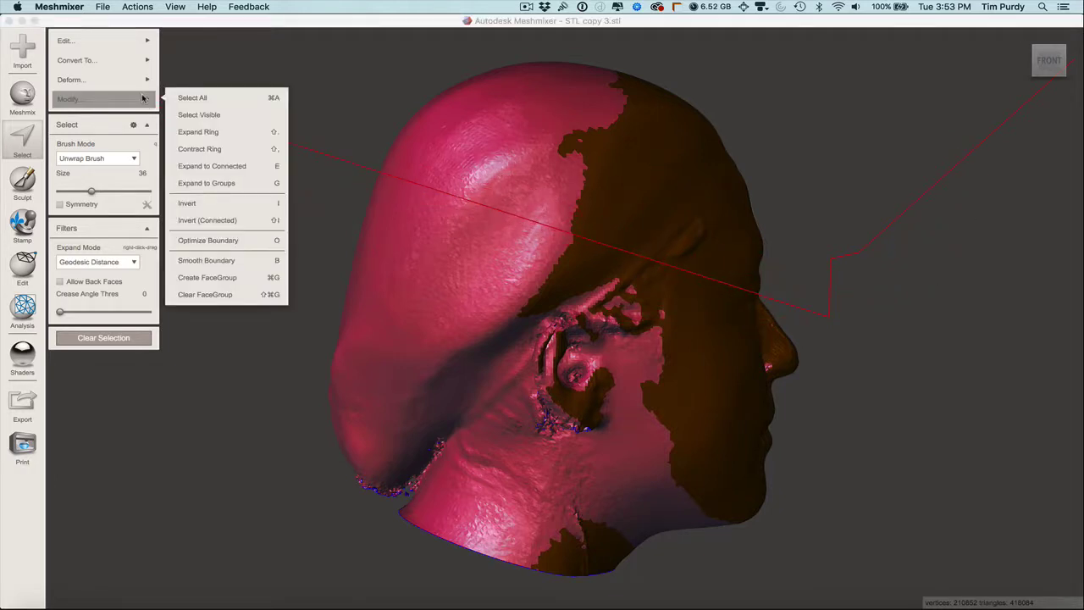
left_click(202, 115)
- Orbit to the back of the head and add its visible faces
right_click_drag(203, 115, 501, 290)
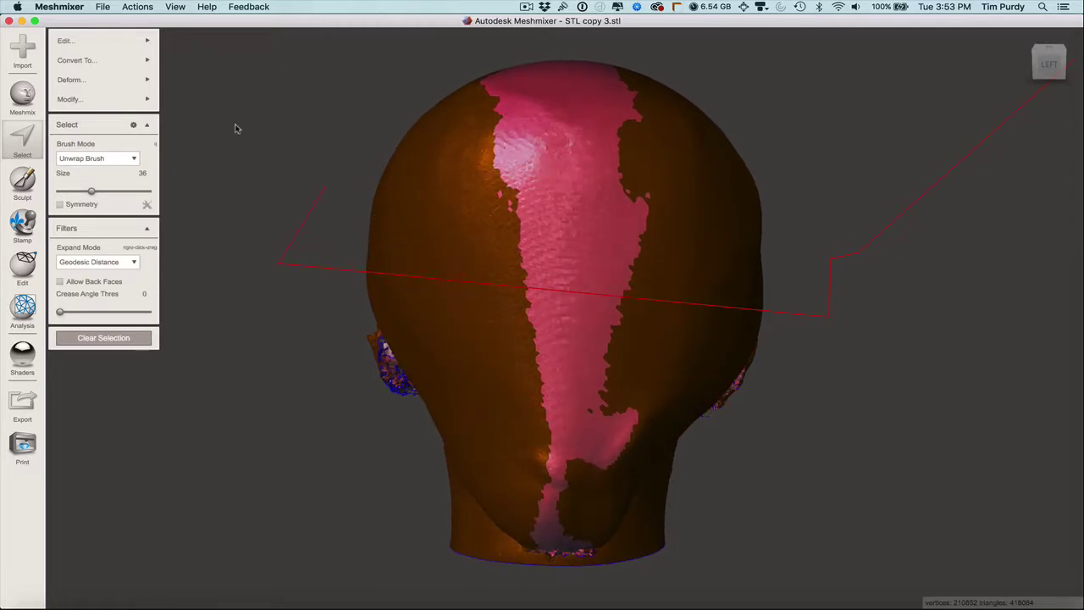
mouse_move(146, 99)
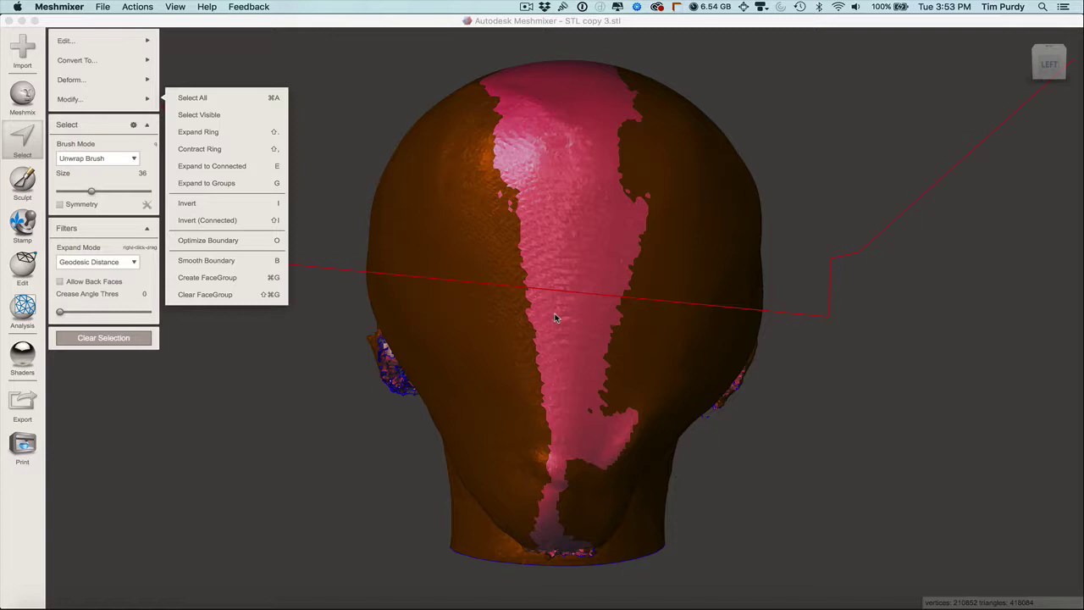
left_click(474, 330)
key("Escape")
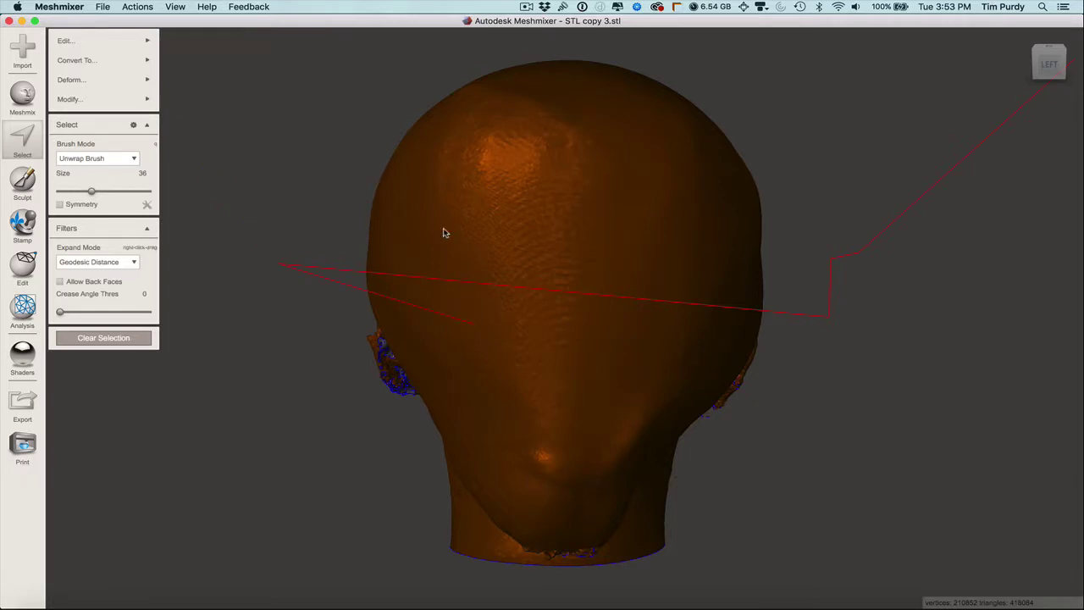
- Tilt the crown toward view, add its visible faces, and orbit to check coverage
right_click_drag(357, 150, 342, 291)
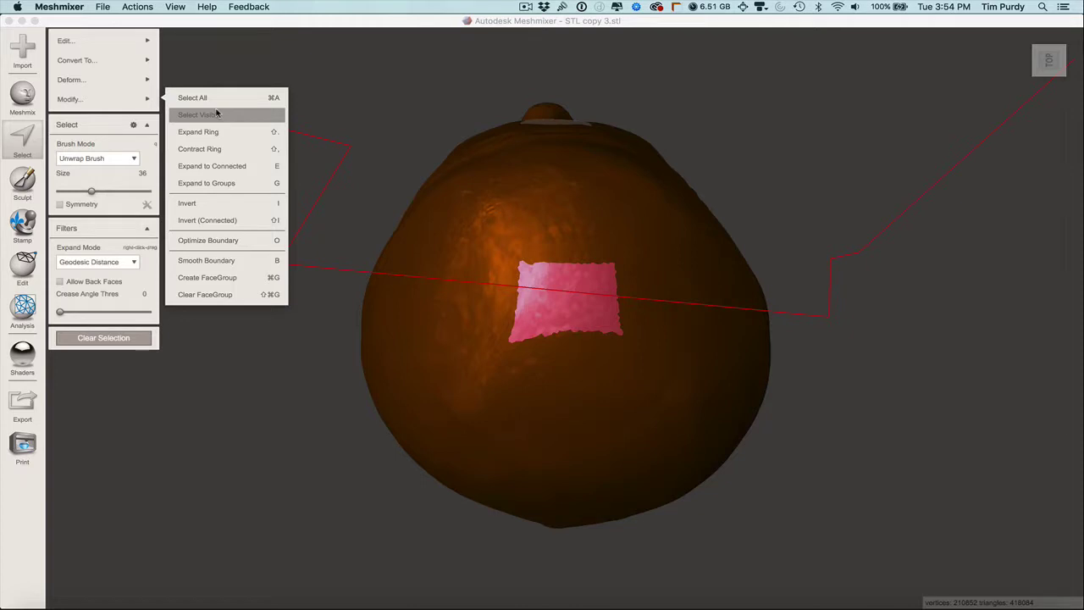
left_click(216, 112)
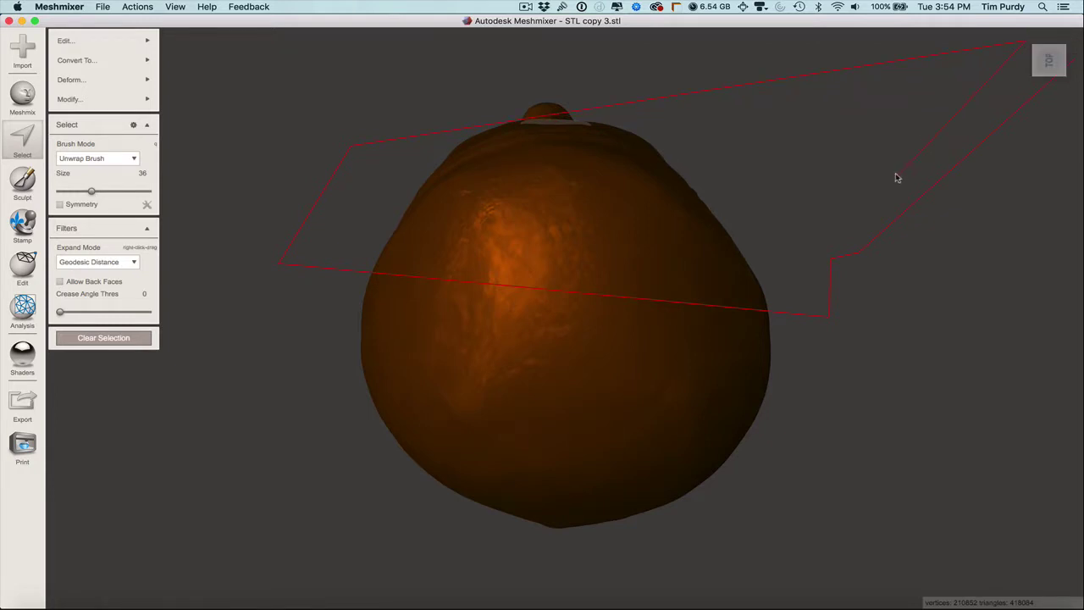
right_click_drag(895, 177, 401, 59)
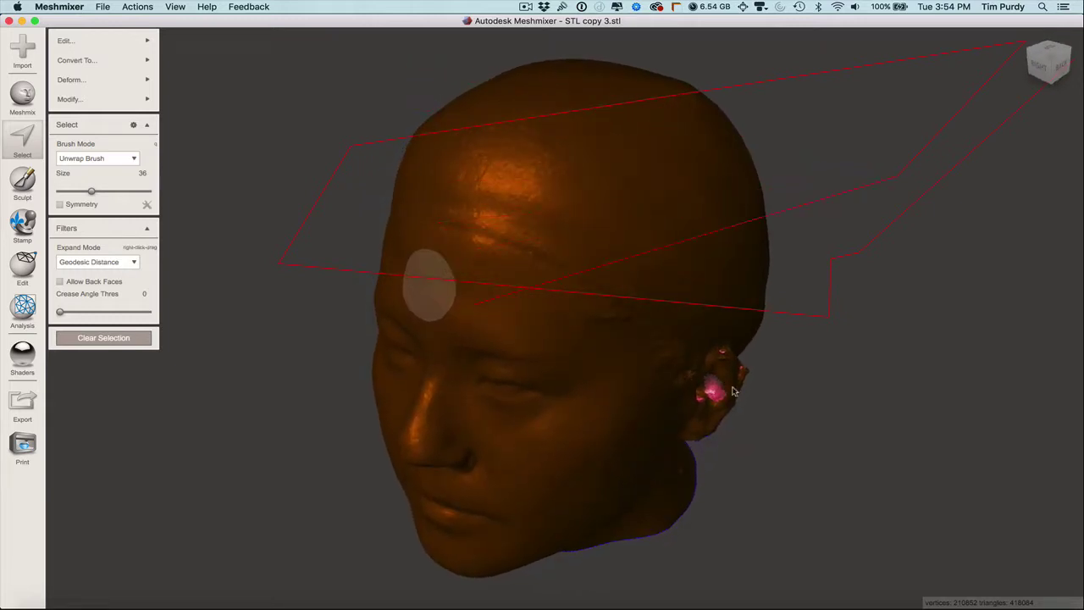
right_click_drag(755, 394, 725, 388)
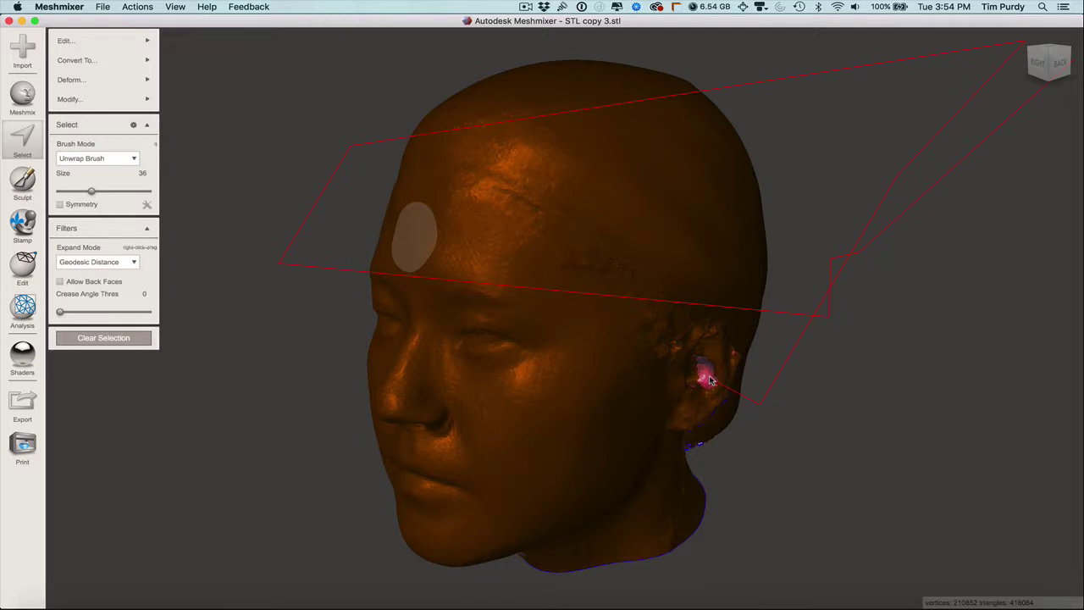
right_click_drag(754, 431, 703, 407)
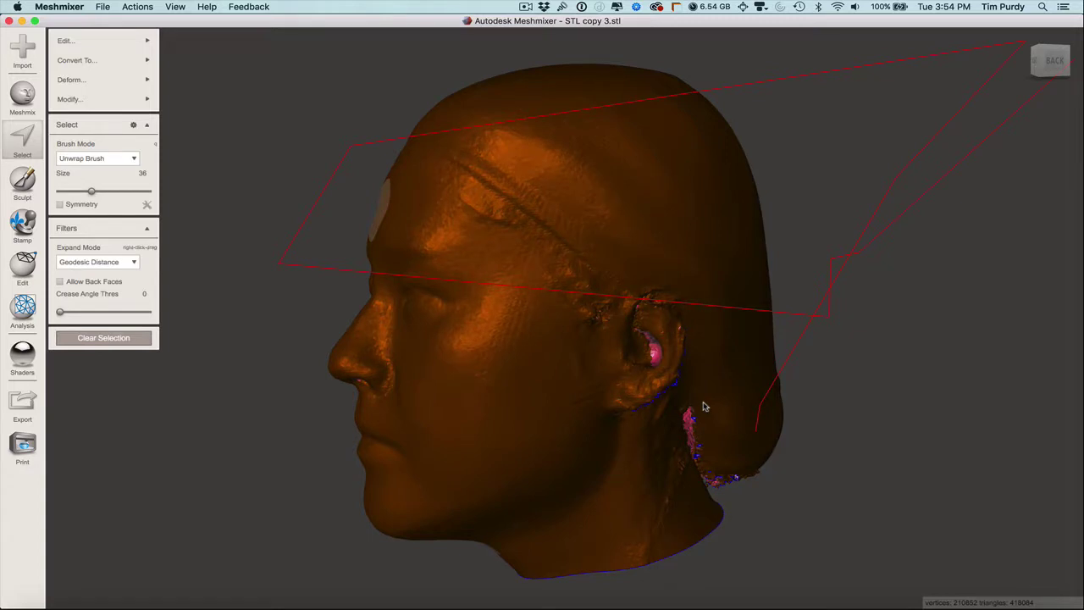
- Add the visible ear, neck and opposite-side faces with Select Visible
left_click(99, 100)
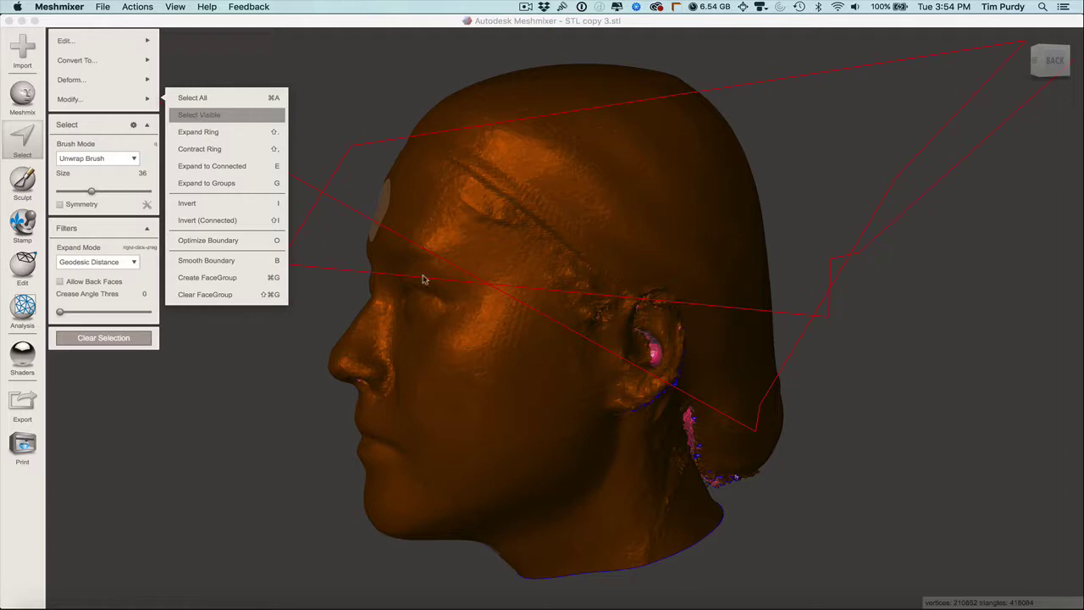
left_click(700, 459)
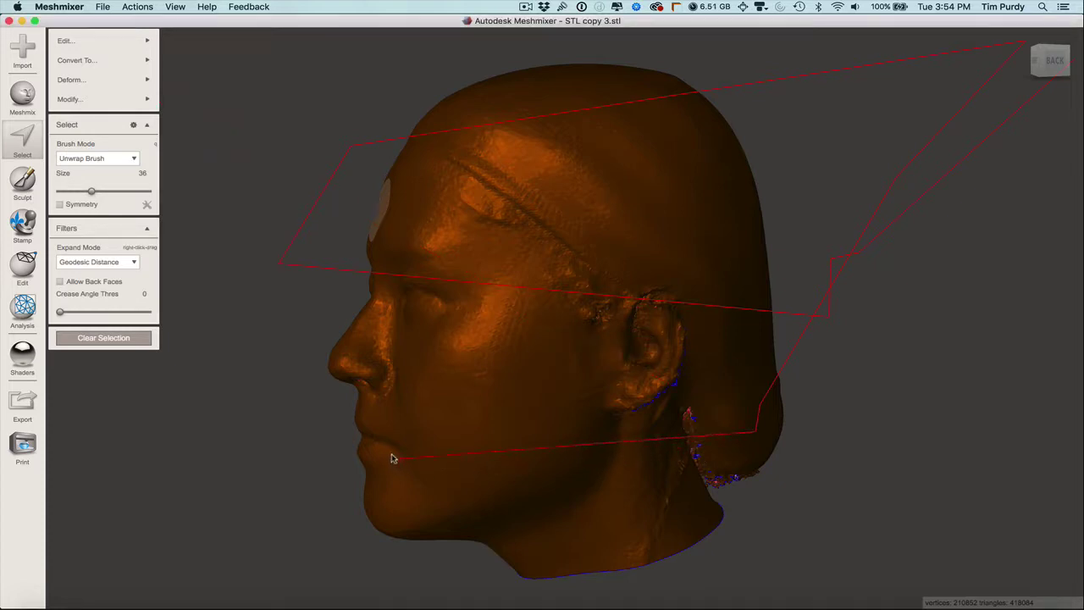
right_click_drag(262, 404, 538, 415)
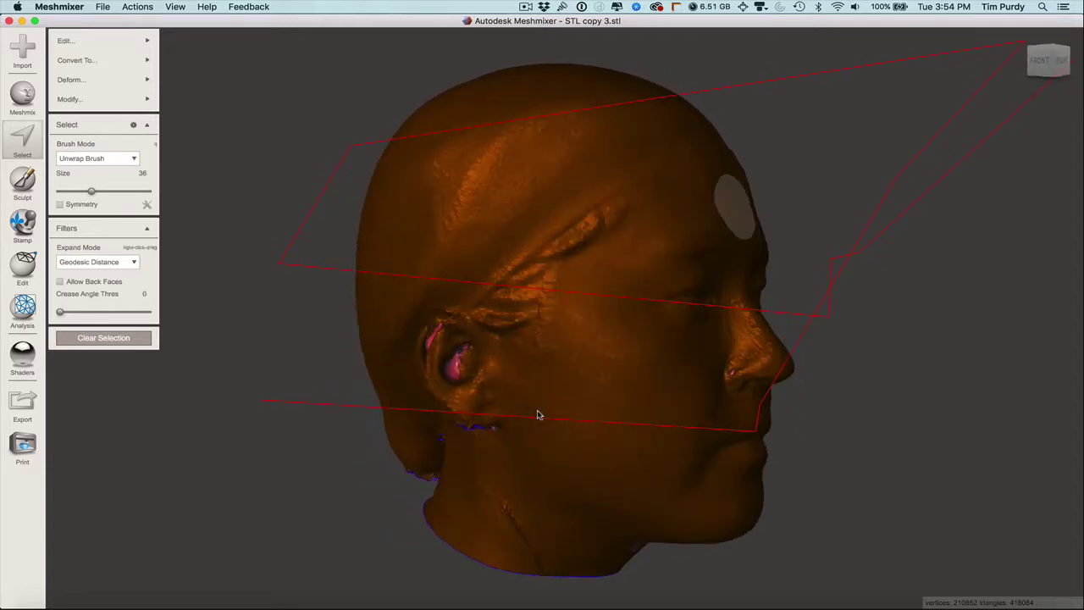
left_click(81, 100)
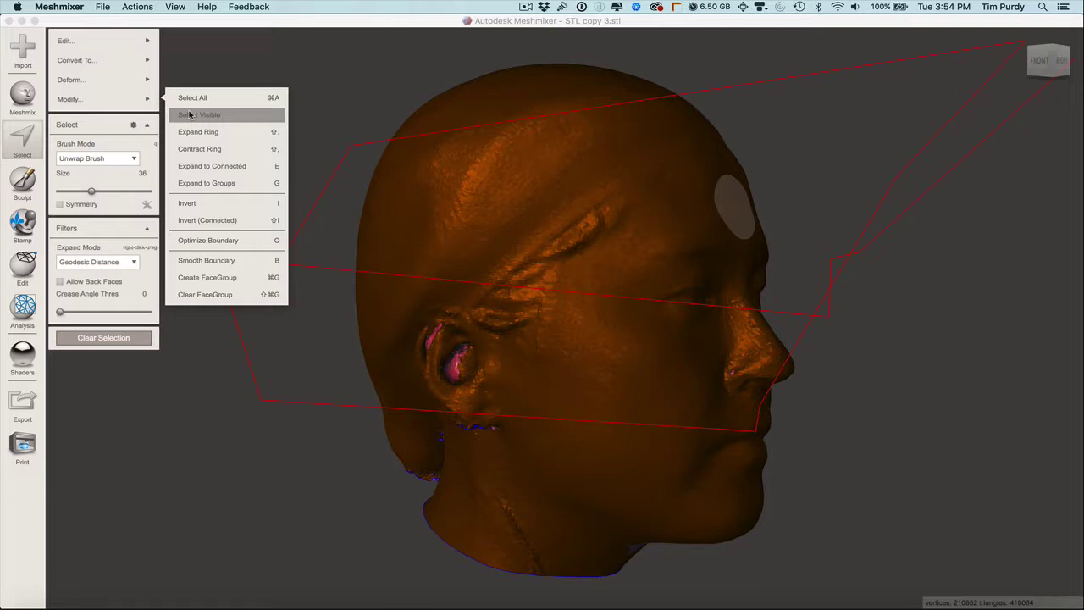
left_click(190, 115)
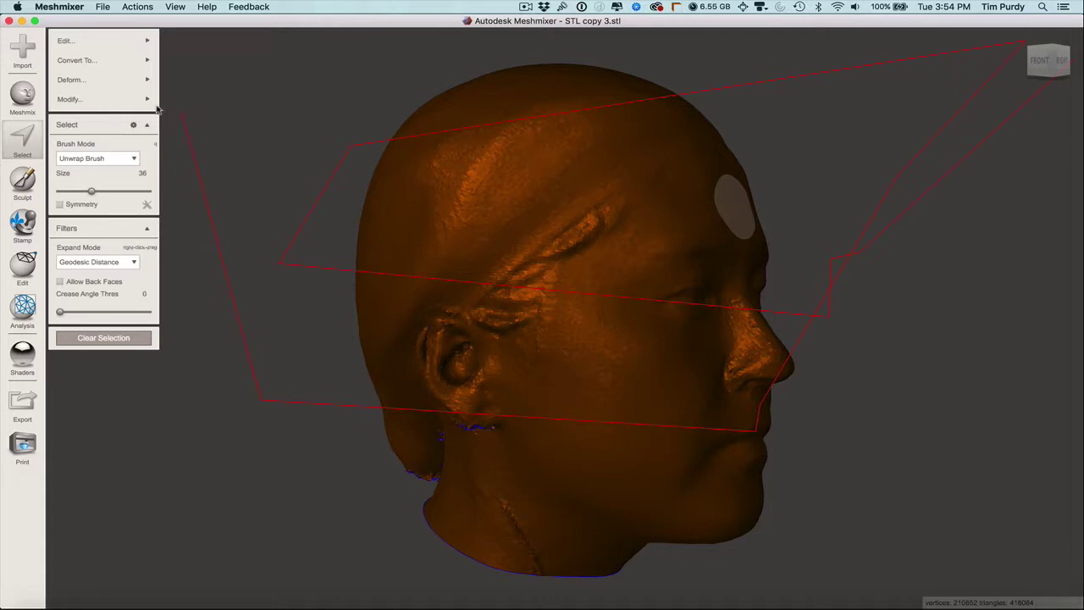
- Invert the selection to the interior faces and delete them, leaving 189,483 triangles
left_click(149, 101)
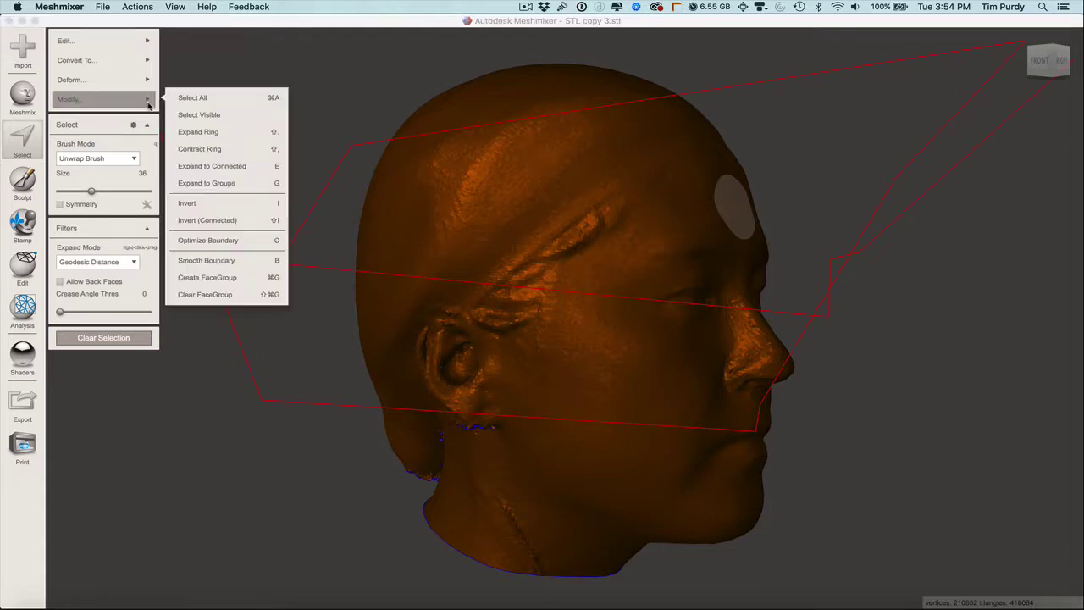
left_click(265, 203)
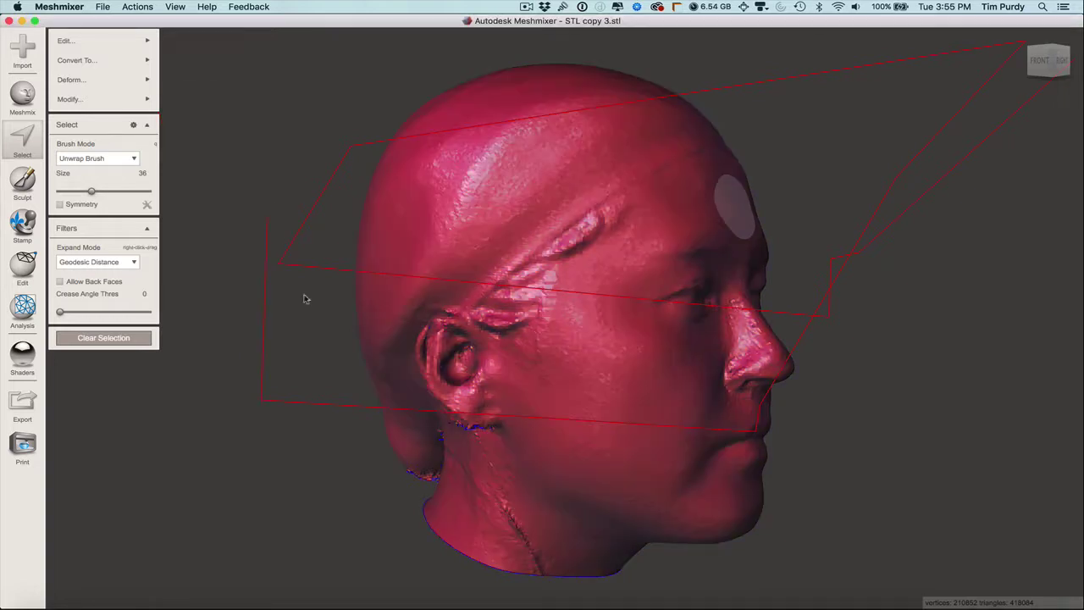
right_click_drag(299, 472, 238, 324)
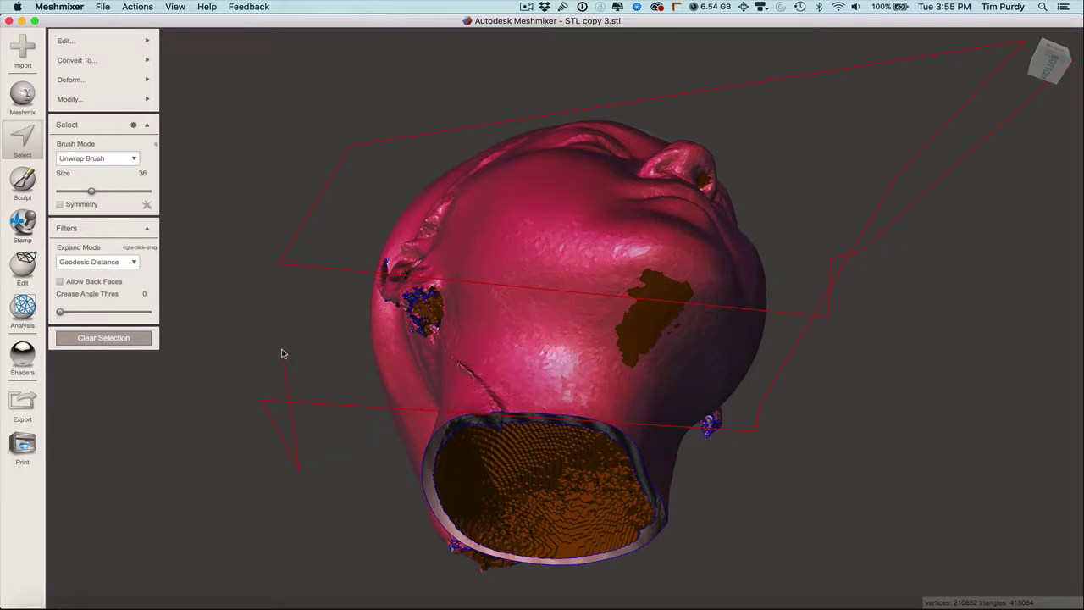
key("Delete")
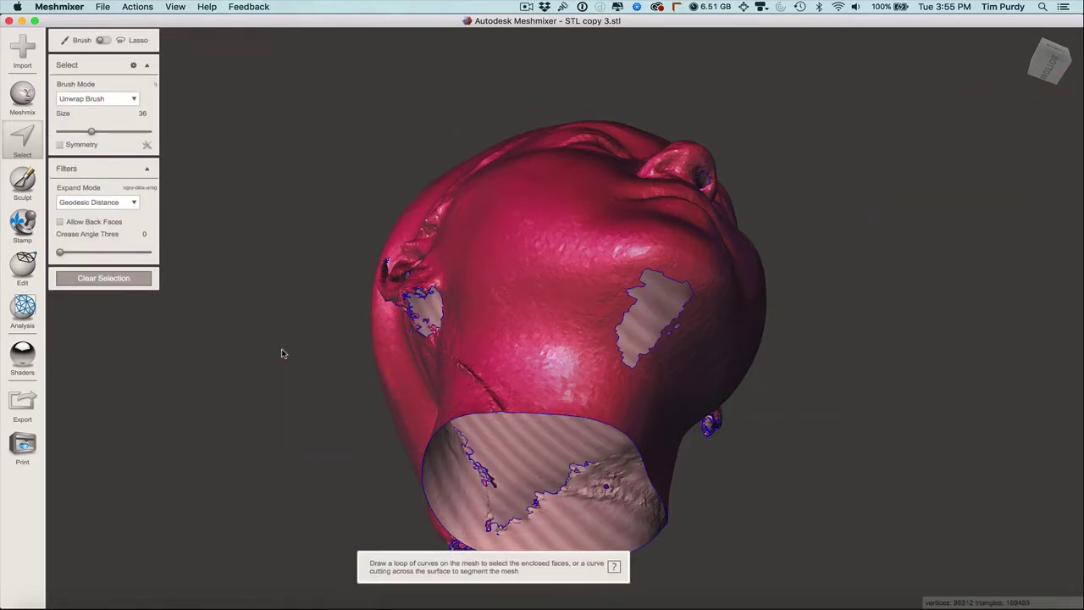
right_click_drag(292, 384, 226, 422)
- With brush size 18, select the small hole beside the chin opening and smooth-fill it
scroll(661, 407, "up", 2)
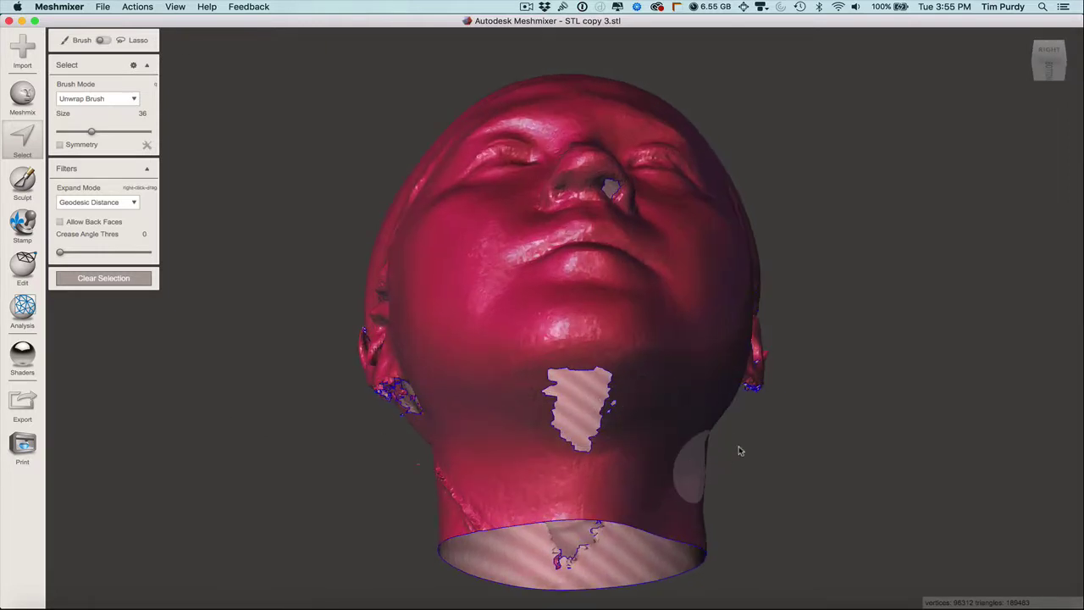
right_click_drag(738, 447, 713, 416)
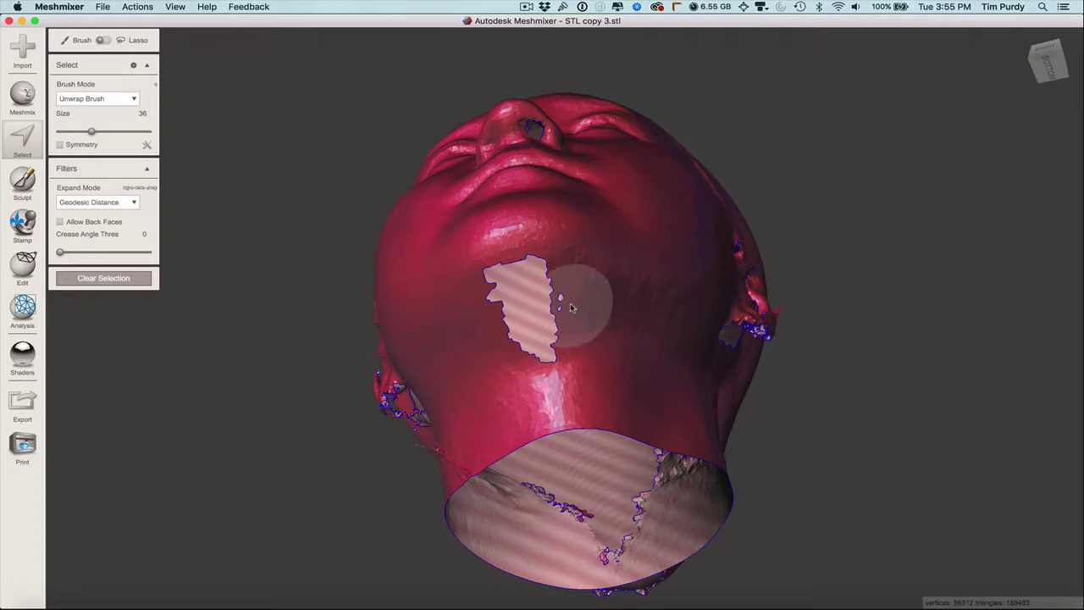
scroll(570, 307, "up", 2)
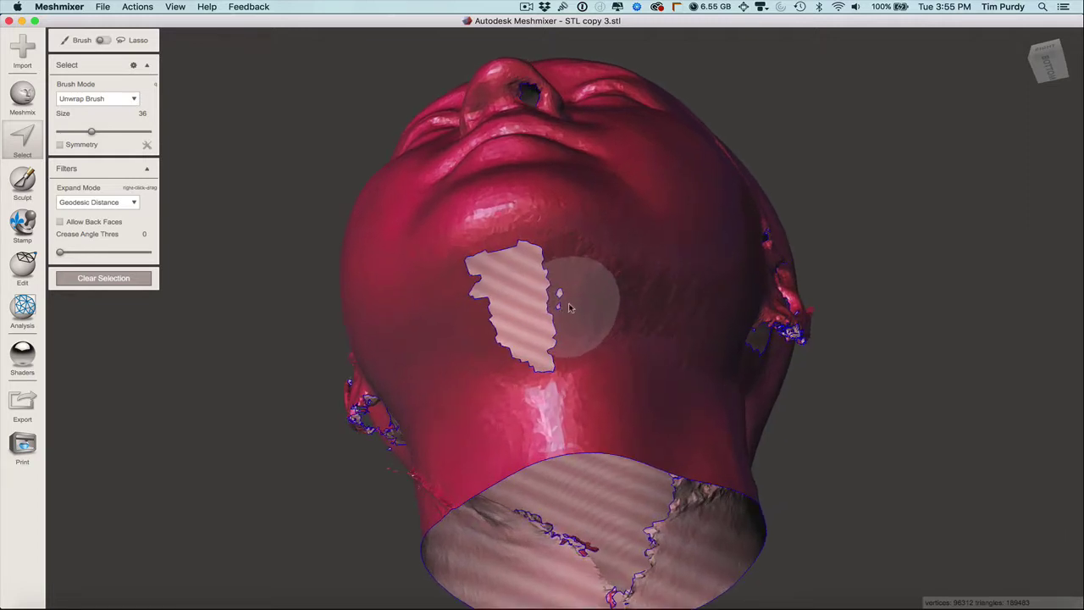
left_click_drag(90, 133, 75, 132)
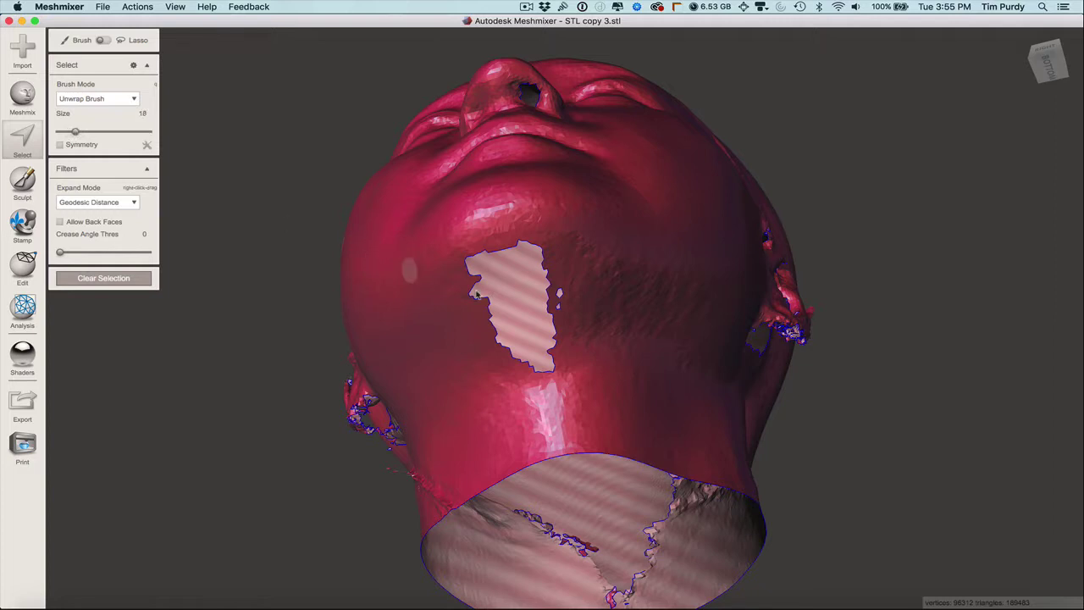
left_click(561, 302)
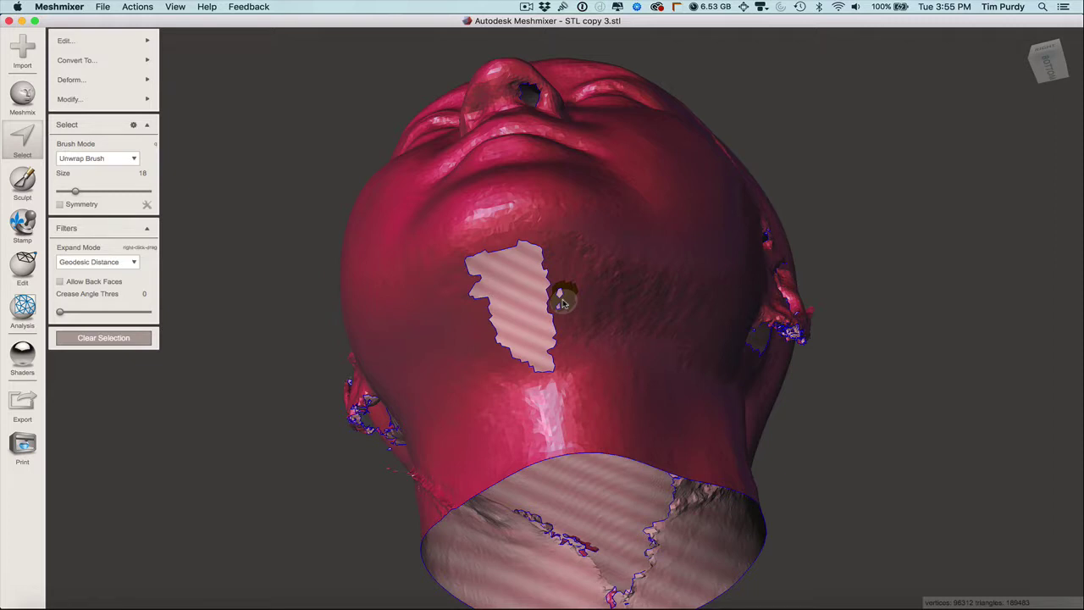
key("f")
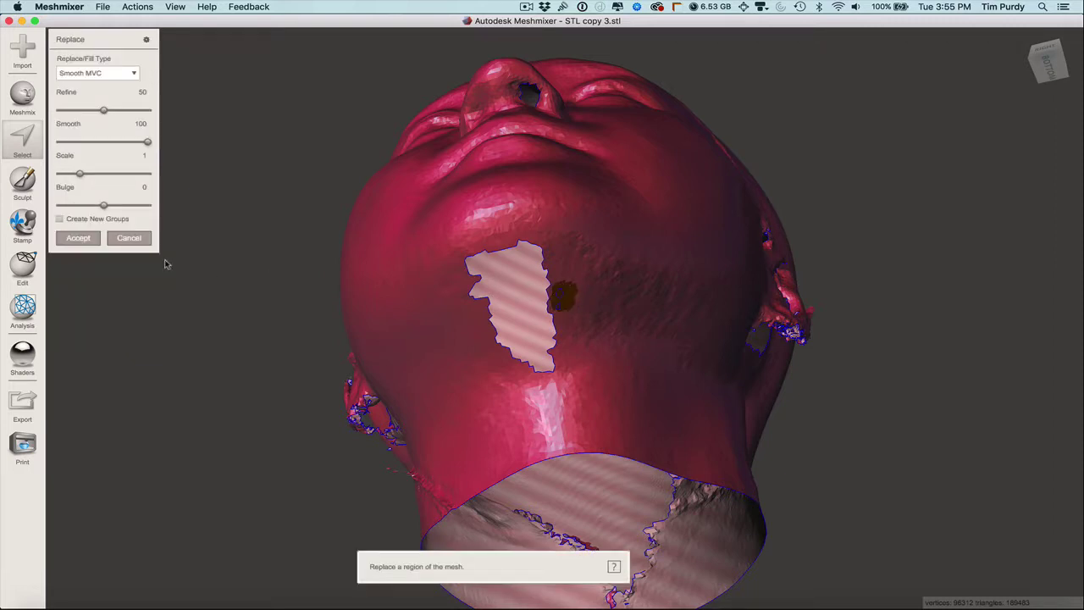
left_click(93, 239)
left_click(85, 333)
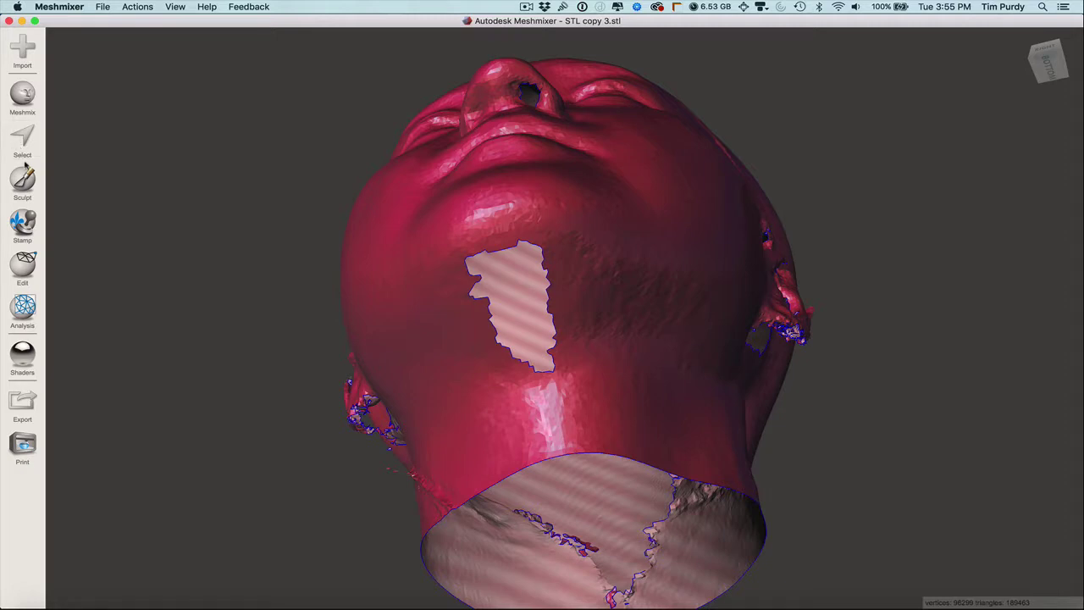
- Select a band of faces around the large chin hole and smooth its boundary
left_click(21, 144)
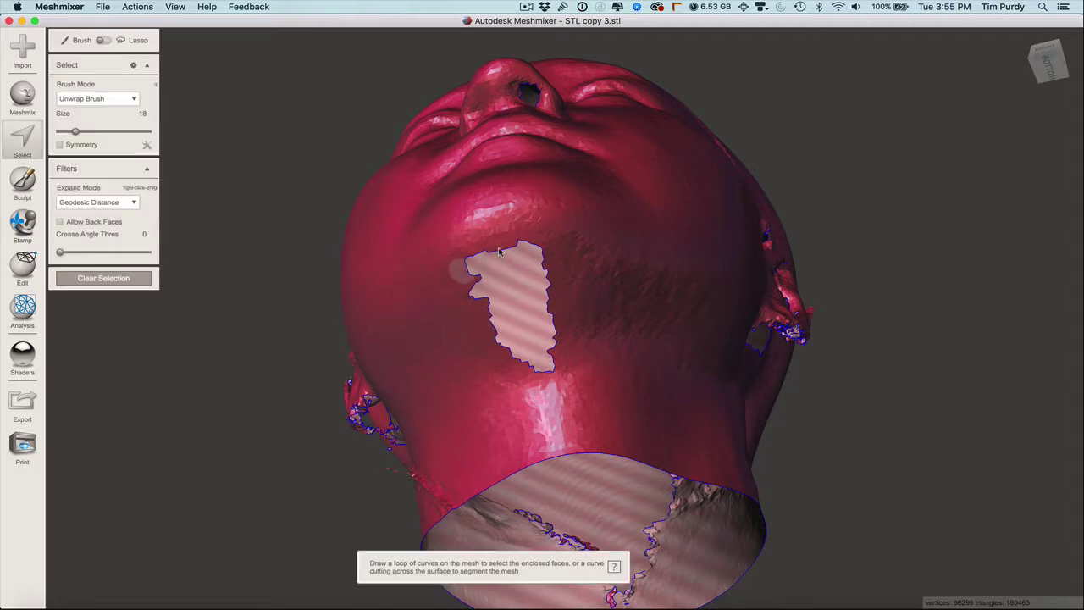
mouse_move(500, 247)
left_mouse_down()
mouse_move(484, 242)
mouse_move(464, 259)
mouse_move(476, 280)
mouse_move(466, 293)
mouse_move(496, 347)
mouse_move(547, 382)
mouse_move(565, 364)
mouse_move(552, 265)
mouse_move(518, 235)
mouse_move(496, 242)
mouse_move(525, 241)
left_mouse_up()
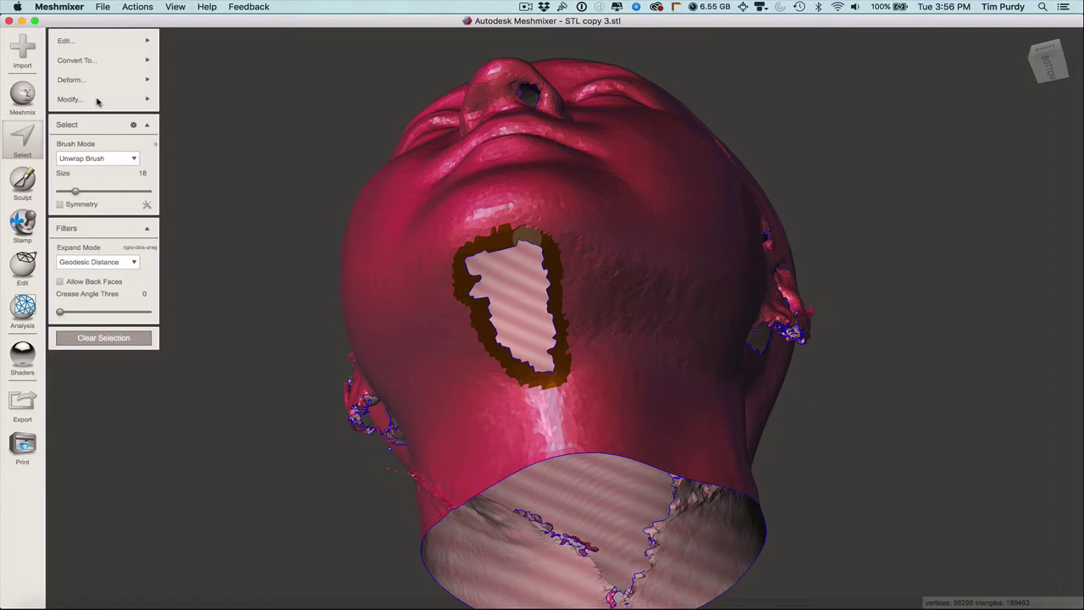
key("b")
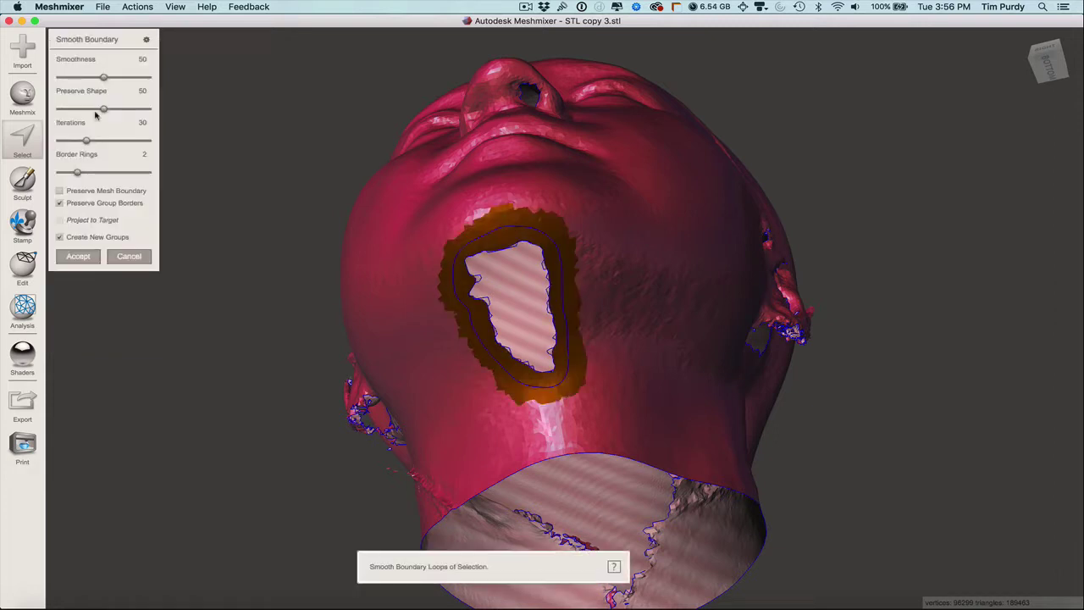
left_click(76, 257)
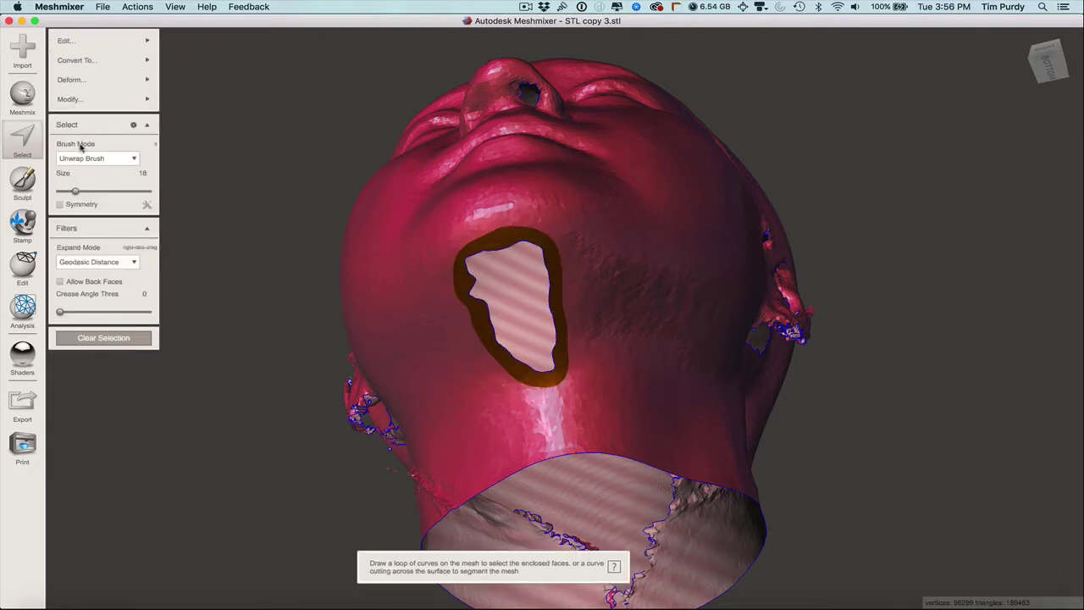
- Erase and fill the chin hole with a smooth new surface patch
mouse_move(110, 99)
key("f")
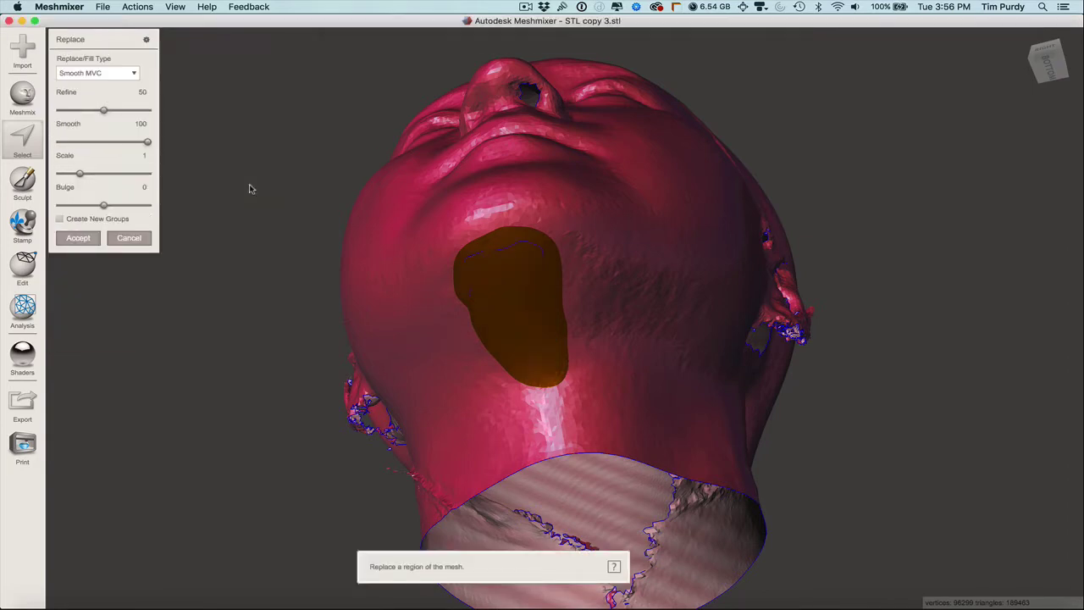
mouse_move(246, 266)
right_mouse_down()
mouse_move(227, 304)
mouse_move(127, 322)
mouse_move(111, 344)
right_mouse_up()
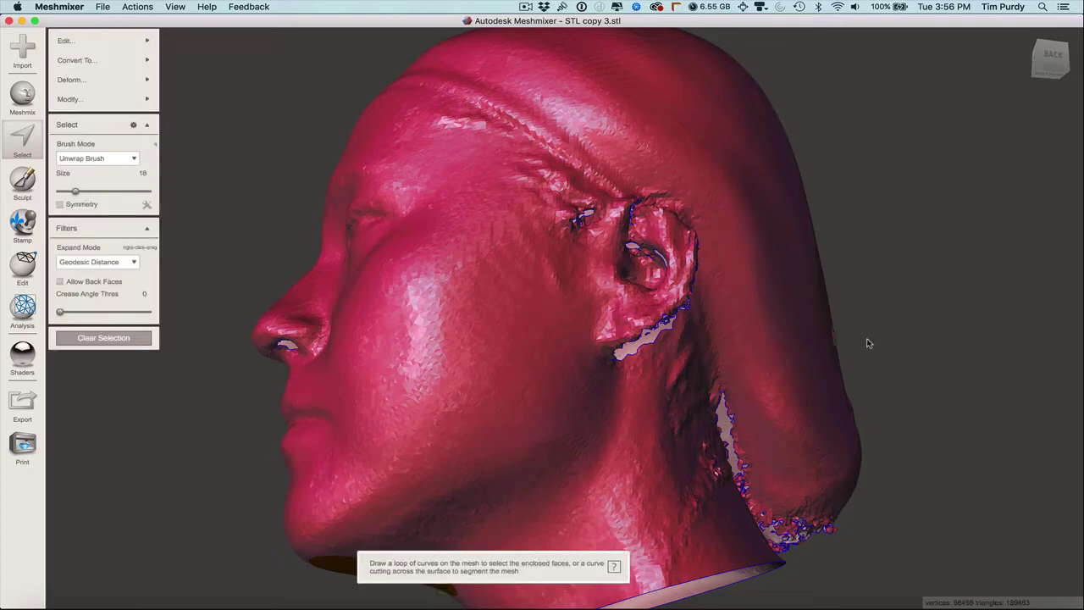
- Run Edit > Make Solid on the head, previewing in Fast mode with accuracy and density 128
right_click_drag(868, 343, 525, 373)
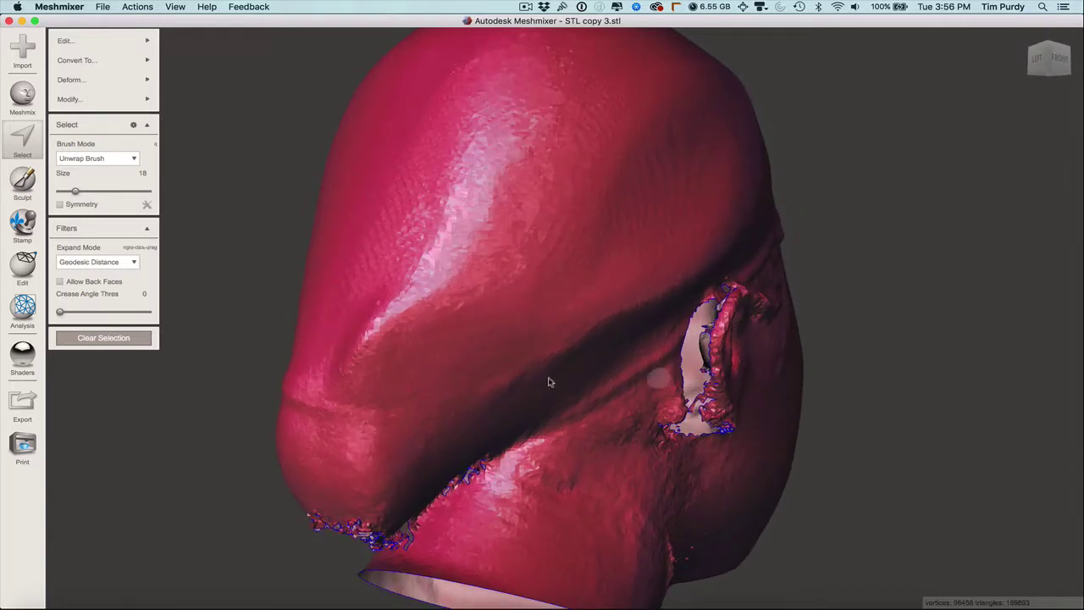
left_click(121, 339)
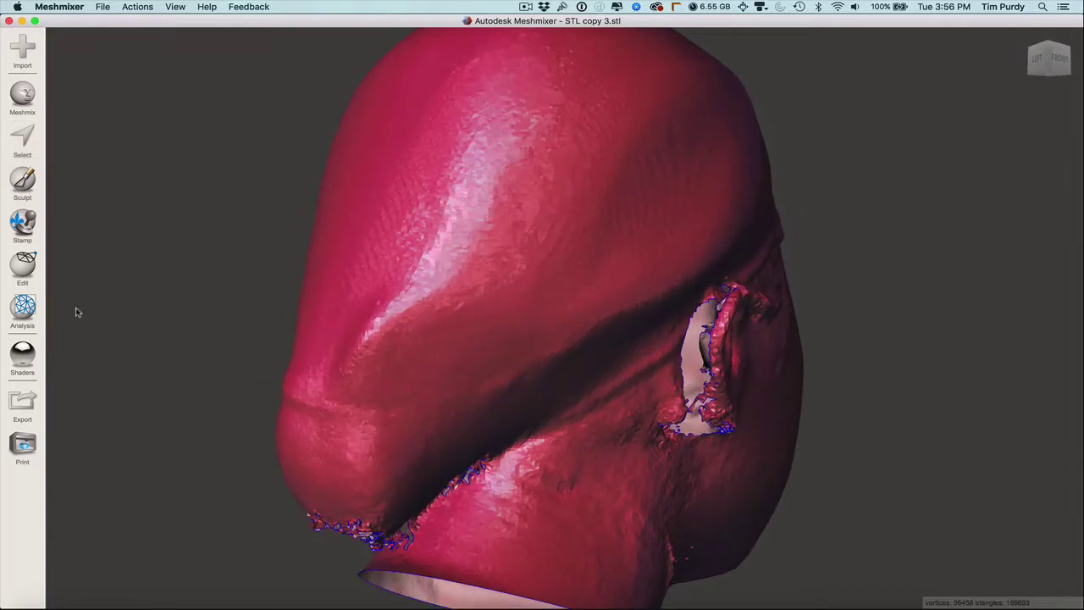
left_click(24, 275)
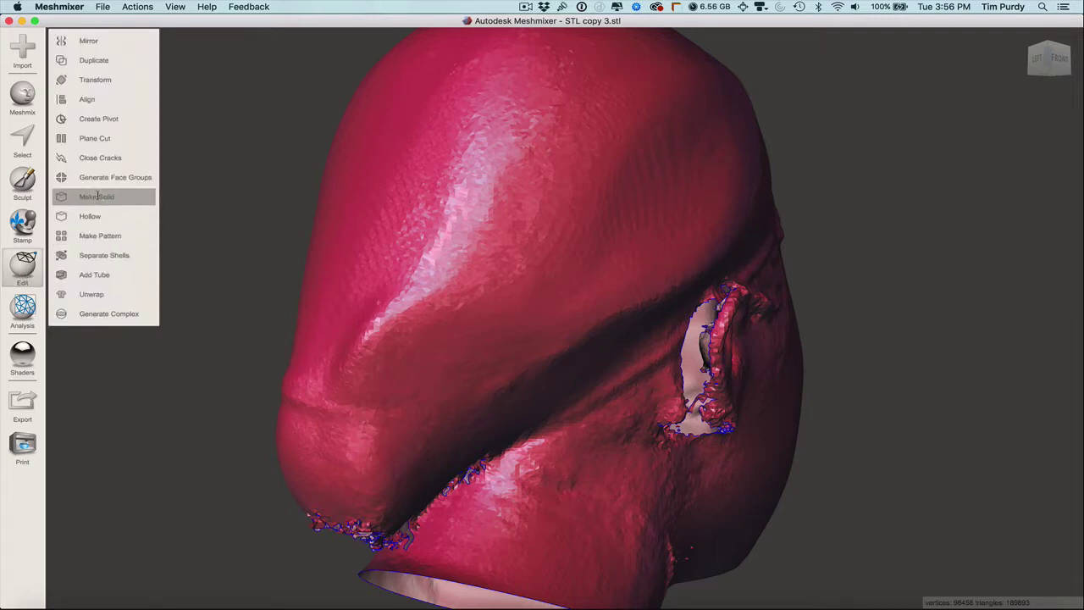
left_click(97, 196)
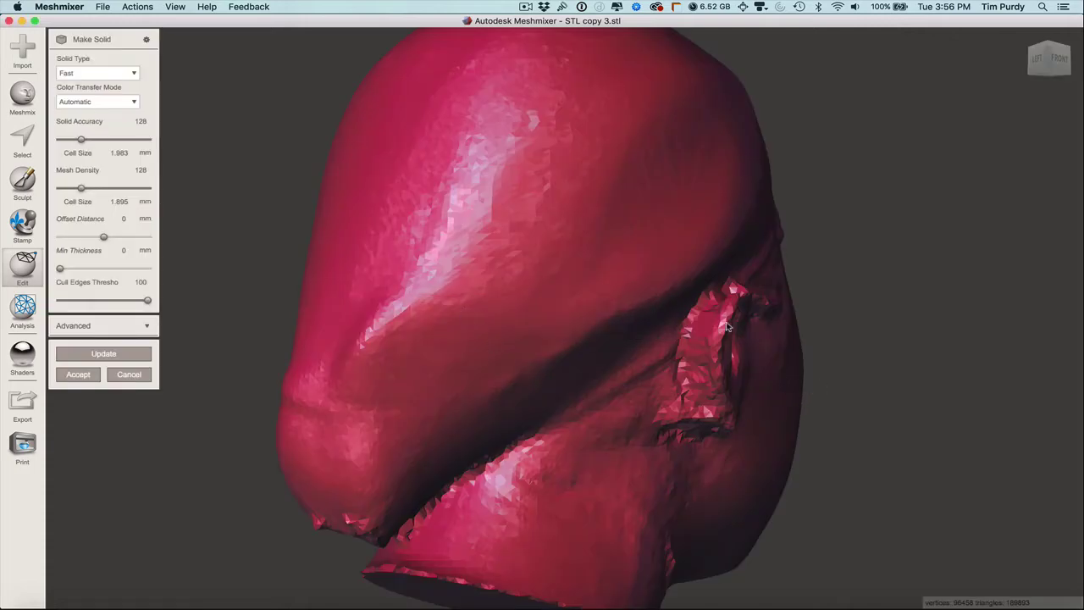
- Check the solid preview's face profile and flat underside, then accept it as STL copy 3.stl (solid)
right_click_drag(879, 410, 690, 422)
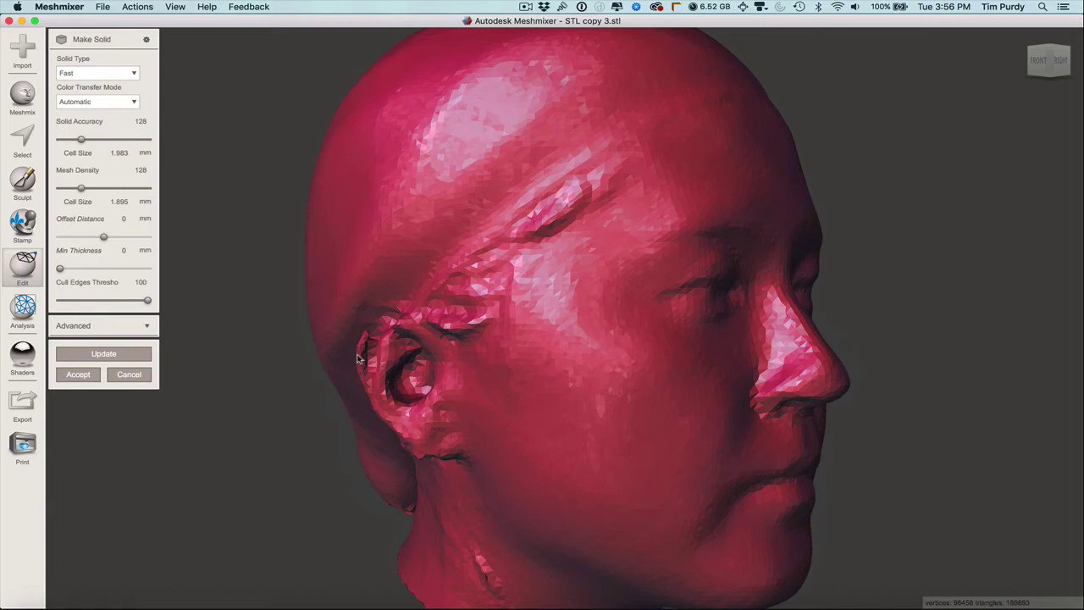
right_click_drag(650, 478, 785, 501)
scroll(742, 503, "up", 2)
scroll(742, 503, "down", 4)
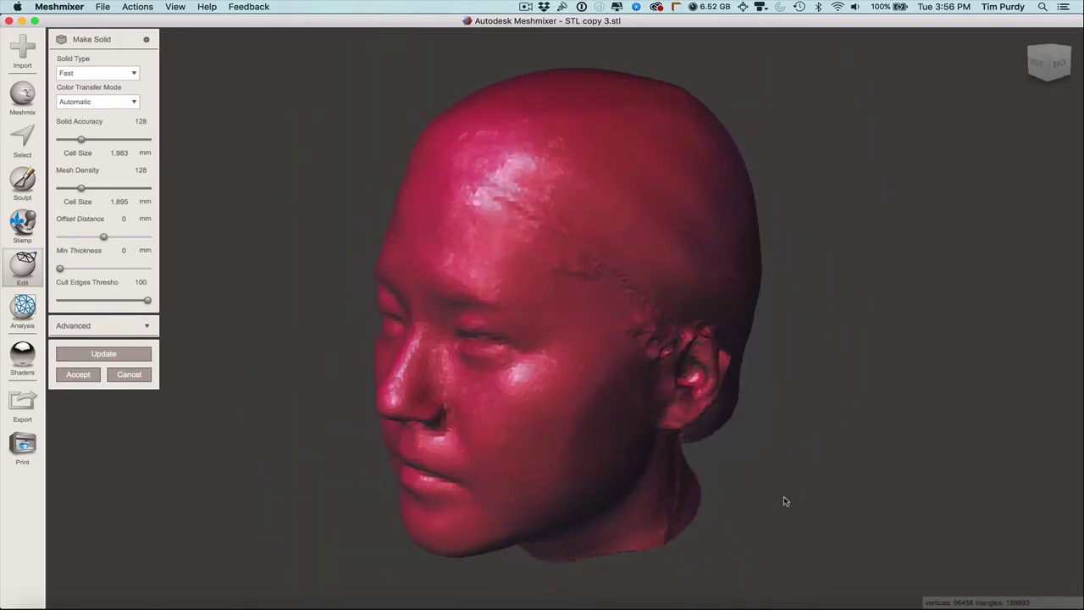
right_click_drag(785, 501, 765, 503)
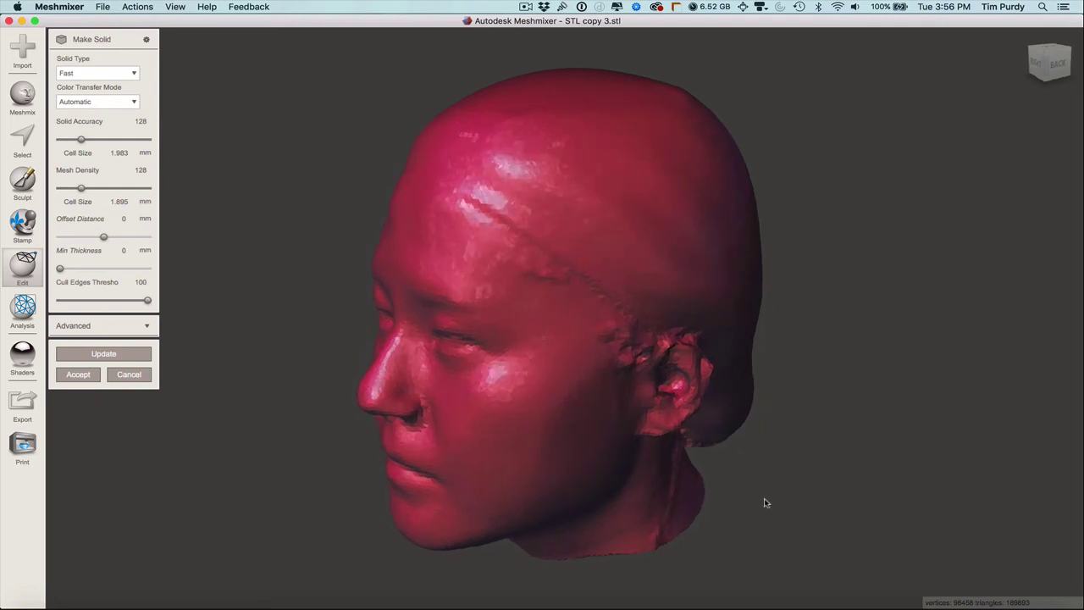
left_click(79, 373)
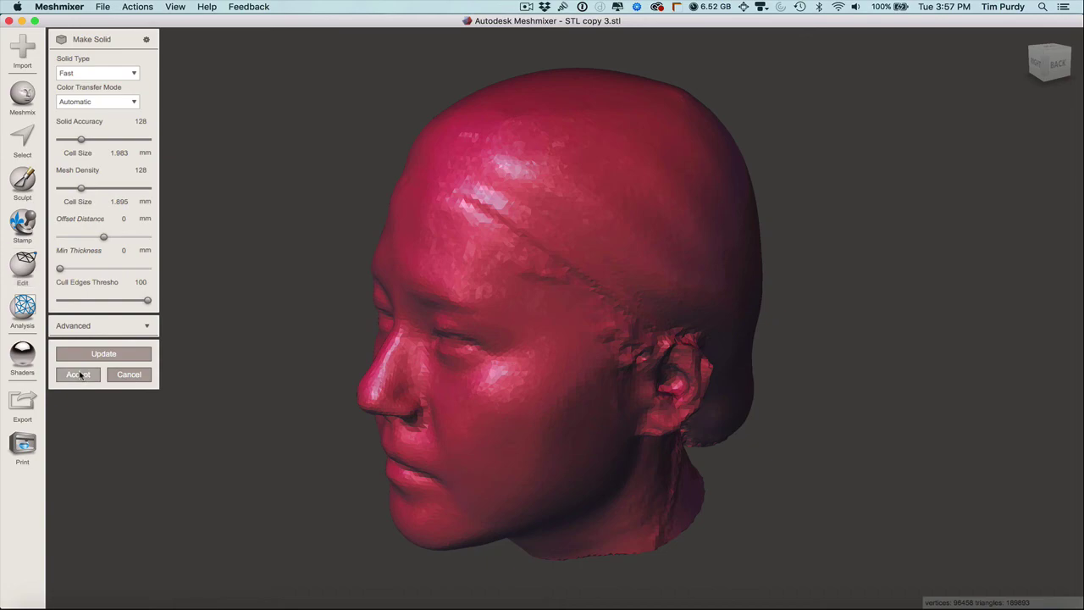